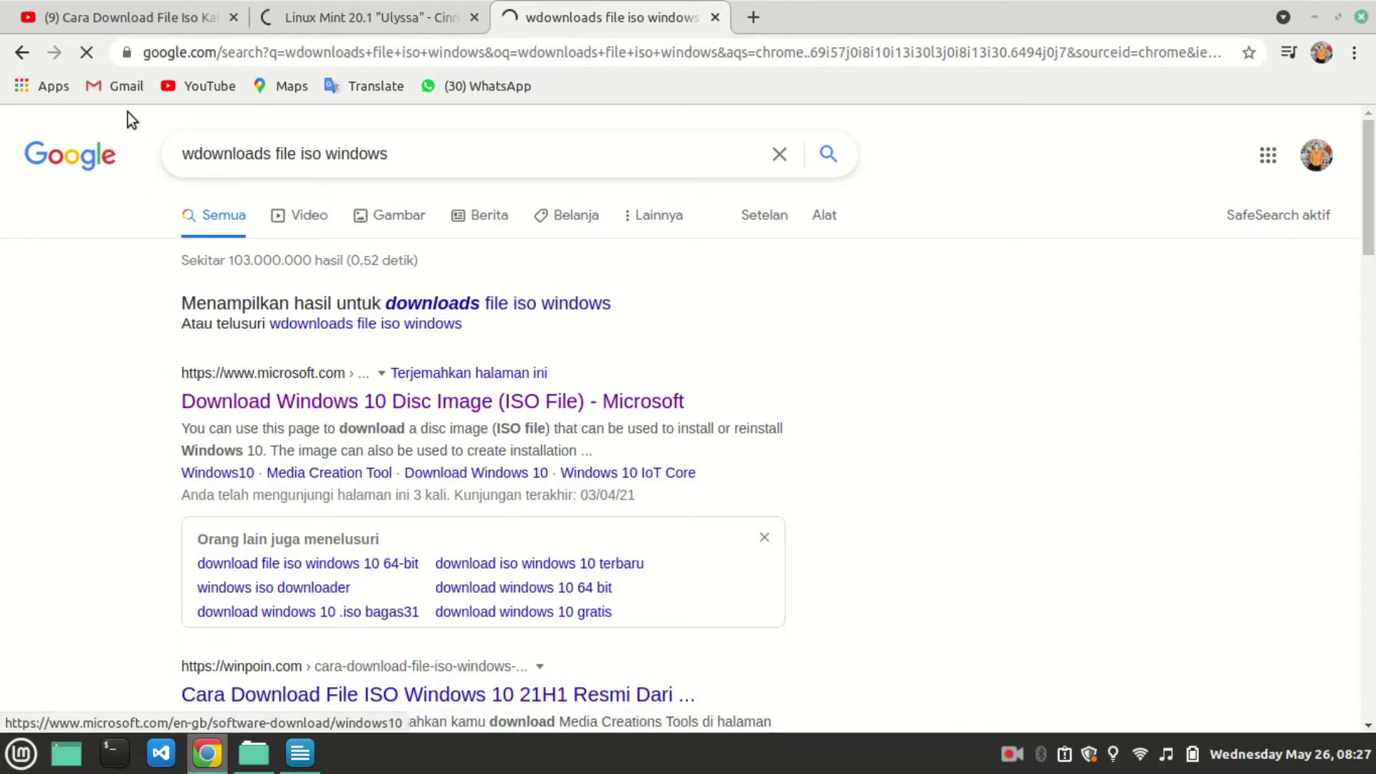
Review the 'Fungsi File Iso' list in the ISO notes, then bring up the file-iso folder.
{"action": "left_click", "coordinate": [115, 6]}
{"action": "left_click", "coordinate": [300, 752]}
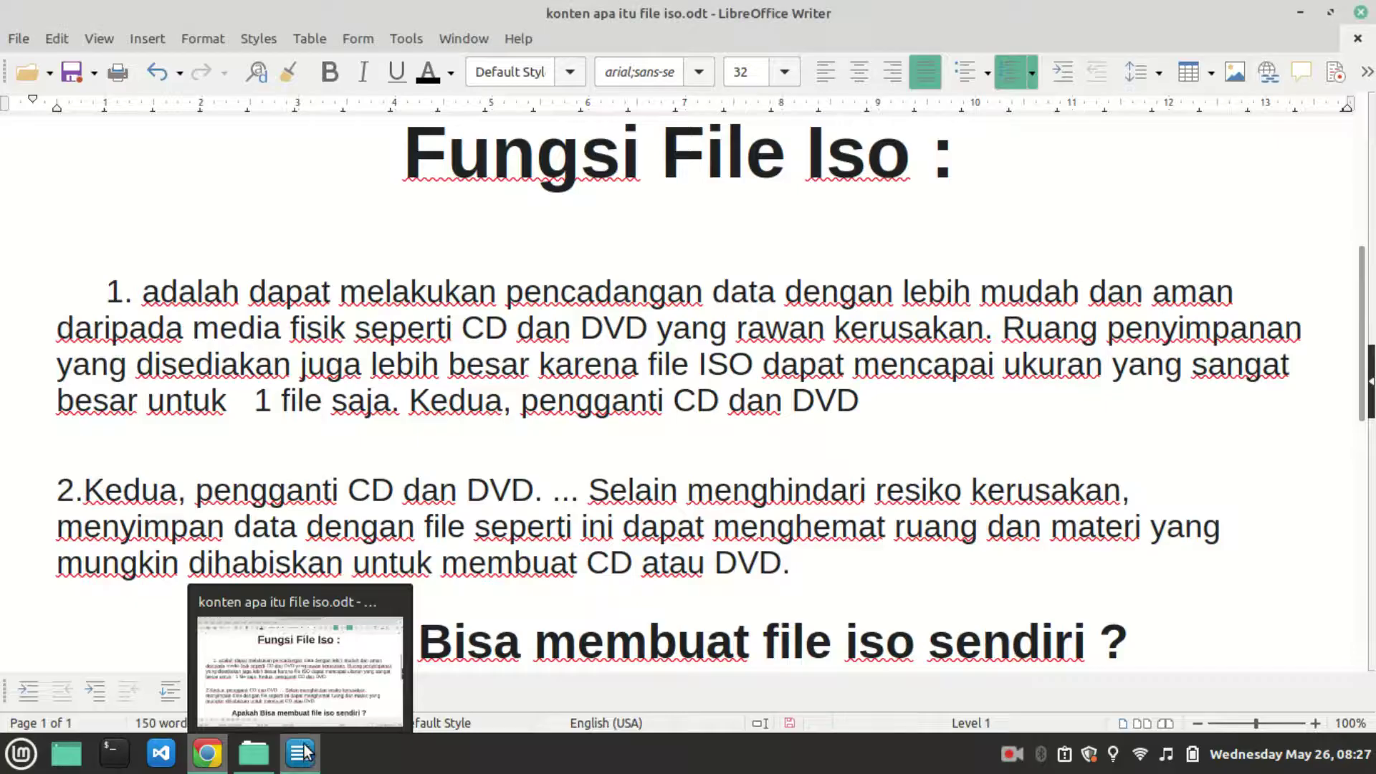
{"action": "scroll", "coordinate": [444, 237], "scroll_direction": "down", "scroll_amount": 3}
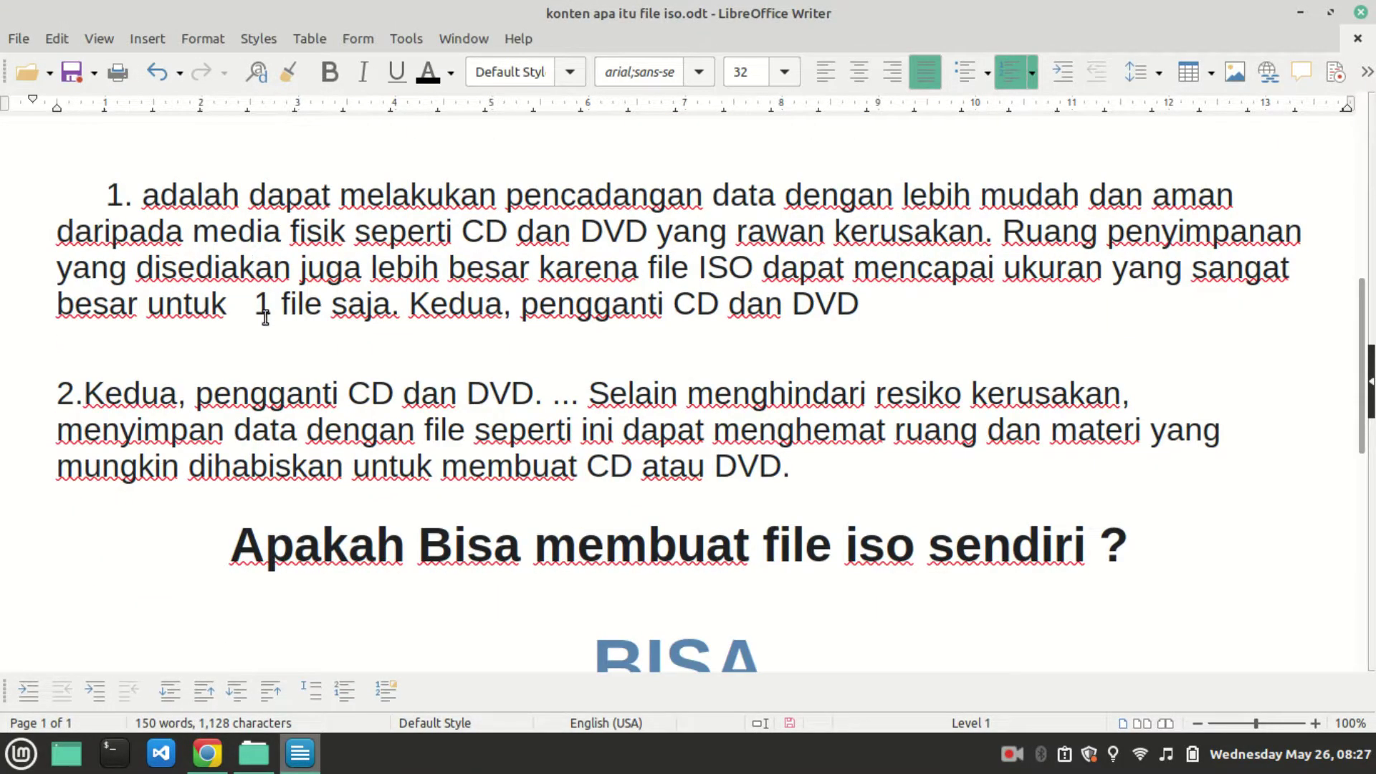
{"action": "scroll", "coordinate": [521, 371], "scroll_direction": "down", "scroll_amount": 5}
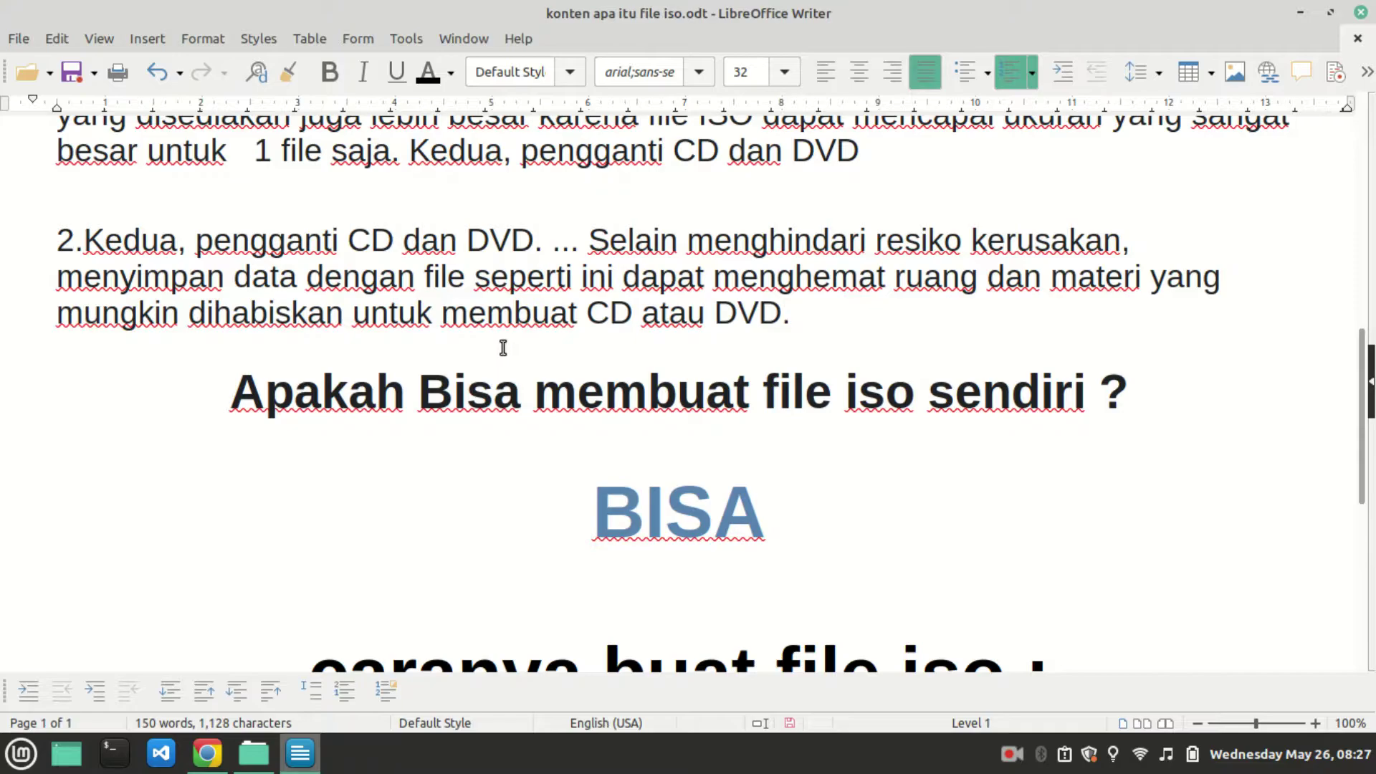
{"action": "scroll", "coordinate": [510, 341], "scroll_direction": "up", "scroll_amount": 5}
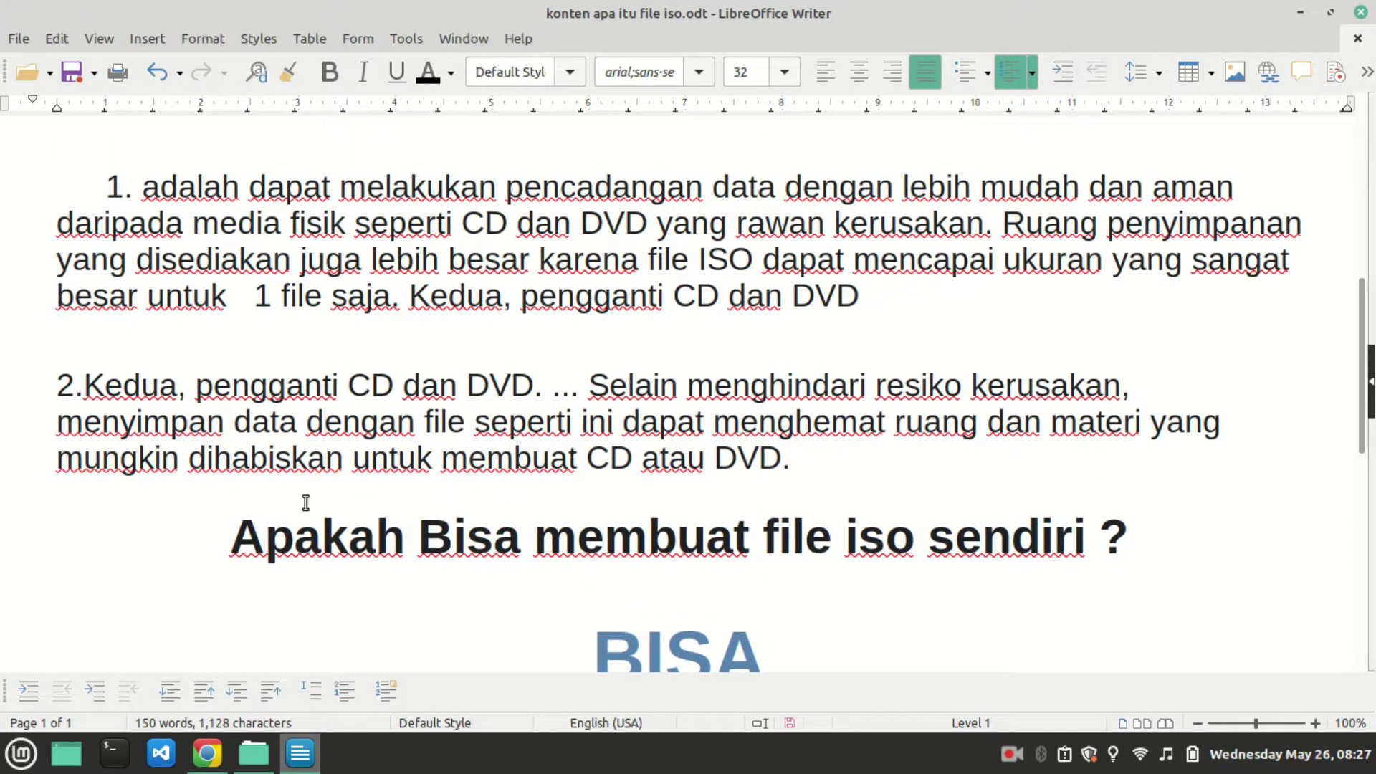
{"action": "left_click", "coordinate": [212, 756]}
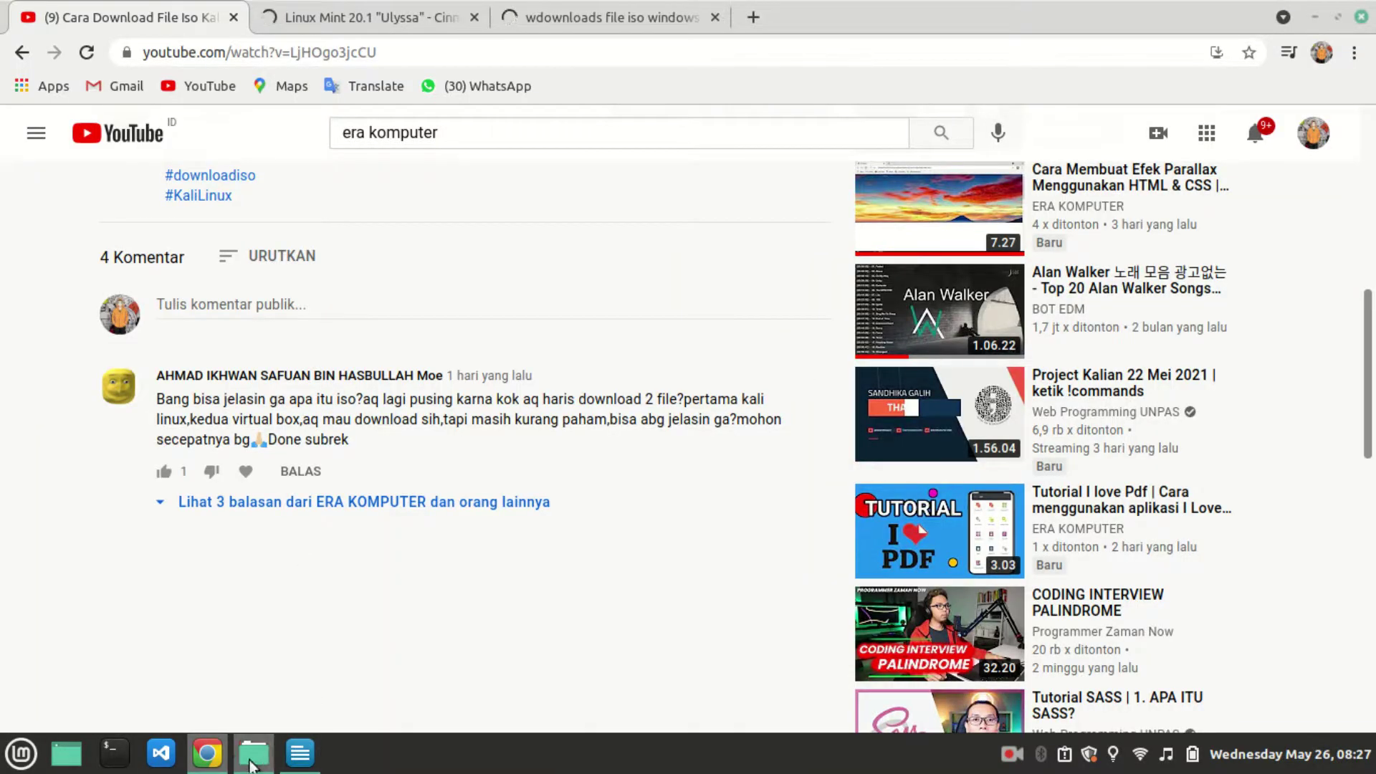
{"action": "left_click", "coordinate": [254, 752]}
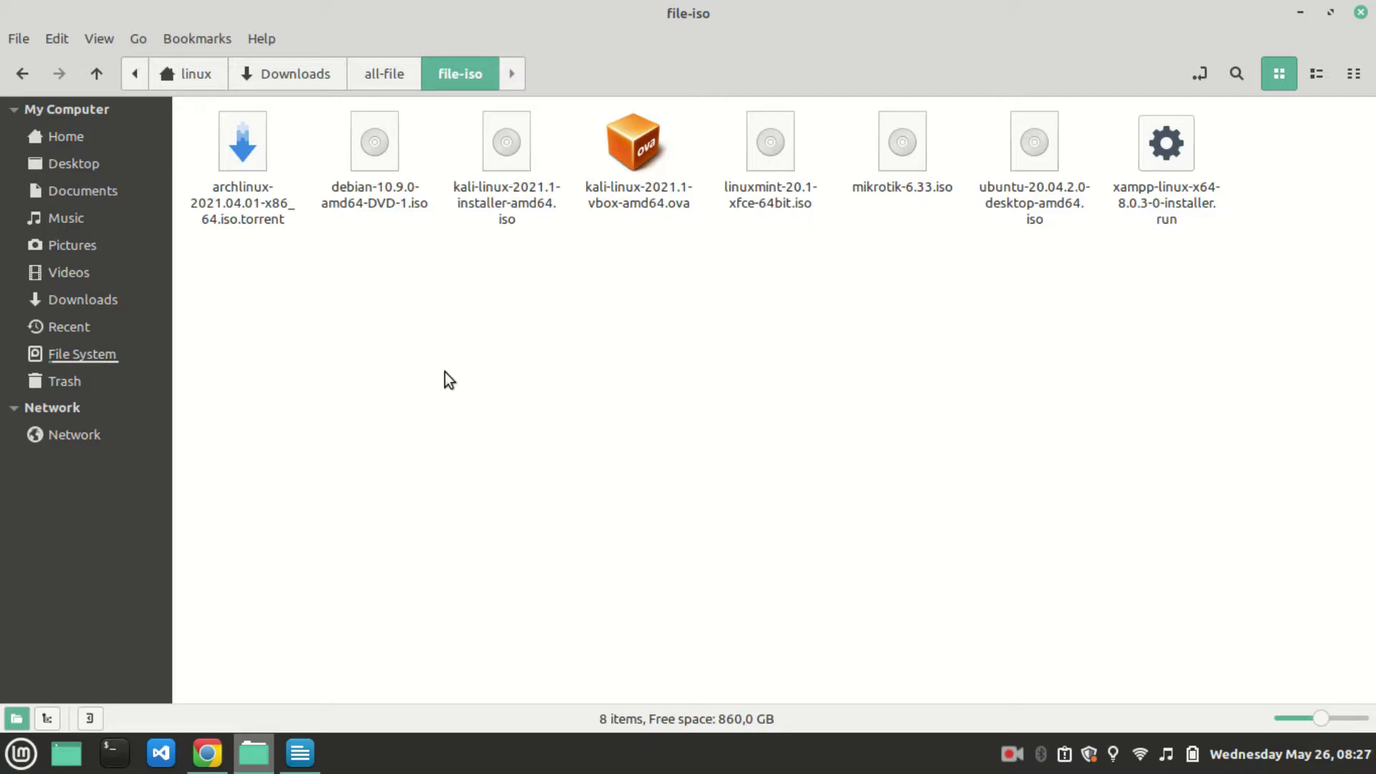
Scroll the ISO notes down to the 'caranya buat file iso' section.
{"action": "left_click", "coordinate": [300, 752]}
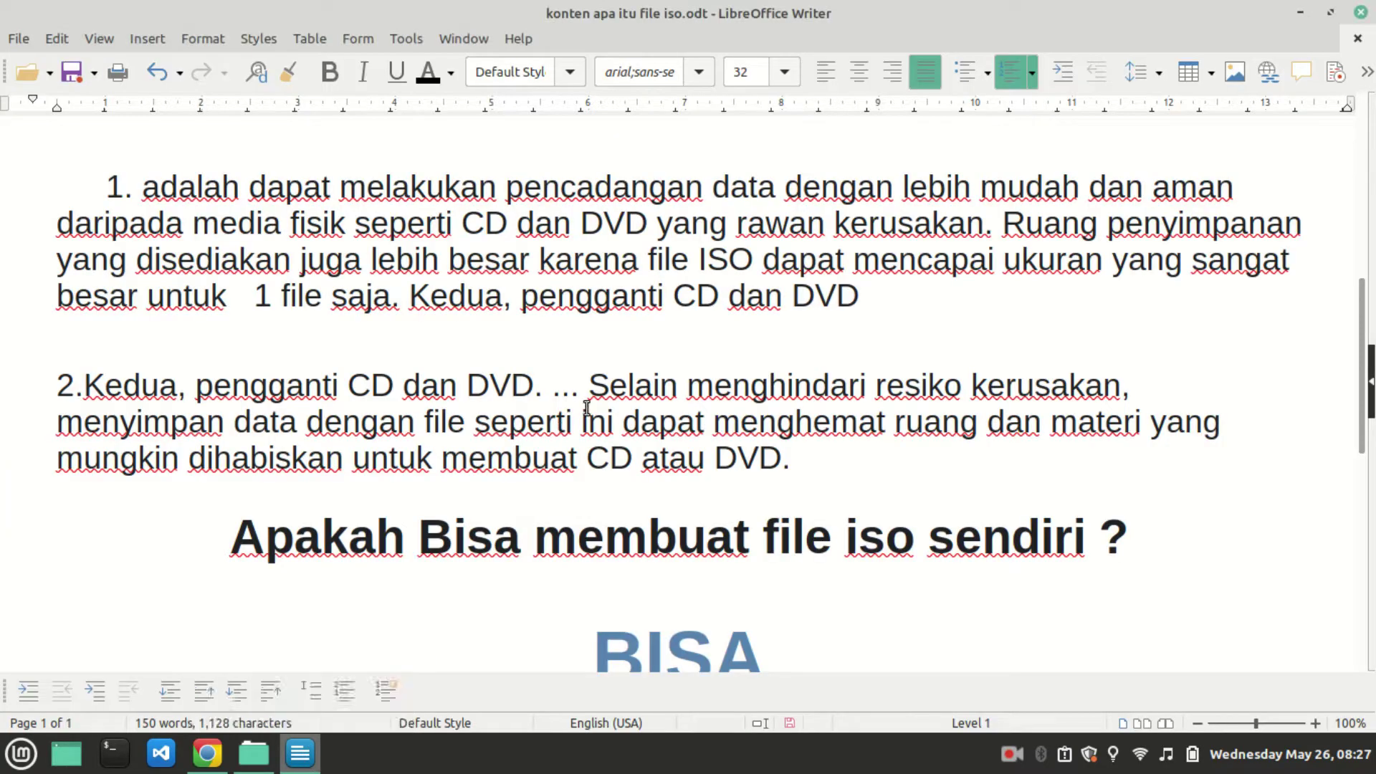
{"action": "scroll", "coordinate": [581, 407], "scroll_direction": "down", "scroll_amount": 10}
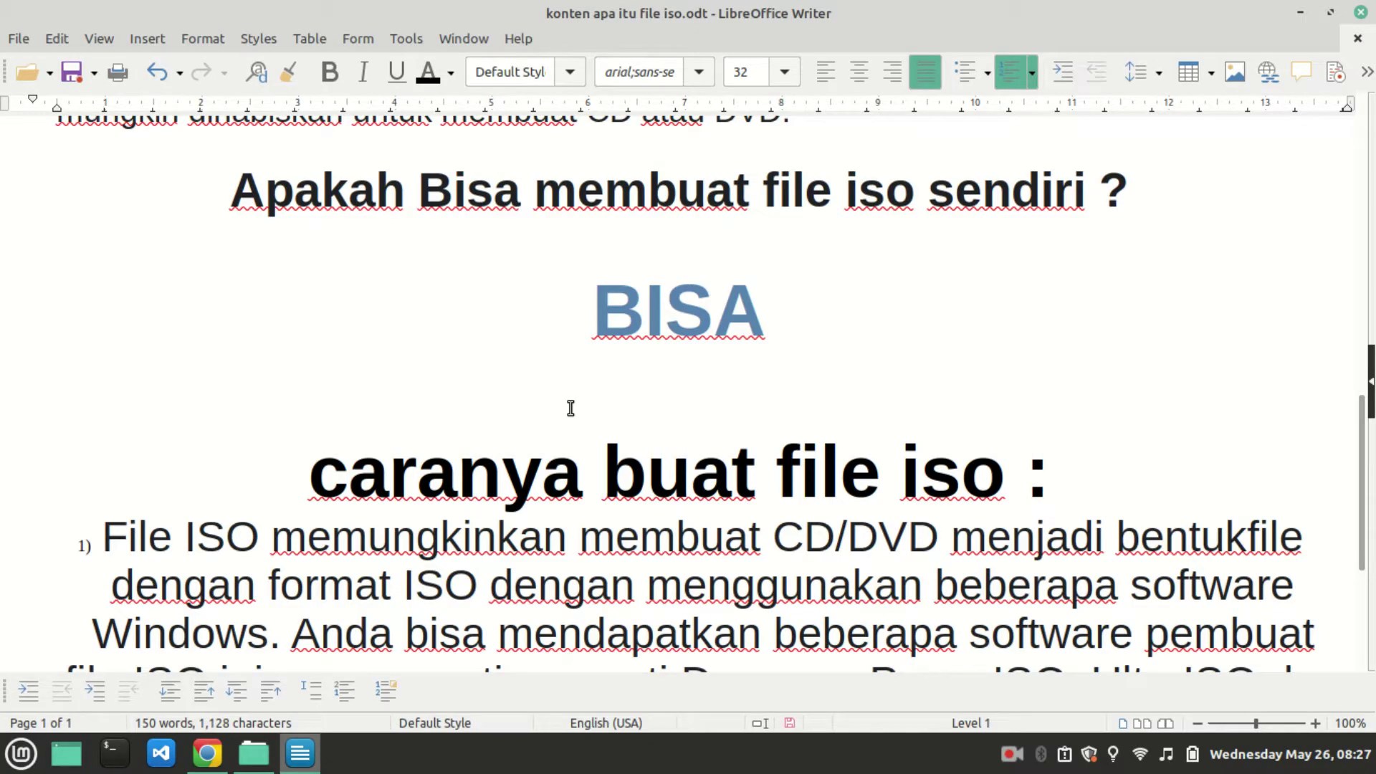
{"action": "scroll", "coordinate": [458, 401], "scroll_direction": "down", "scroll_amount": 6}
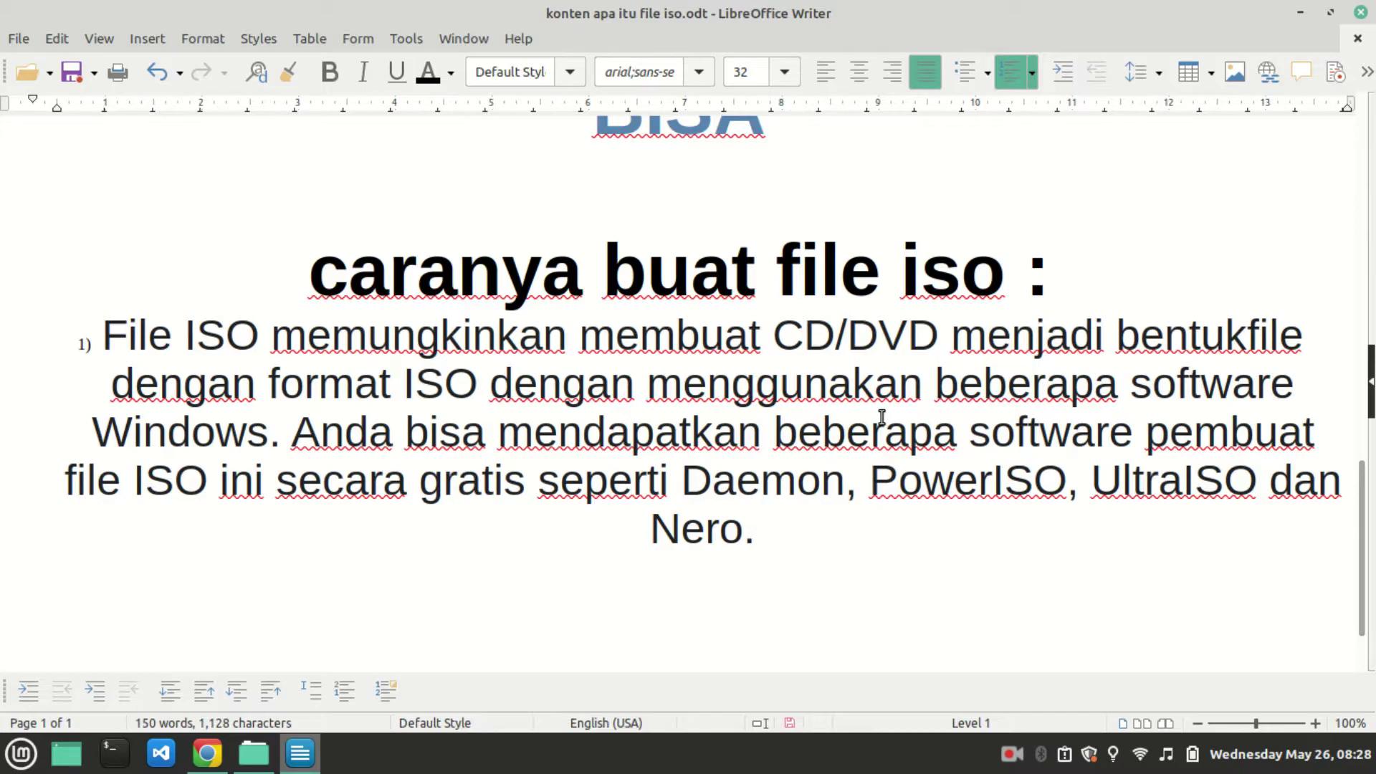
{"action": "scroll", "coordinate": [856, 428], "scroll_direction": "down", "scroll_amount": 1}
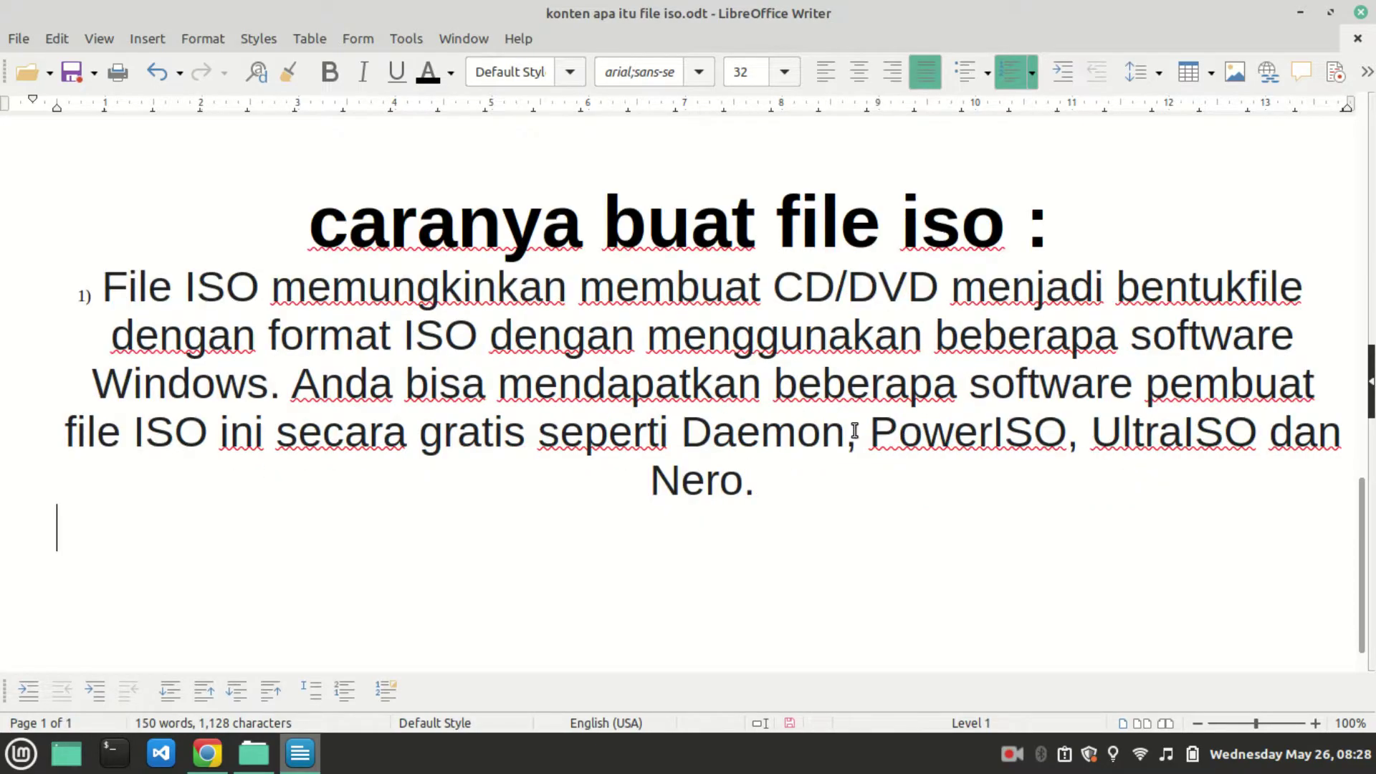
{"action": "scroll", "coordinate": [768, 444], "scroll_direction": "up", "scroll_amount": 5}
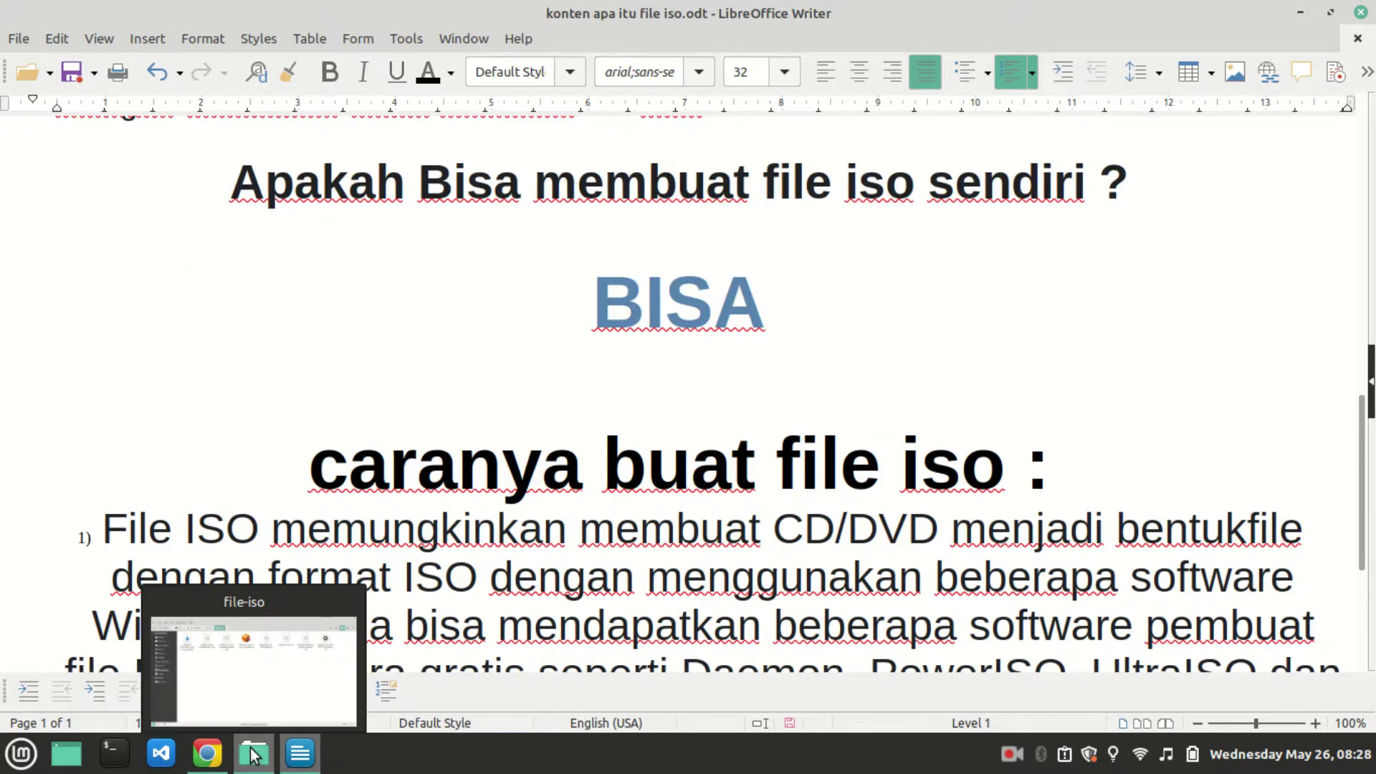
Check the downloaded ISO folder, then return via the notes to the YouTube video page.
{"action": "left_click", "coordinate": [252, 754]}
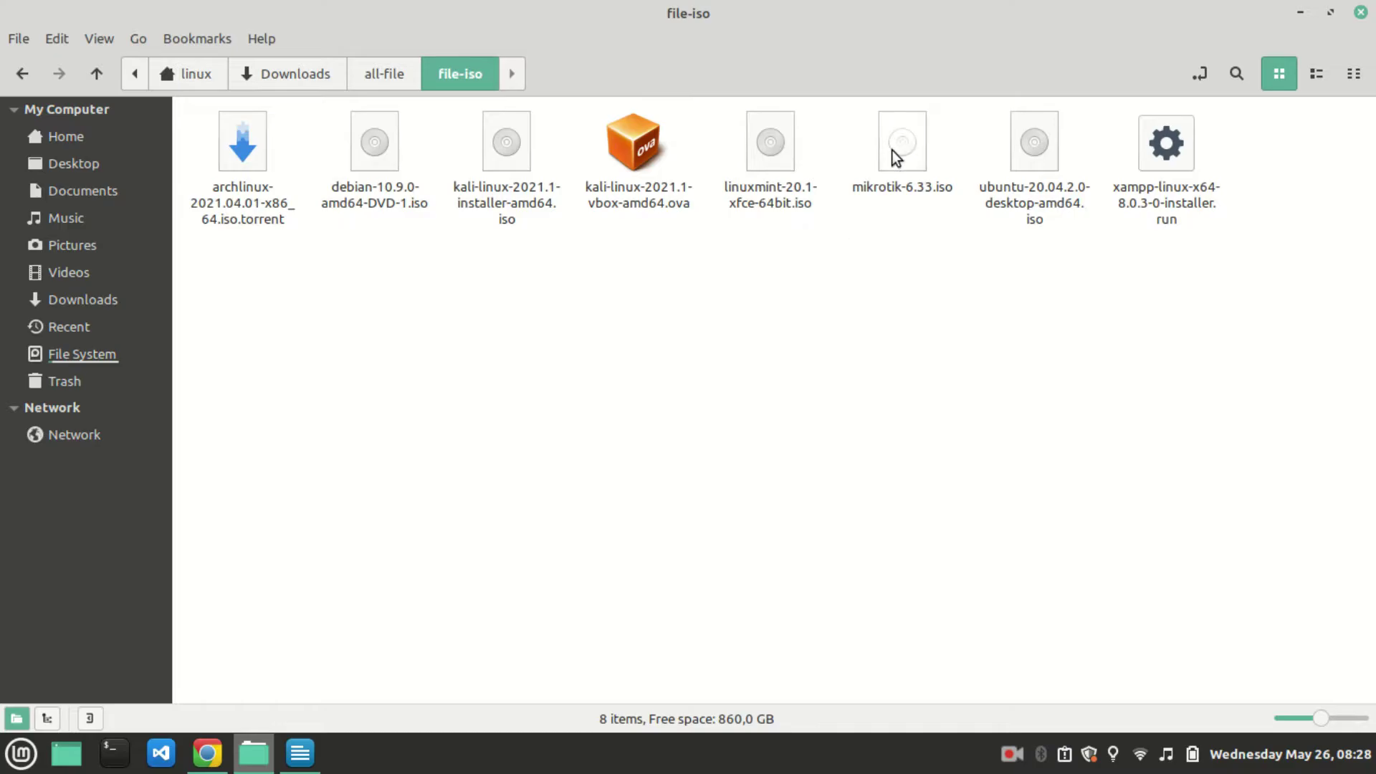
{"action": "left_click", "coordinate": [299, 752]}
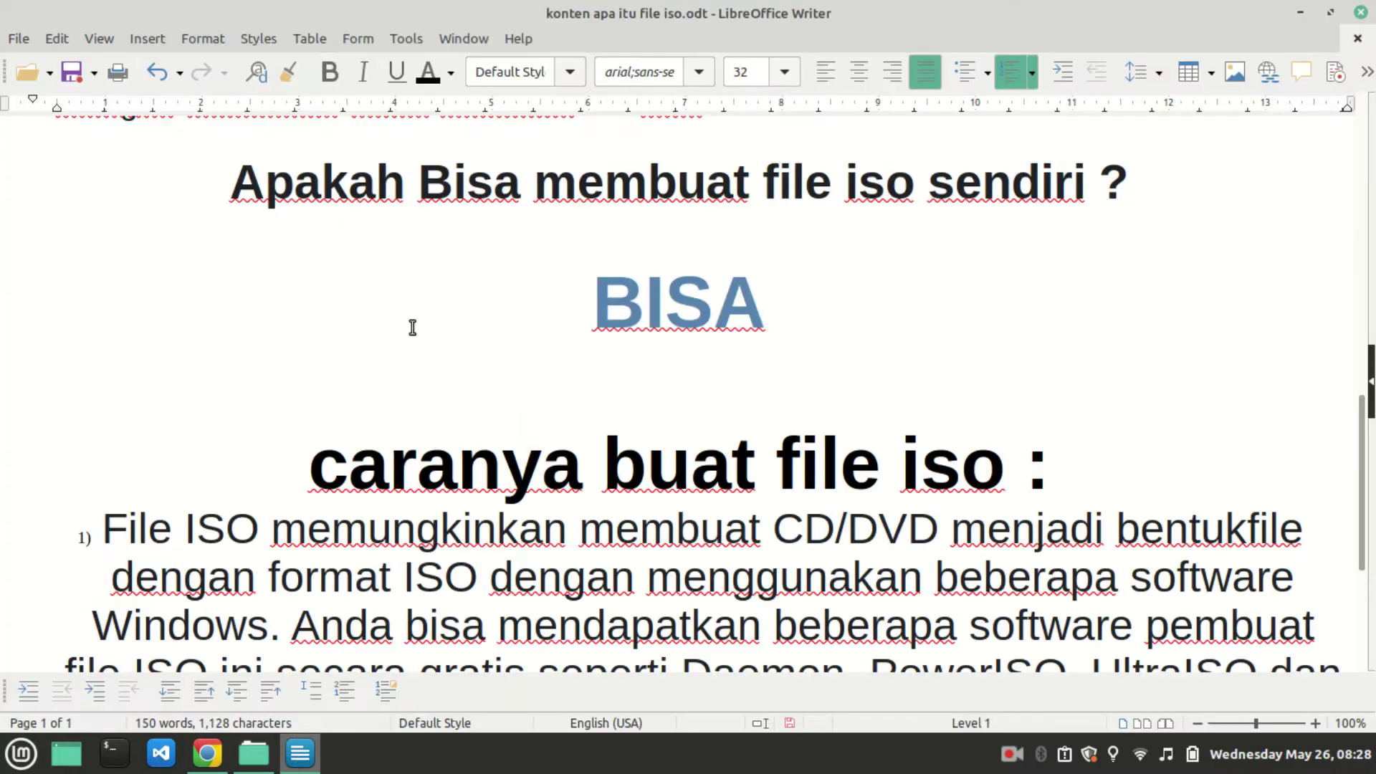
{"action": "left_click", "coordinate": [206, 751]}
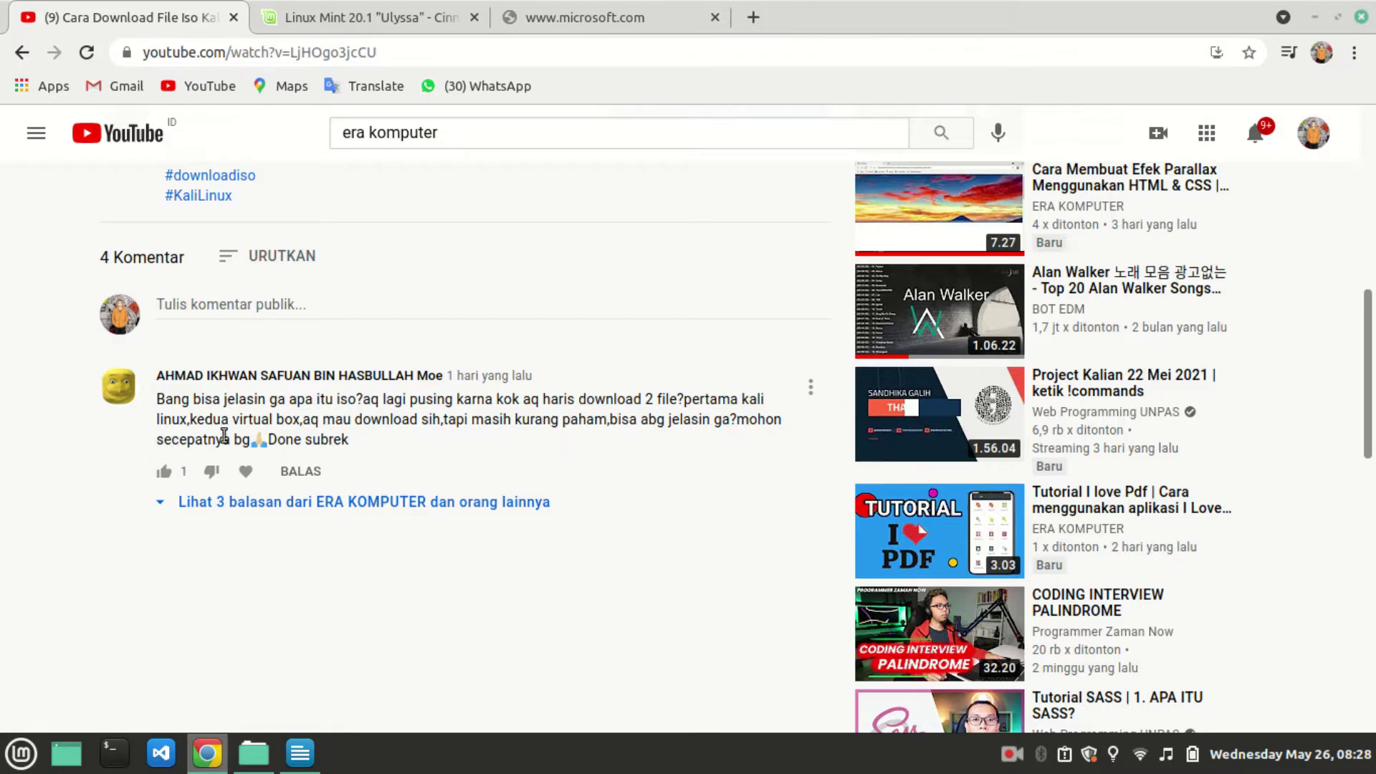
Look at the Linux Mint 20.1 download page, then browse the YouTube video page again.
{"action": "scroll", "coordinate": [502, 396], "scroll_direction": "down", "scroll_amount": 1}
{"action": "scroll", "coordinate": [505, 395], "scroll_direction": "up", "scroll_amount": 1}
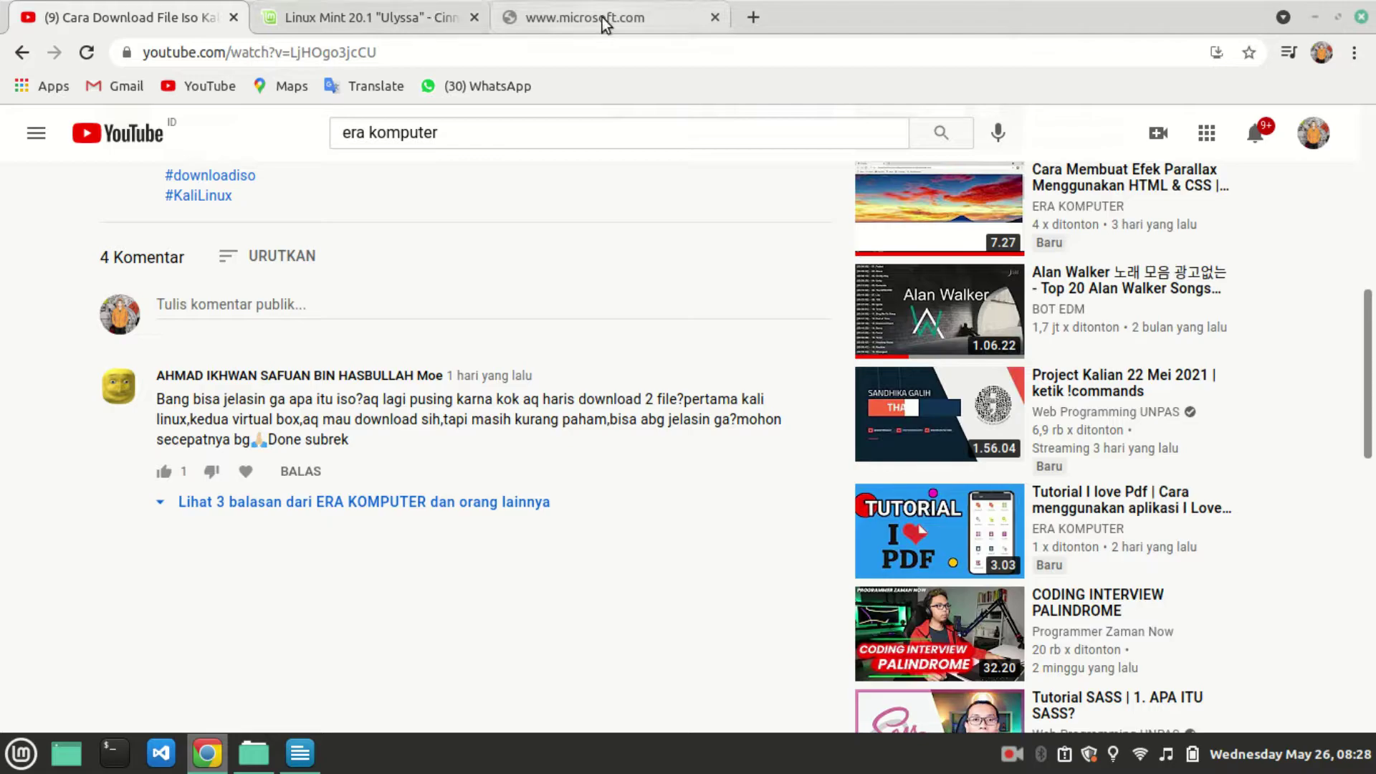
{"action": "left_click", "coordinate": [315, 5]}
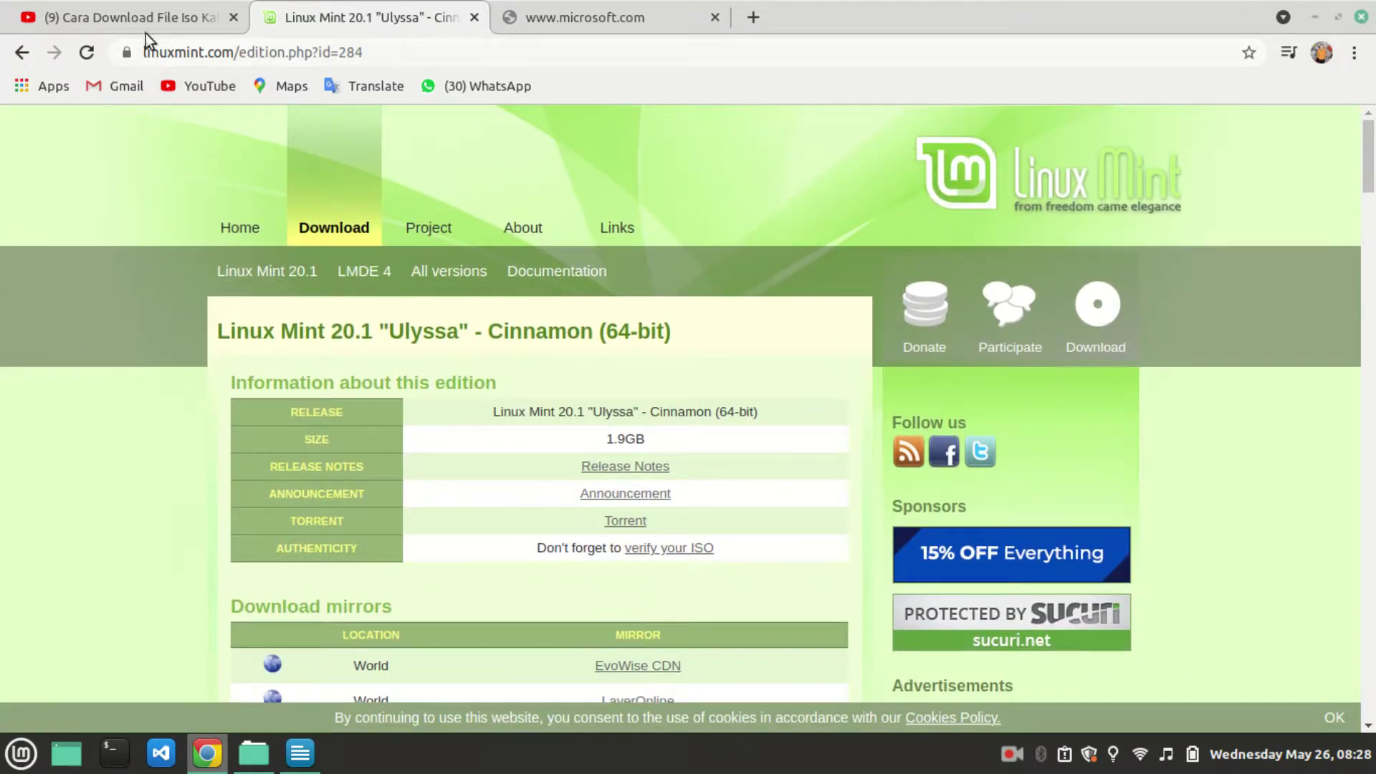
{"action": "left_click", "coordinate": [136, 17]}
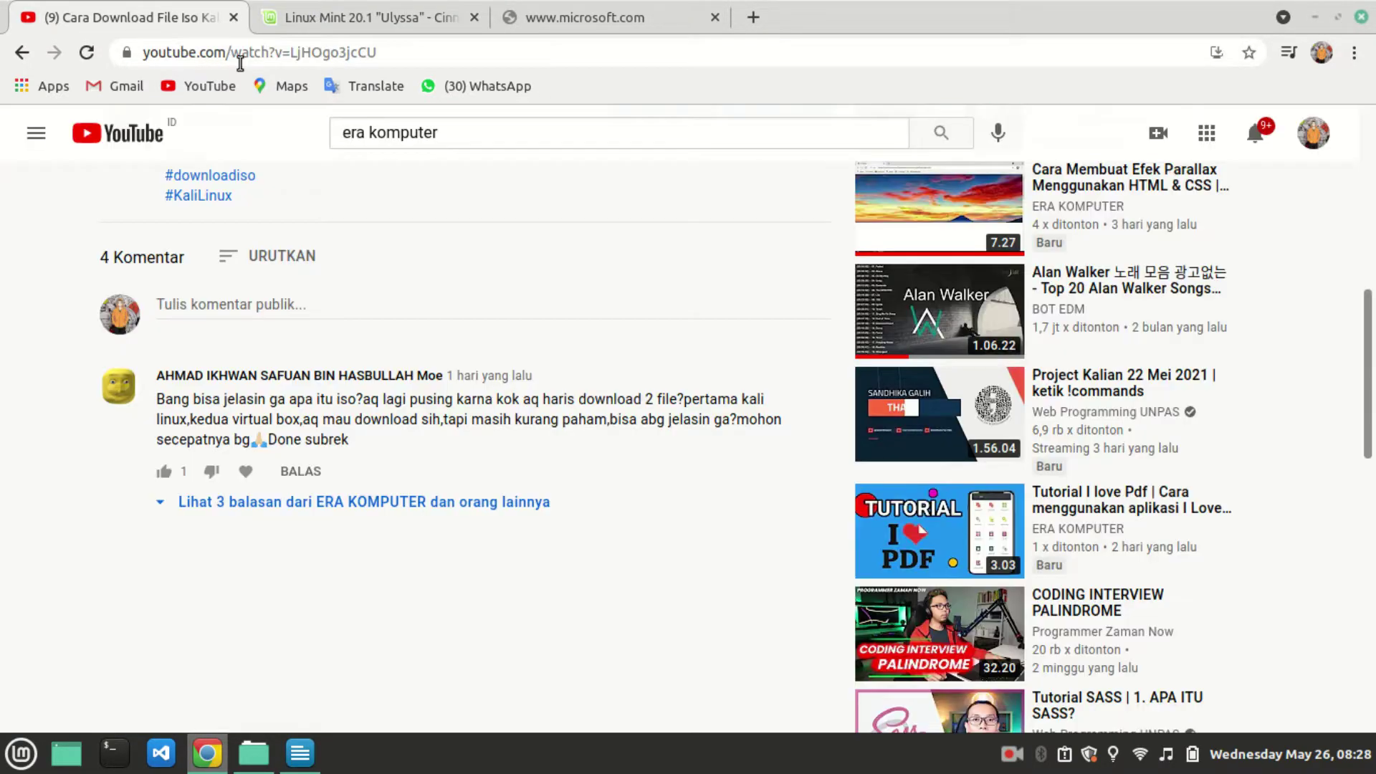
{"action": "scroll", "coordinate": [422, 480], "scroll_direction": "up", "scroll_amount": 8}
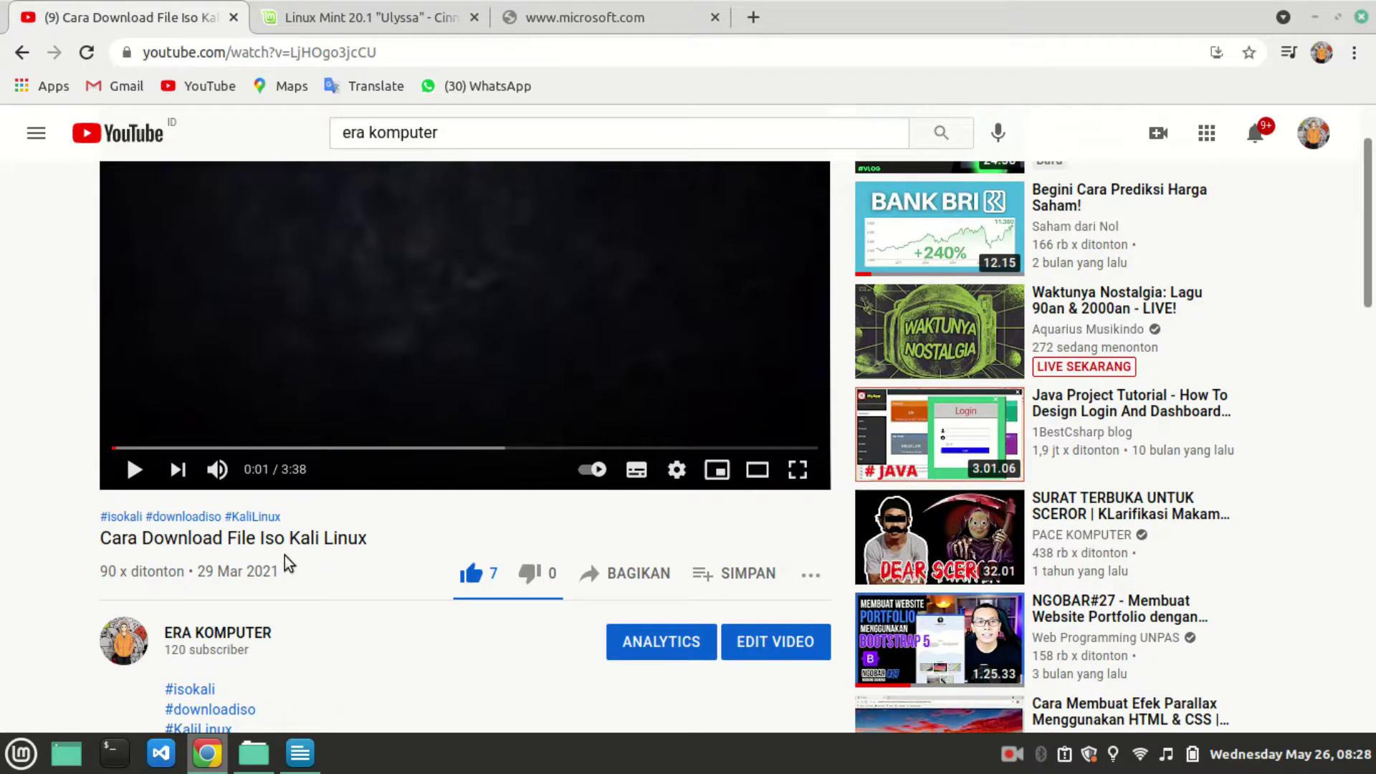
{"action": "scroll", "coordinate": [425, 463], "scroll_direction": "down", "scroll_amount": 5}
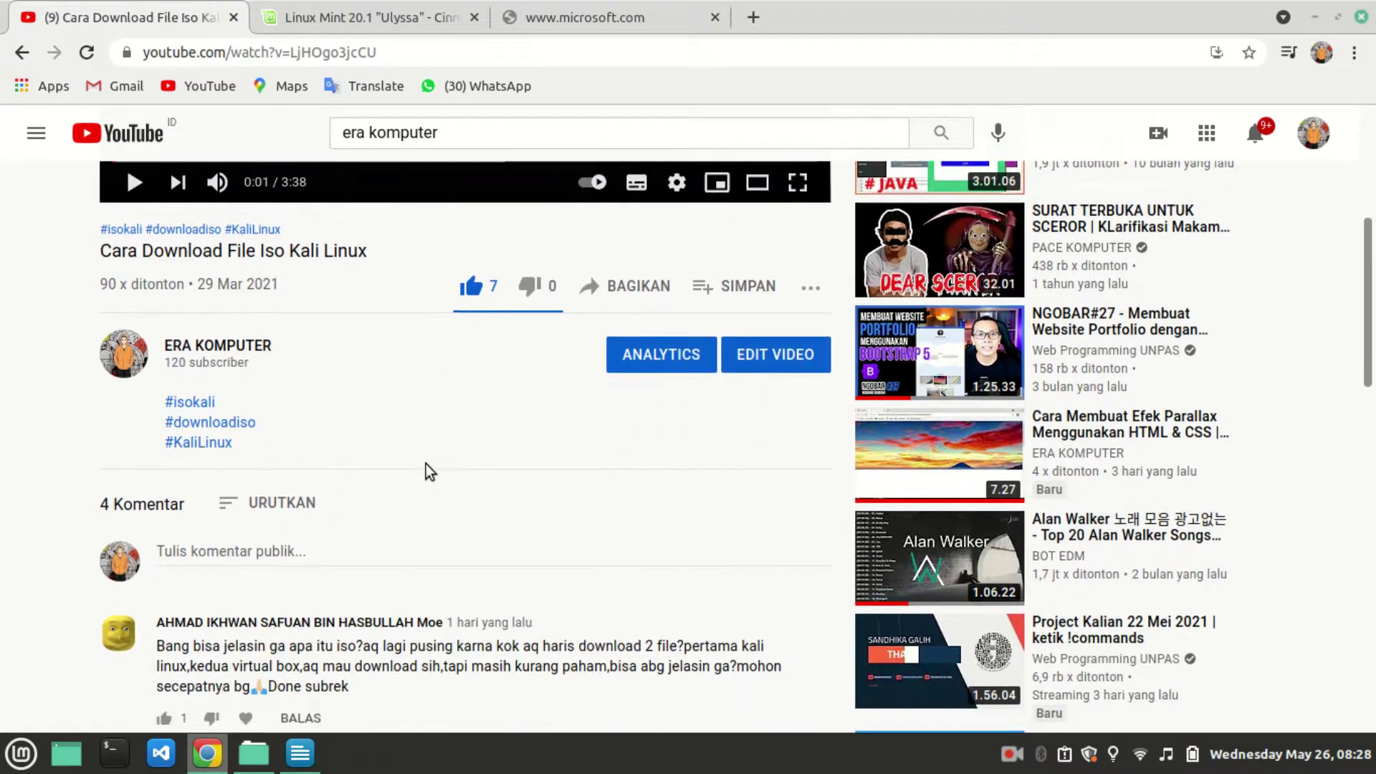
{"action": "scroll", "coordinate": [425, 464], "scroll_direction": "down", "scroll_amount": 3}
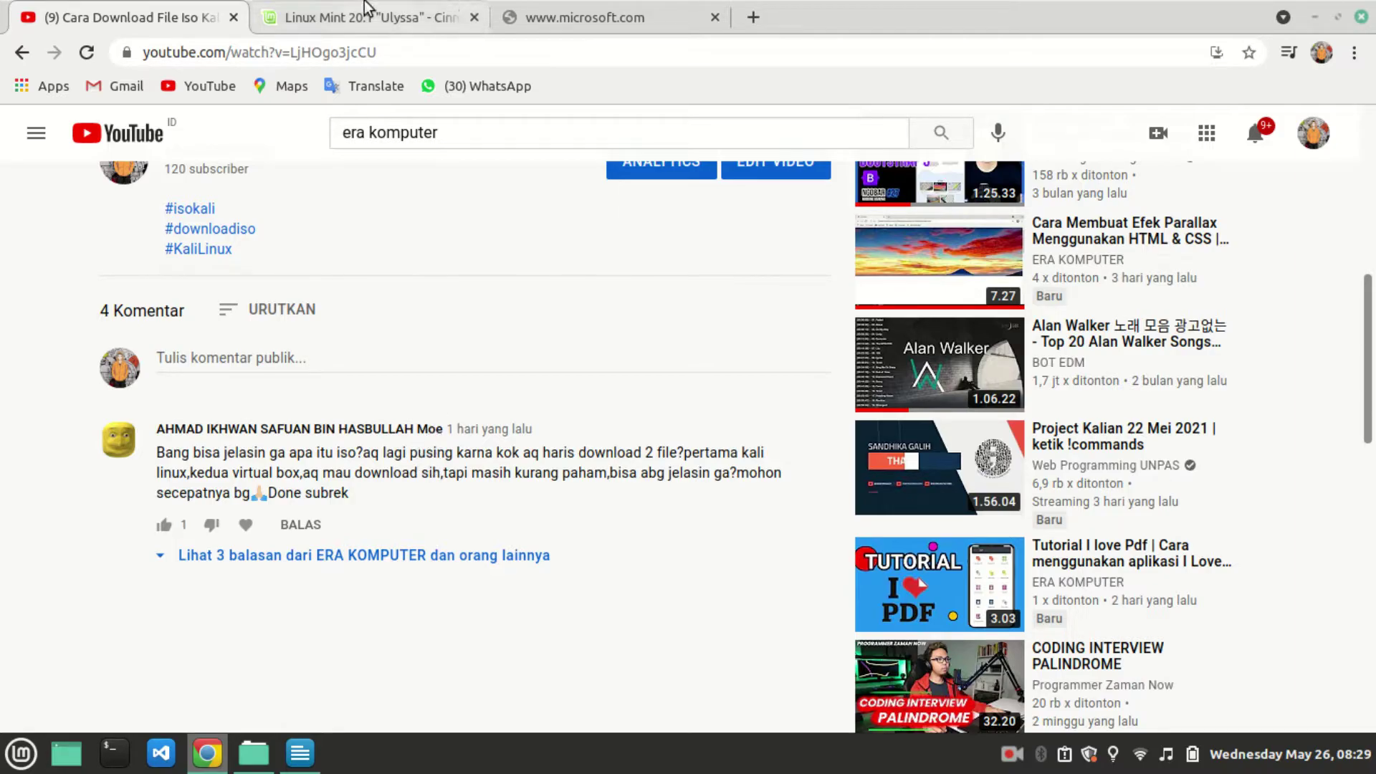
Retry loading the unreachable Microsoft Windows 10 download page, glancing at the notes meanwhile.
{"action": "left_click", "coordinate": [395, 25]}
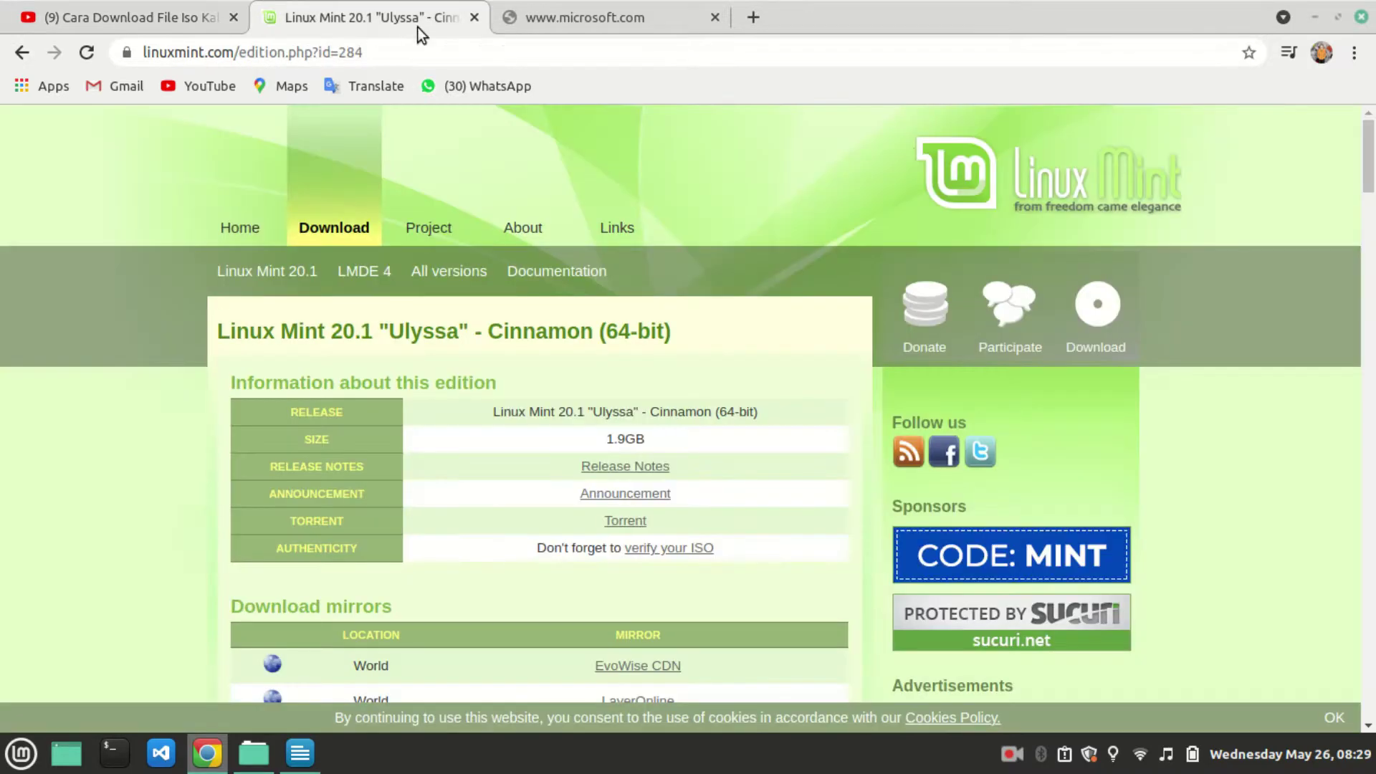
{"action": "scroll", "coordinate": [485, 304], "scroll_direction": "down", "scroll_amount": 3}
{"action": "left_click", "coordinate": [548, 10]}
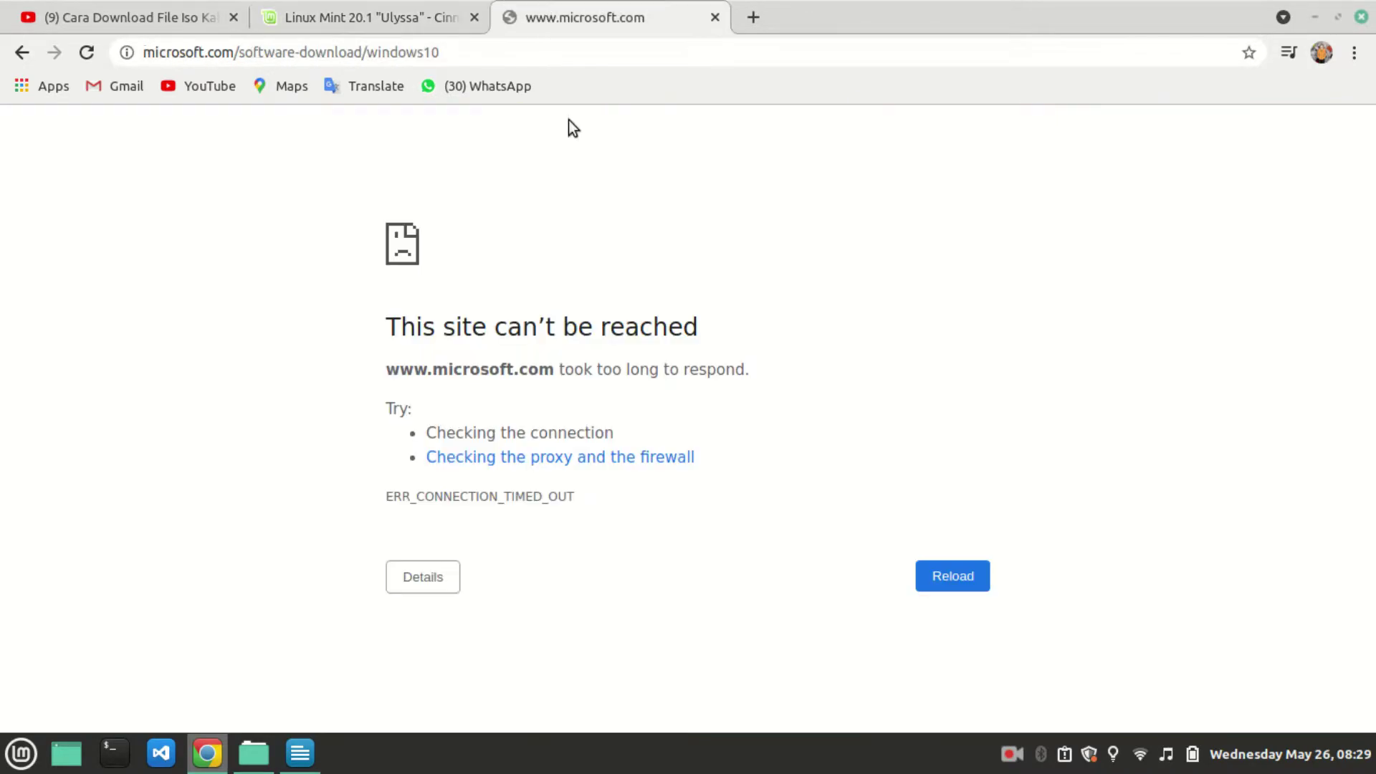
{"action": "left_click", "coordinate": [953, 579]}
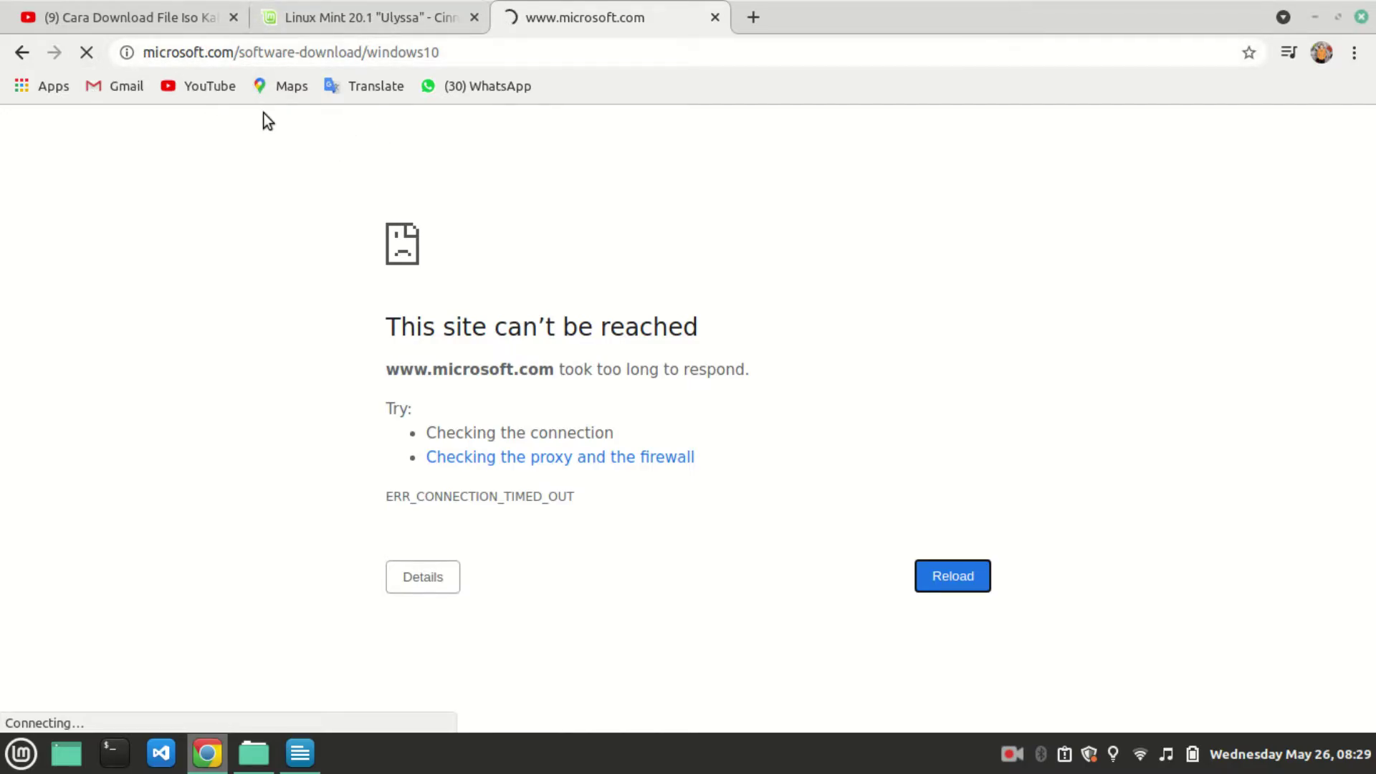
{"action": "left_click", "coordinate": [300, 752]}
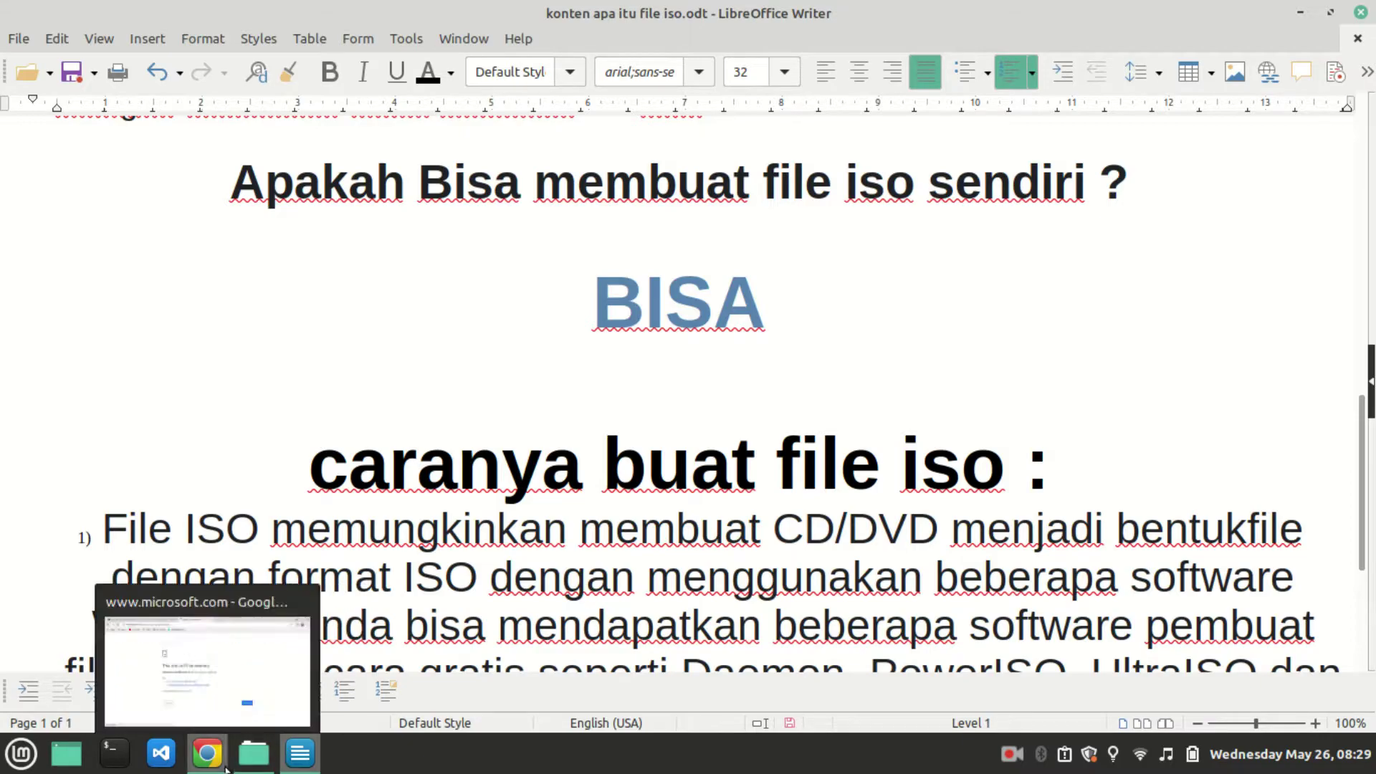
{"action": "left_click", "coordinate": [207, 753]}
Reopen the Microsoft Windows 10 ISO download result from the Google search results.
{"action": "left_click", "coordinate": [116, 7]}
{"action": "scroll", "coordinate": [527, 405], "scroll_direction": "down", "scroll_amount": 1}
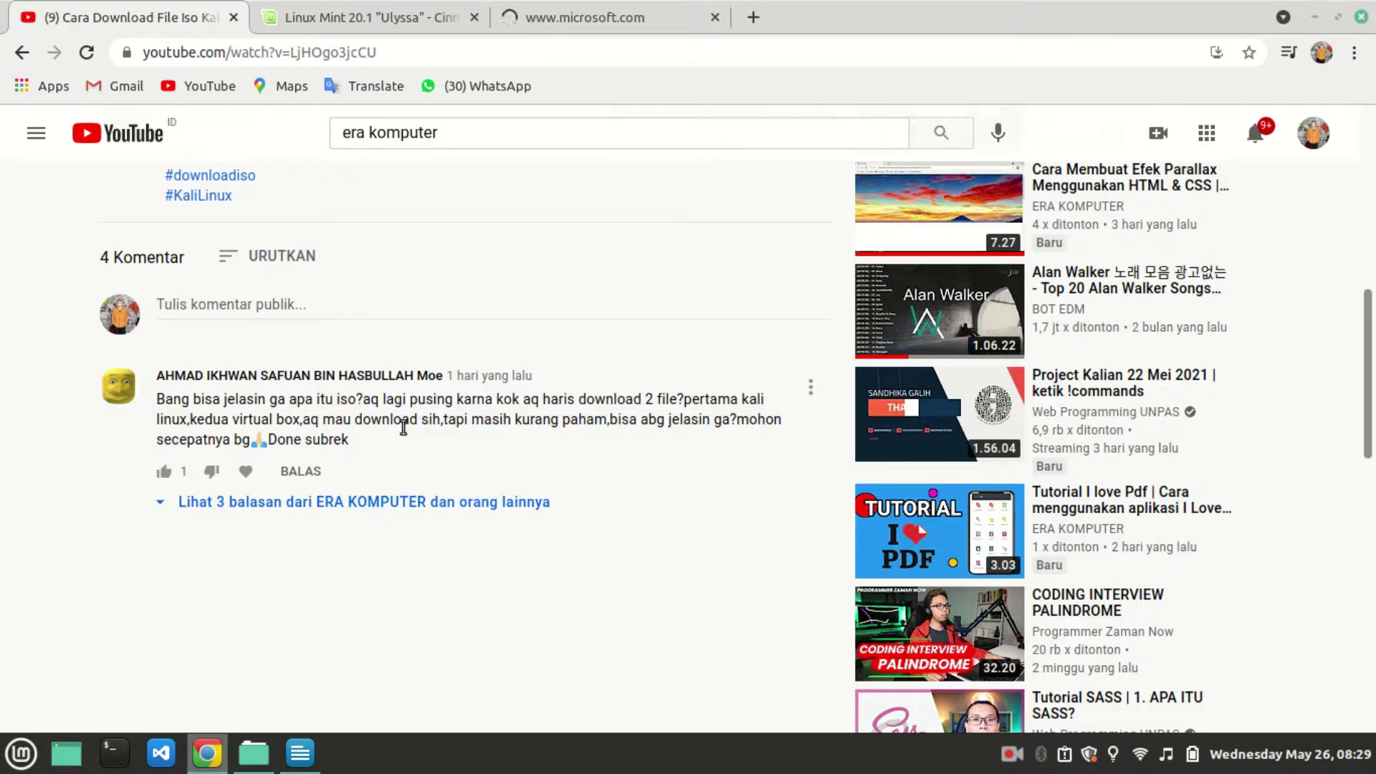
{"action": "left_click", "coordinate": [553, 8]}
{"action": "left_click", "coordinate": [368, 6]}
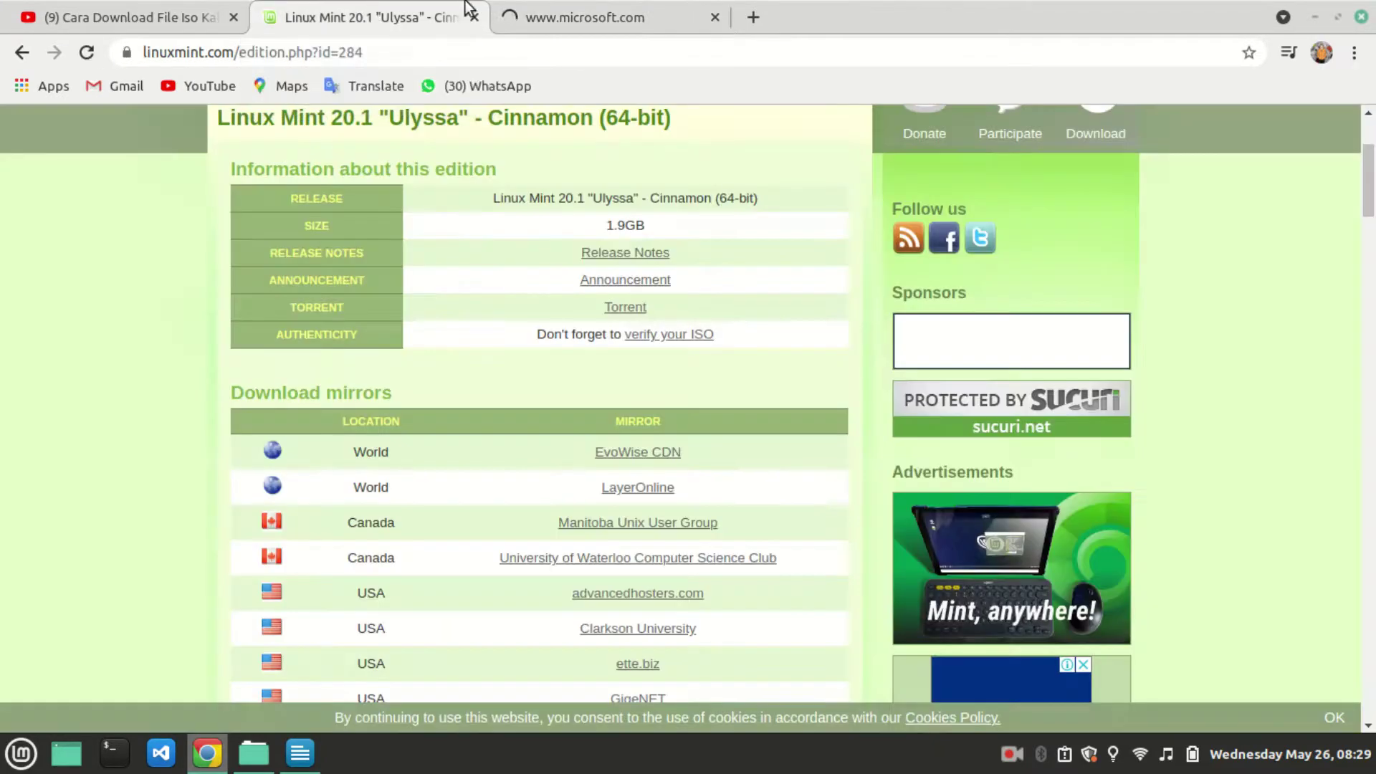
{"action": "left_click", "coordinate": [530, 15]}
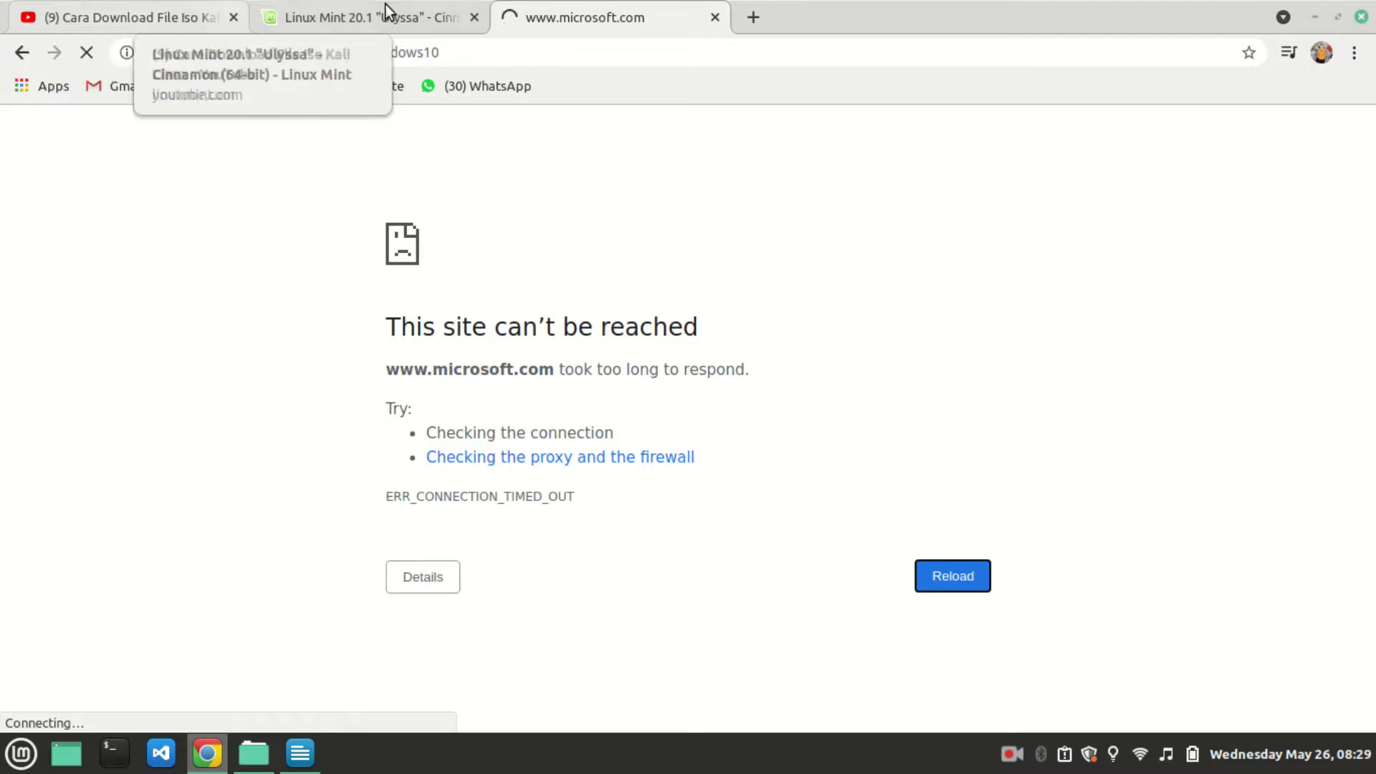
{"action": "left_click", "coordinate": [23, 52]}
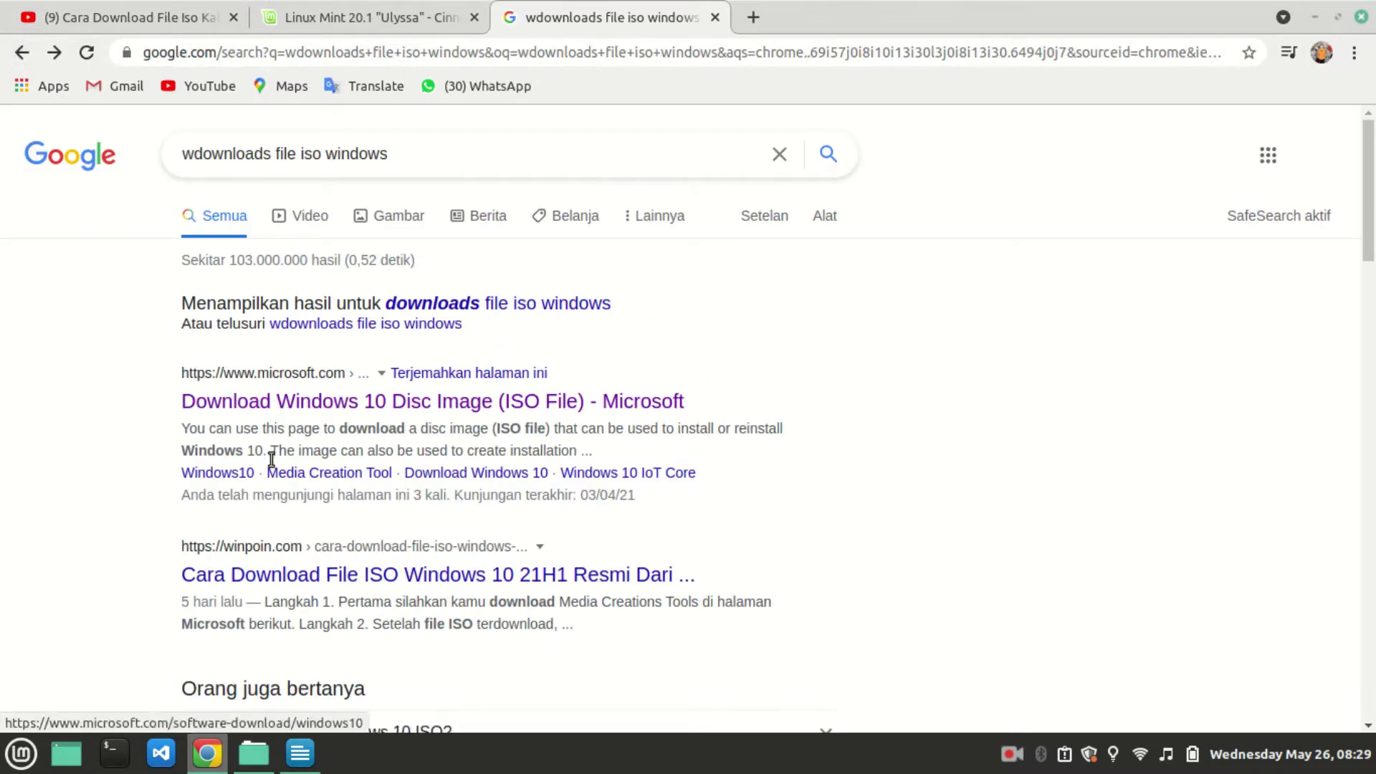
{"action": "left_click", "coordinate": [375, 402]}
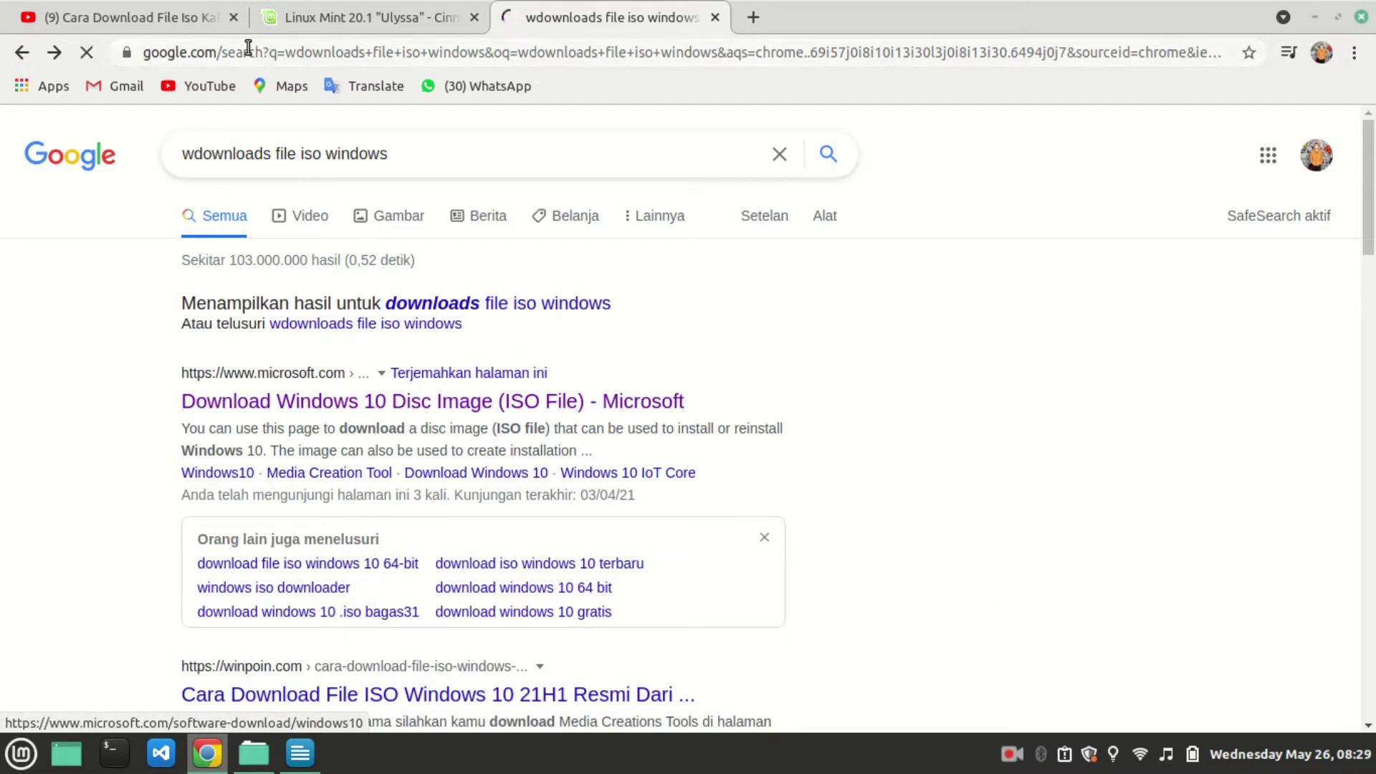
Return to the Kali ISO download video and scroll down to its viewer comments.
{"action": "left_click", "coordinate": [256, 18]}
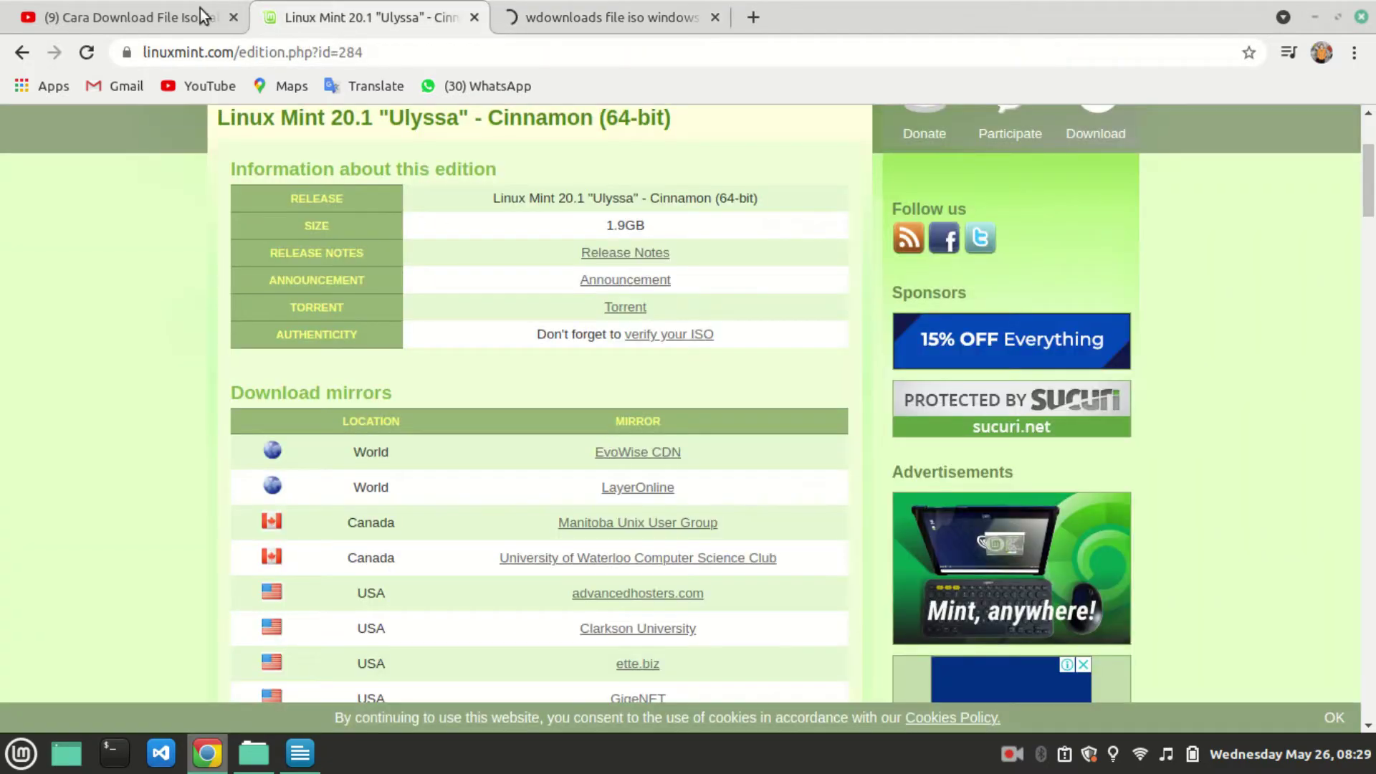
{"action": "left_click", "coordinate": [140, 15]}
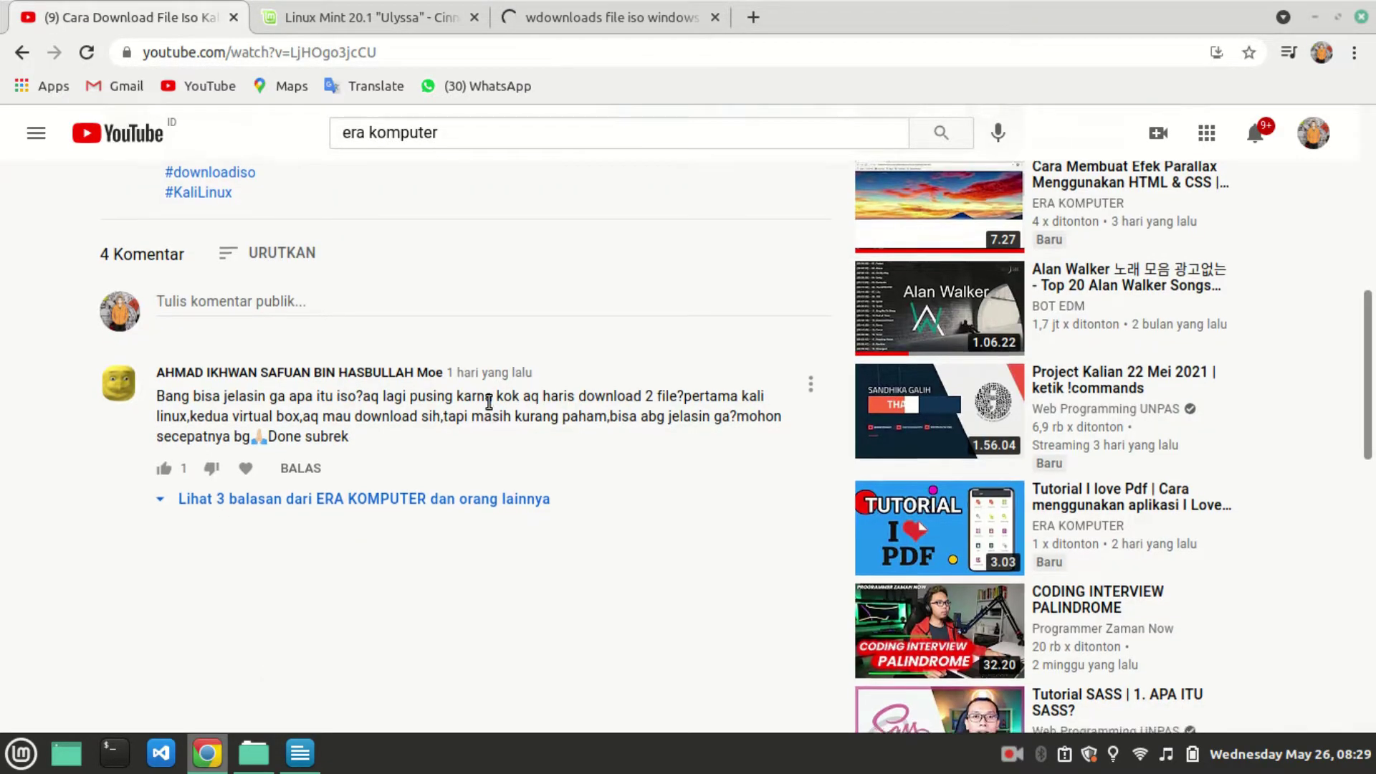
{"action": "scroll", "coordinate": [488, 404], "scroll_direction": "down", "scroll_amount": 3}
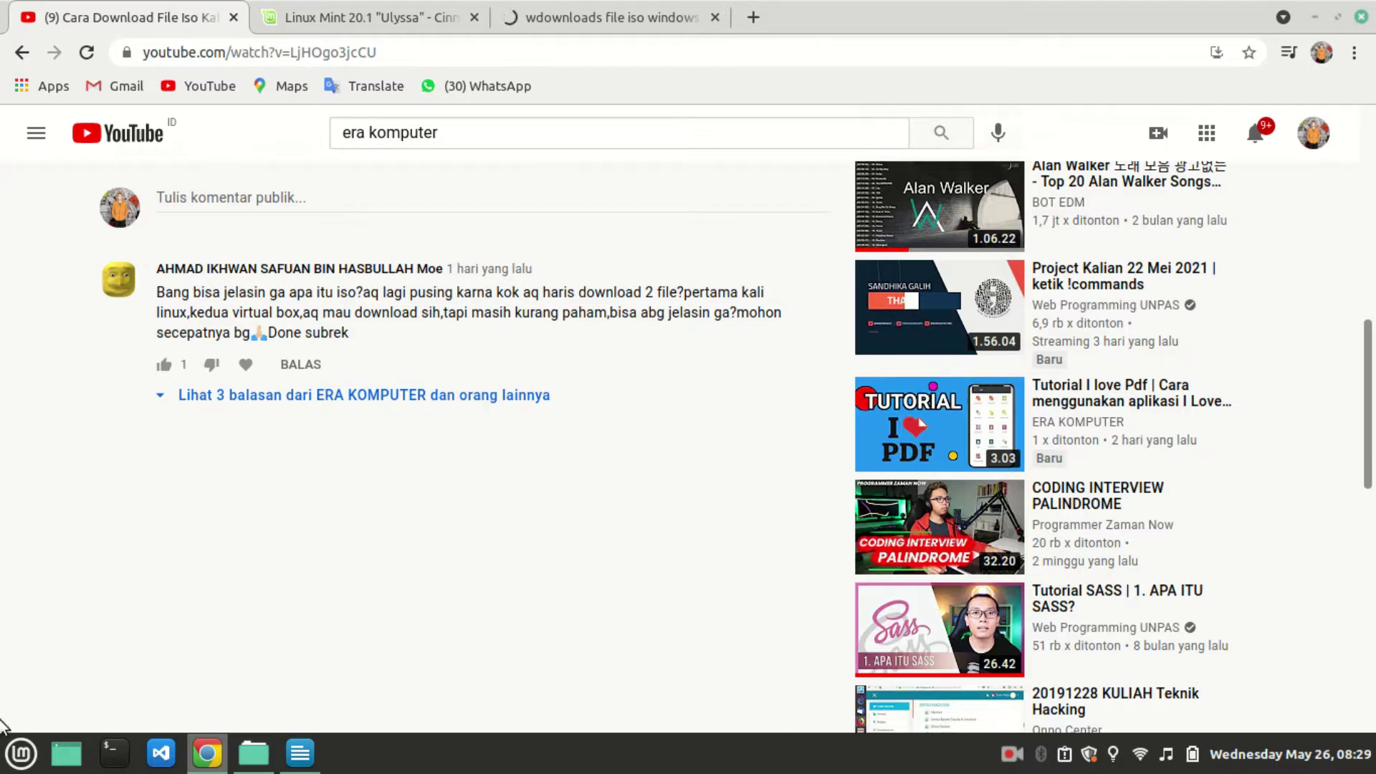
{"action": "left_click", "coordinate": [18, 749]}
Launch VirtualBox from the Mint menu by searching 'vi'.
{"action": "mouse_move", "coordinate": [236, 355]}
{"action": "type", "text": "vi"}
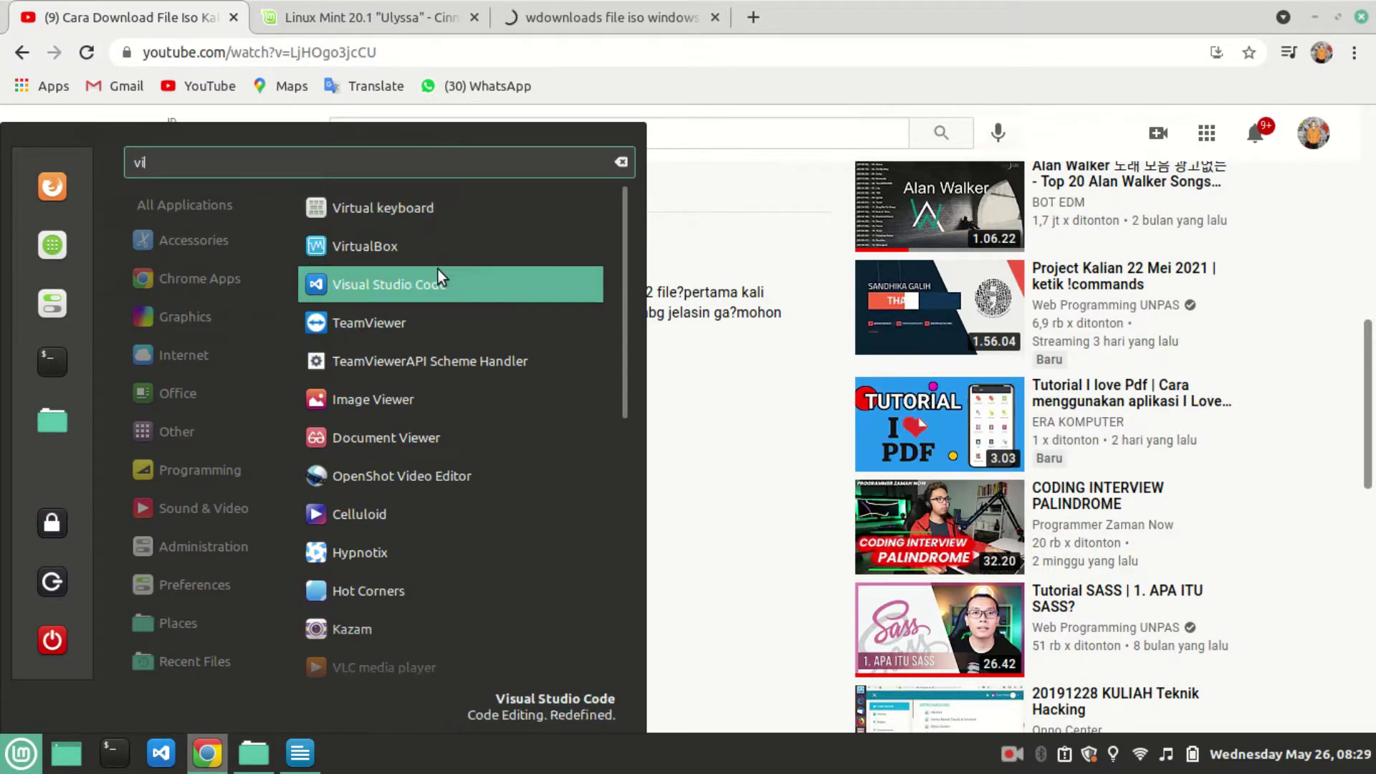
{"action": "left_click", "coordinate": [331, 250]}
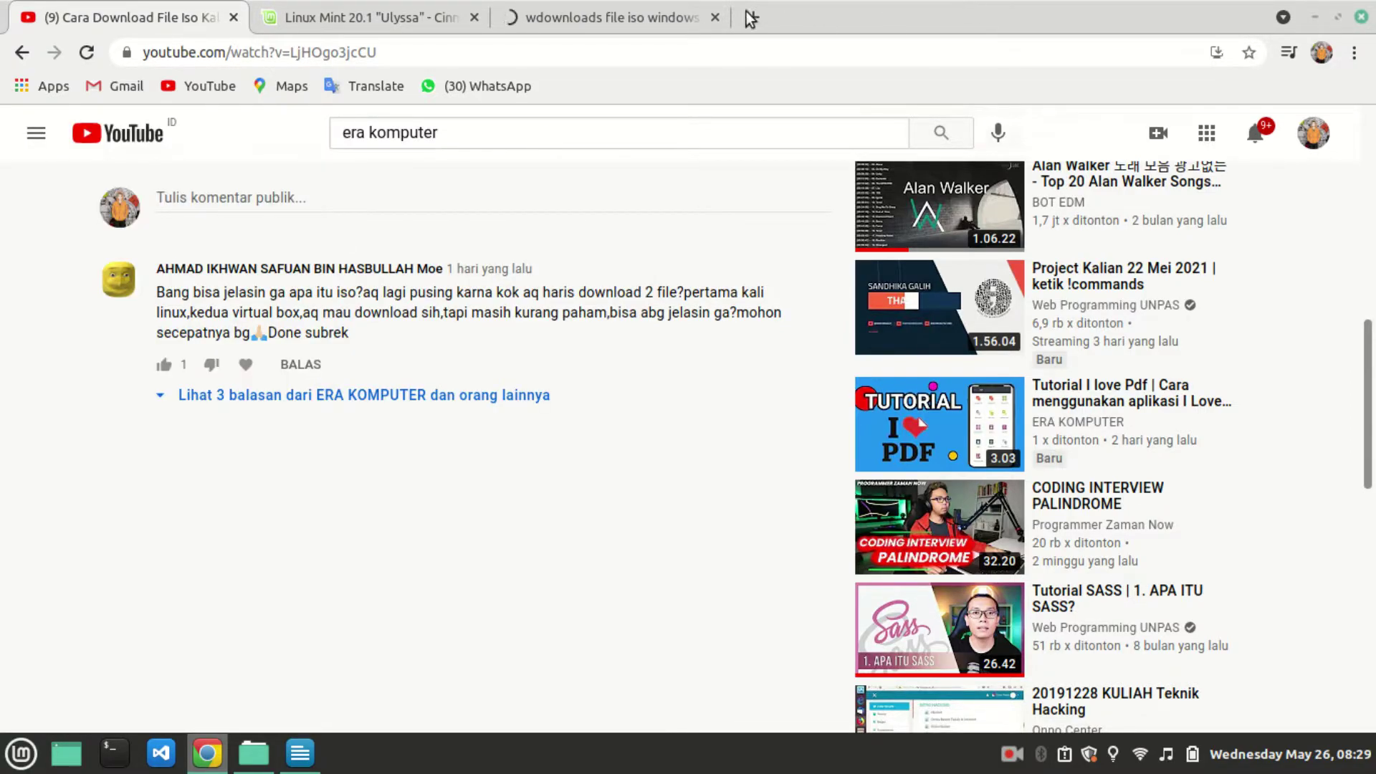
Start a new Chrome tab and enter the search 'gambar virtual gbox'.
{"action": "left_click", "coordinate": [751, 18]}
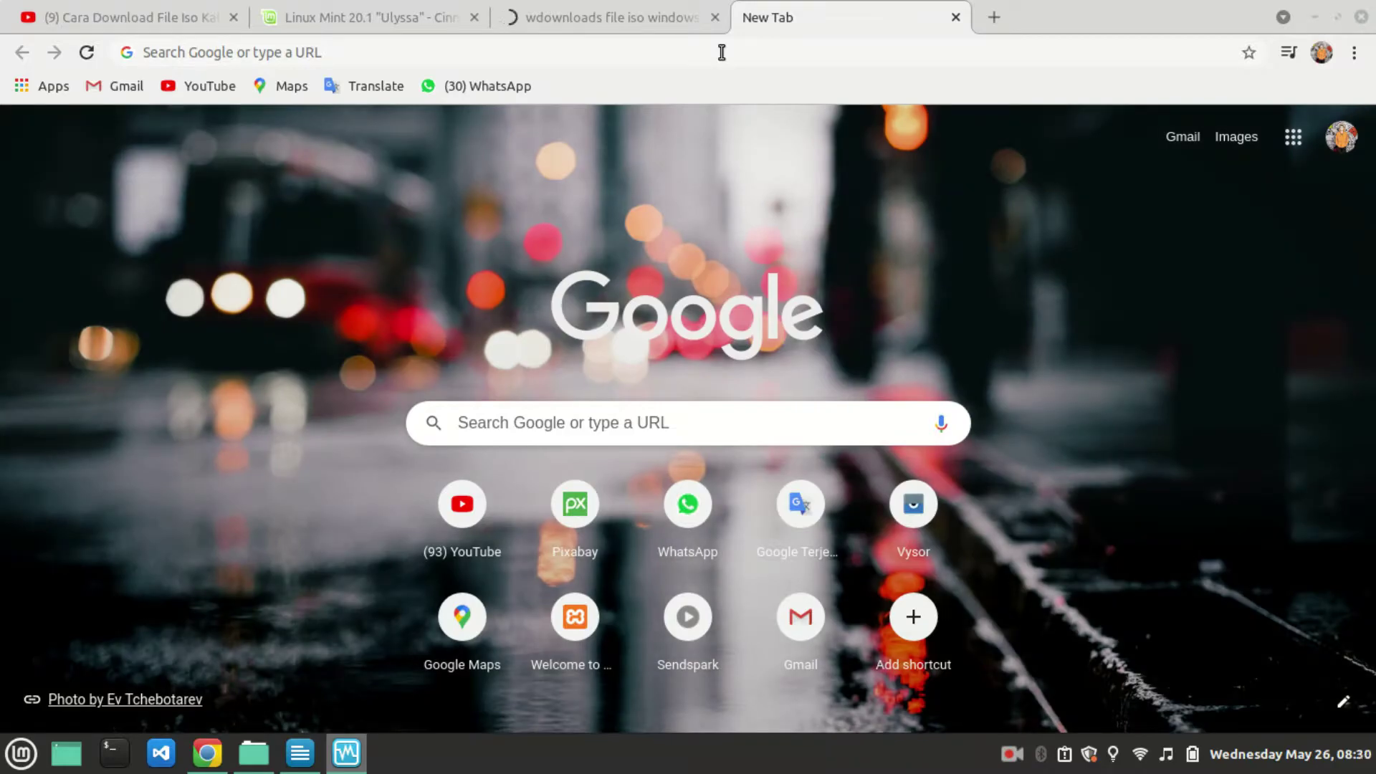
{"action": "left_click", "coordinate": [659, 56]}
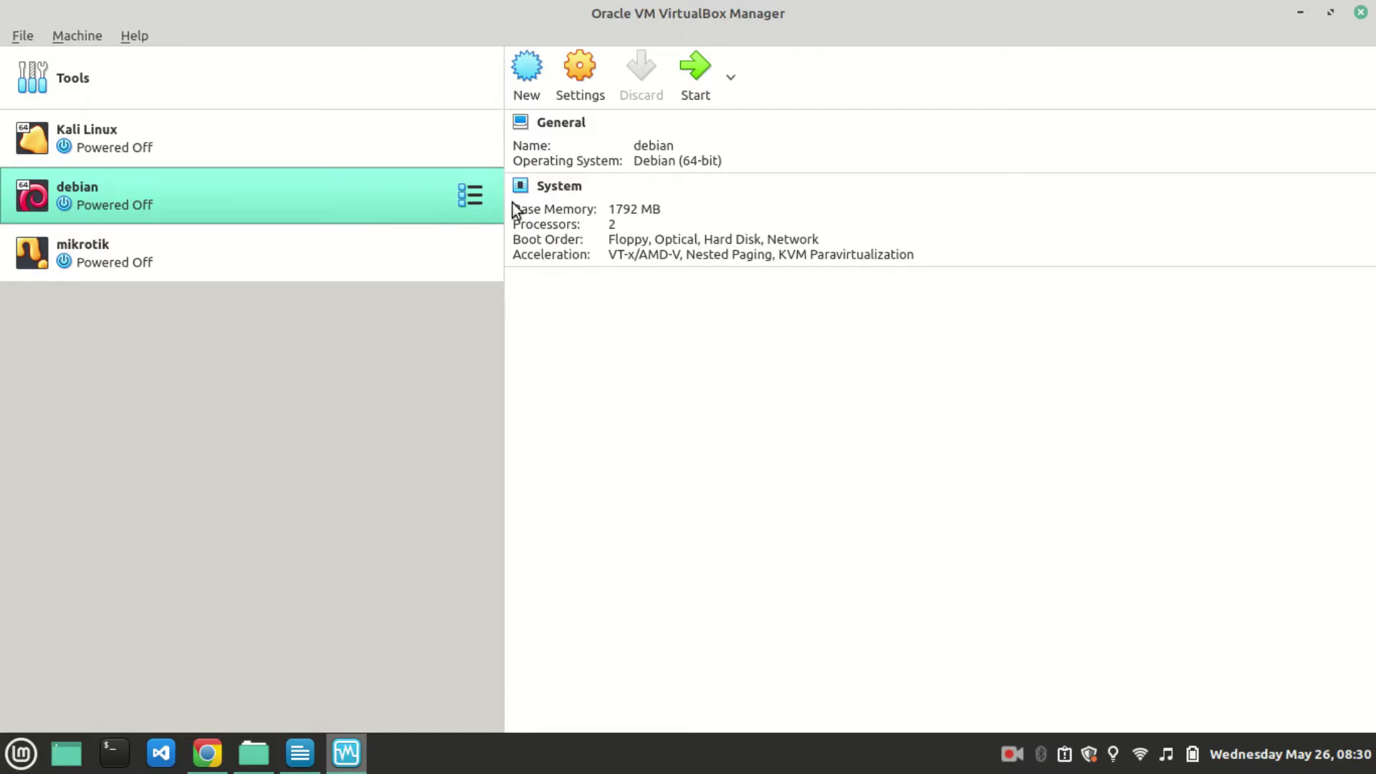
{"action": "left_click", "coordinate": [207, 752]}
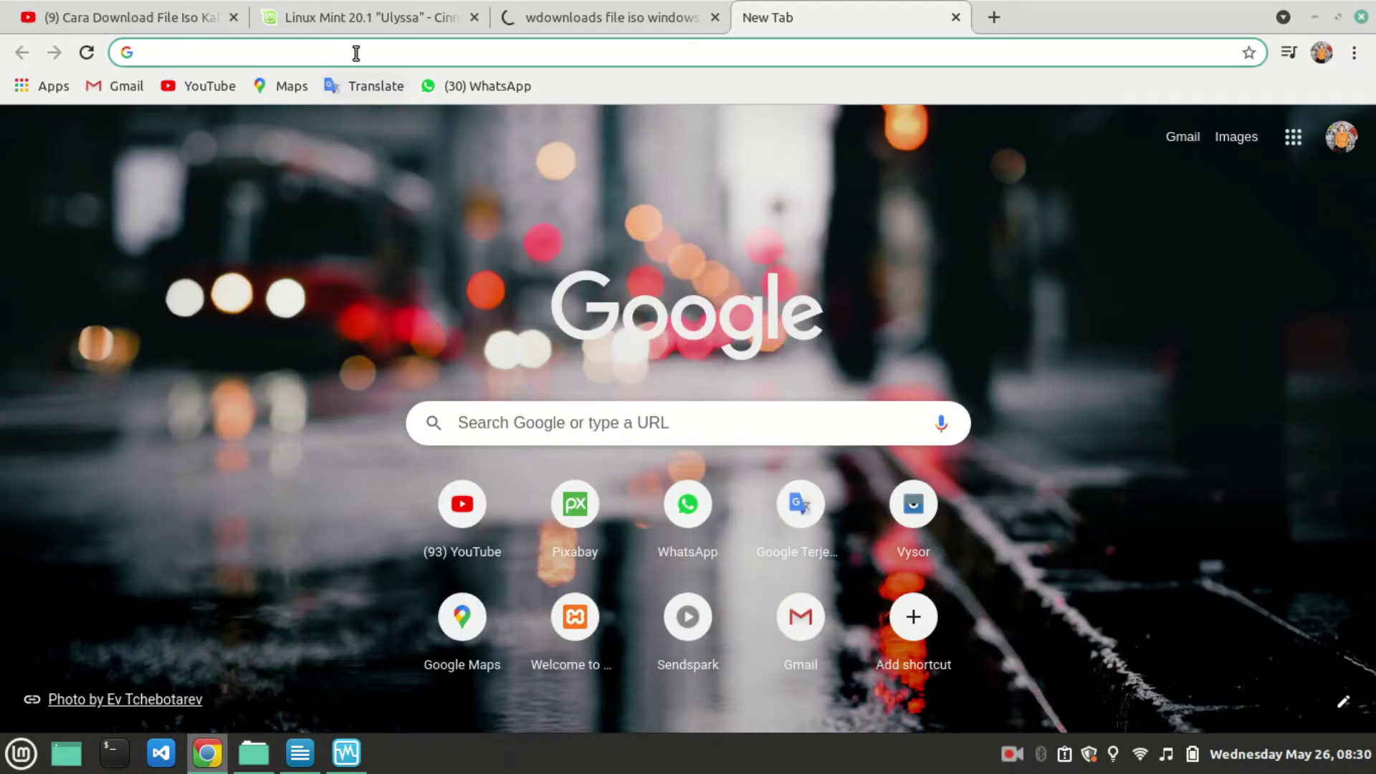
{"action": "left_click", "coordinate": [356, 52]}
{"action": "type", "text": "gambar"}
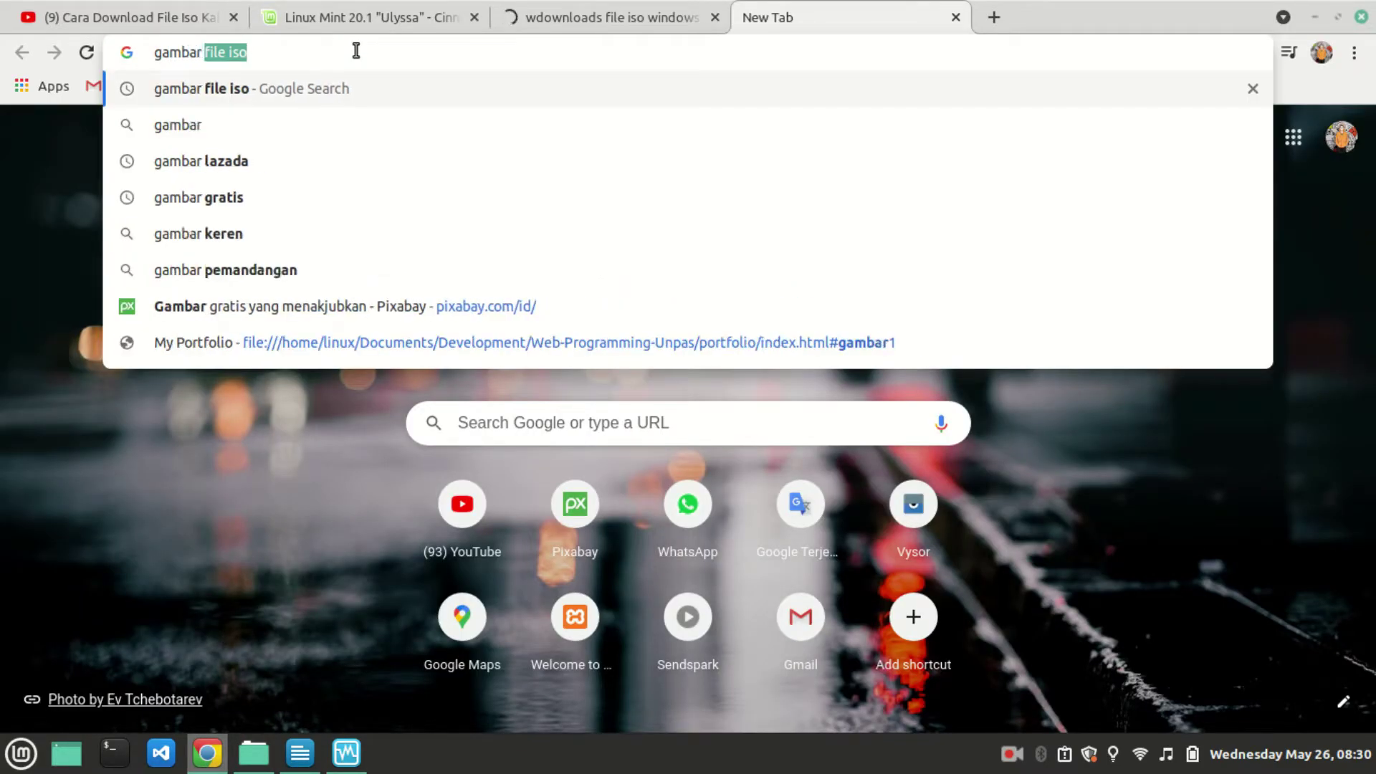
{"action": "type", "text": " virtual gbox"}
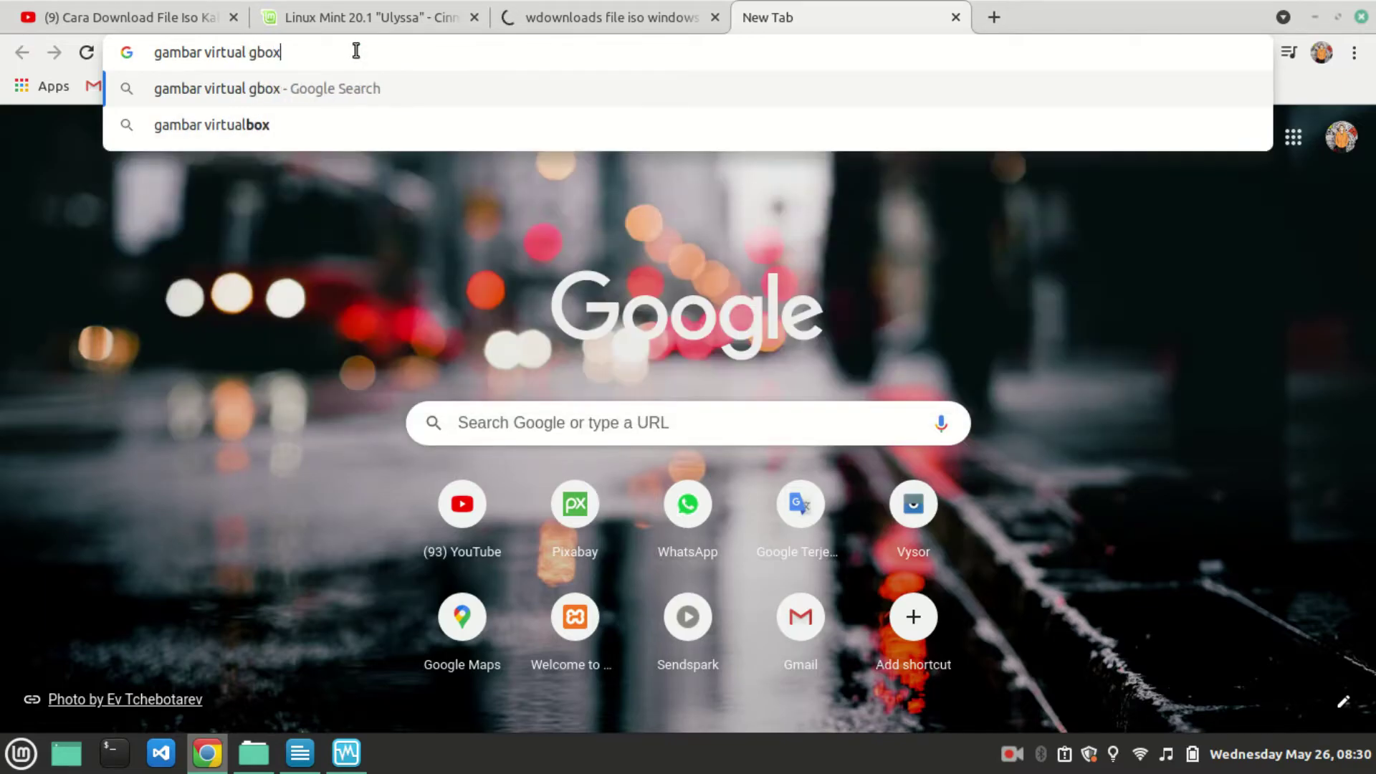
Run the VirtualBox picture search, show Images results, then bring VirtualBox Manager forward.
{"action": "key", "text": "Return"}
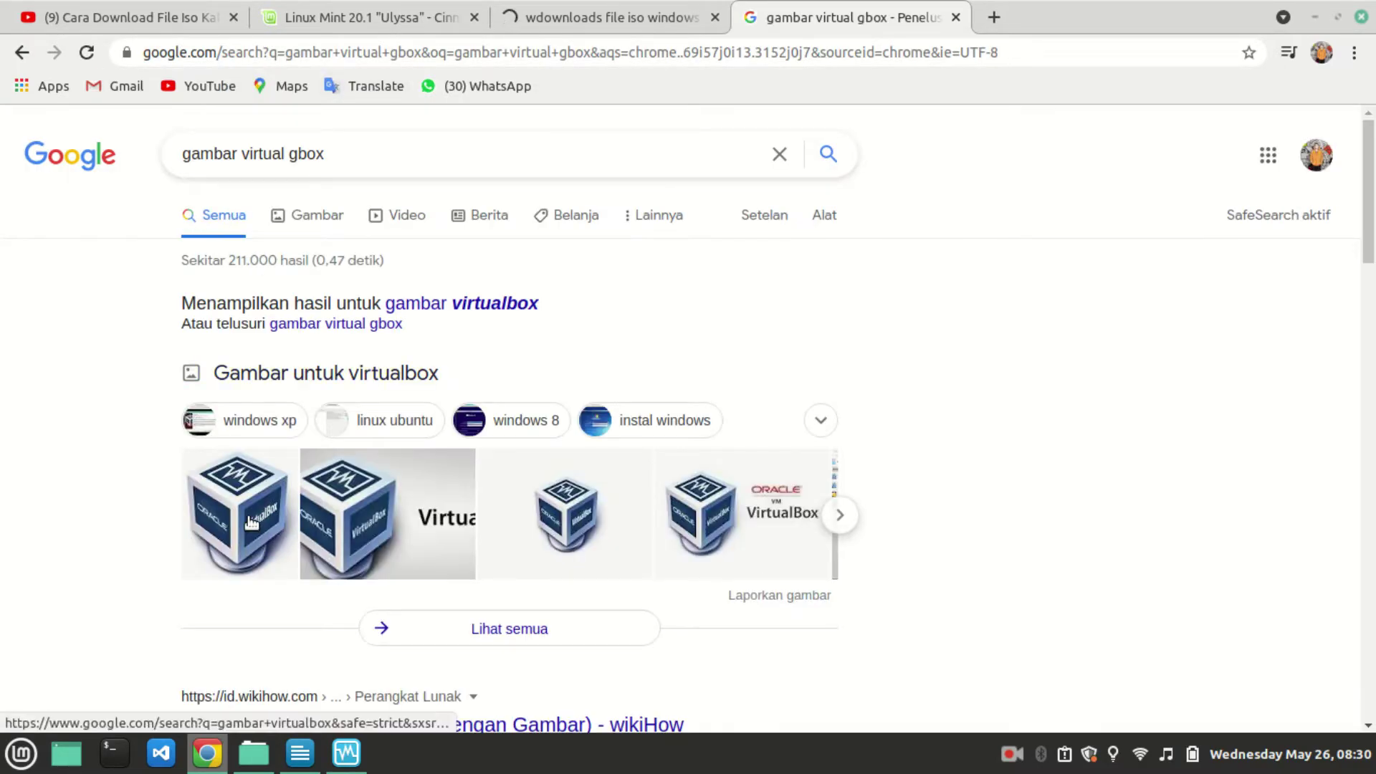
{"action": "left_click", "coordinate": [296, 221]}
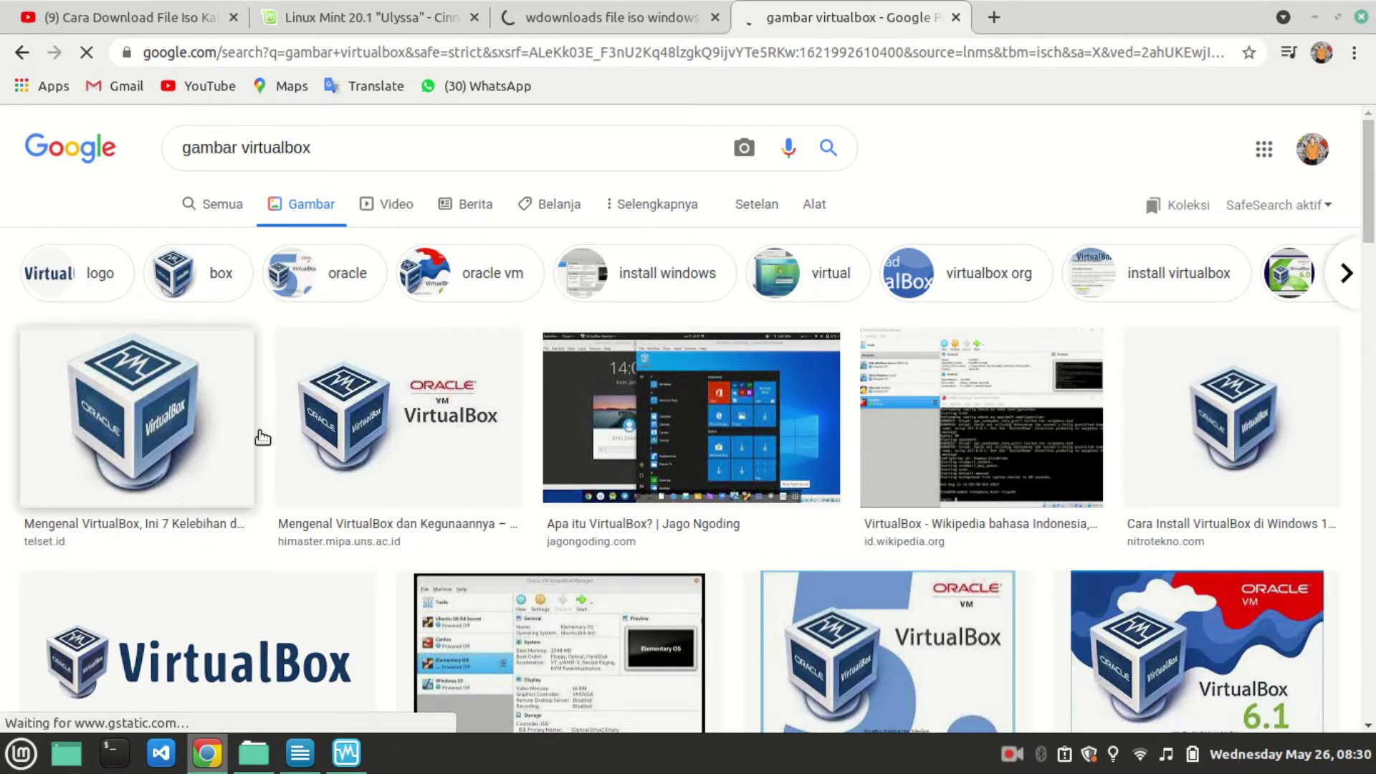
{"action": "left_click", "coordinate": [346, 752]}
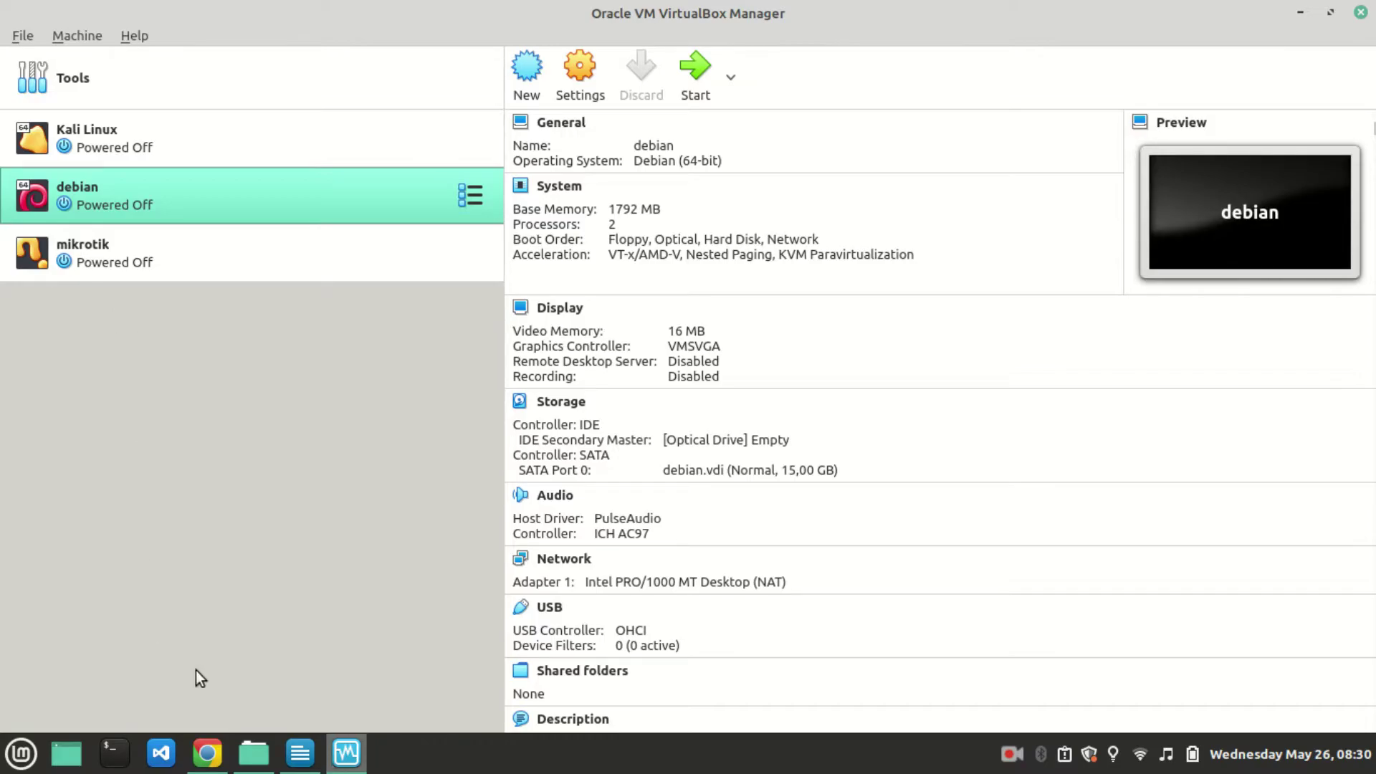
View the Kali Linux, debian and mikrotik machine details in turn, ending on Kali Linux.
{"action": "mouse_move", "coordinate": [350, 763]}
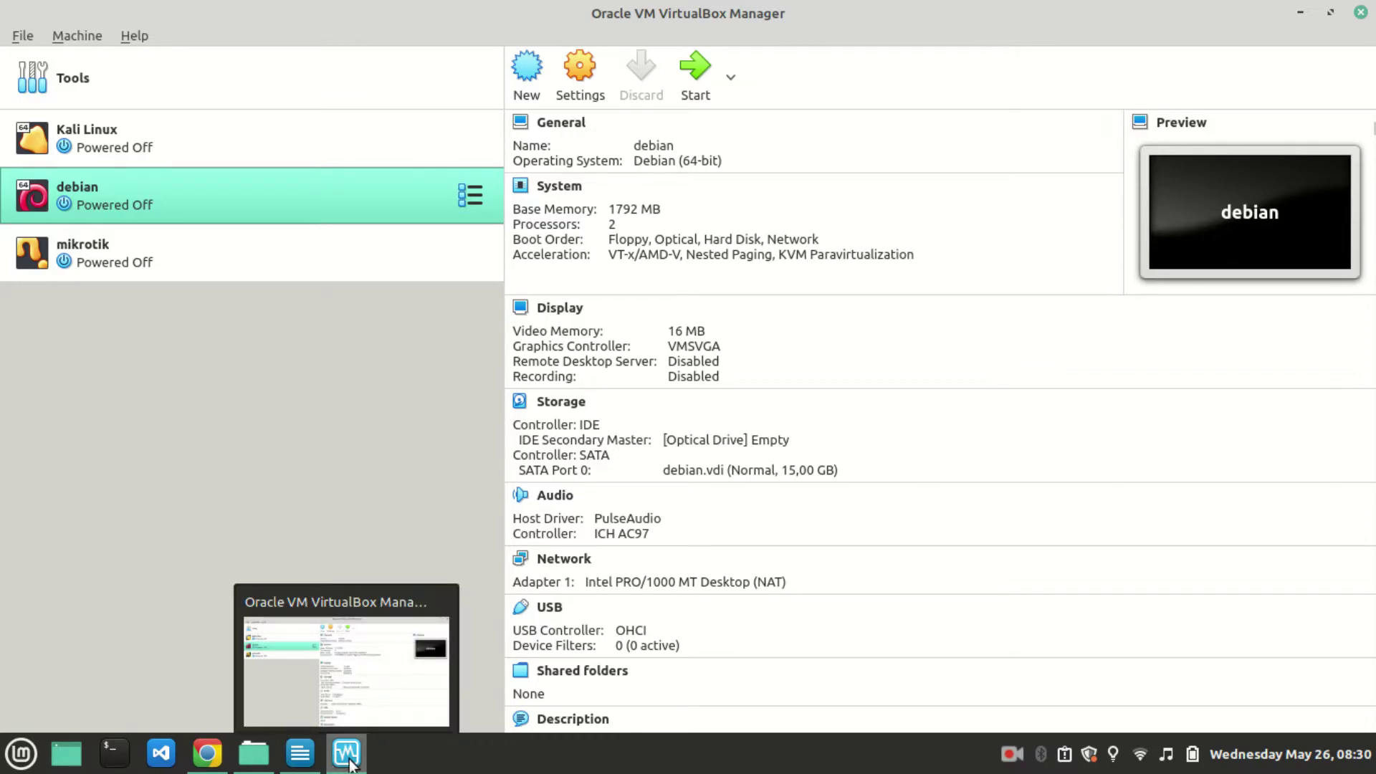
{"action": "left_click", "coordinate": [86, 136]}
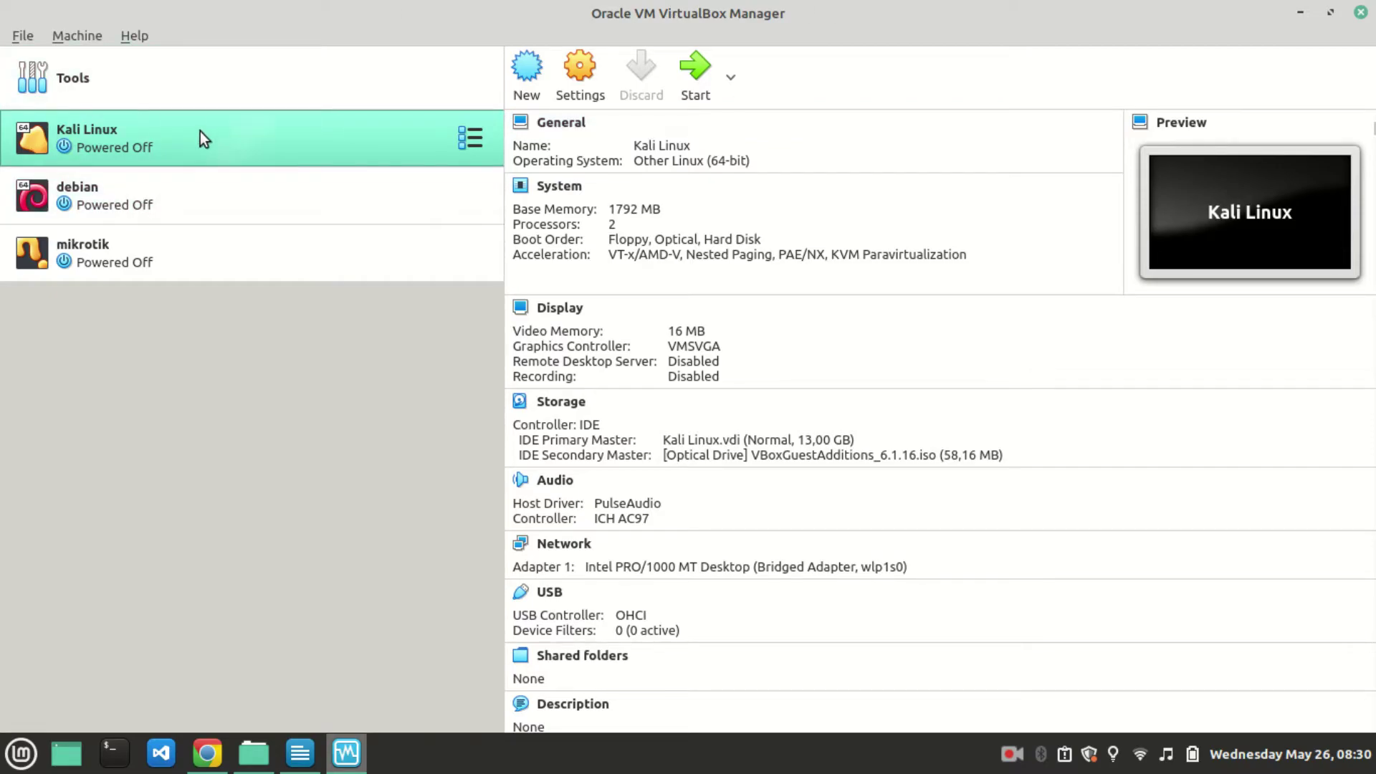
{"action": "left_click", "coordinate": [114, 194]}
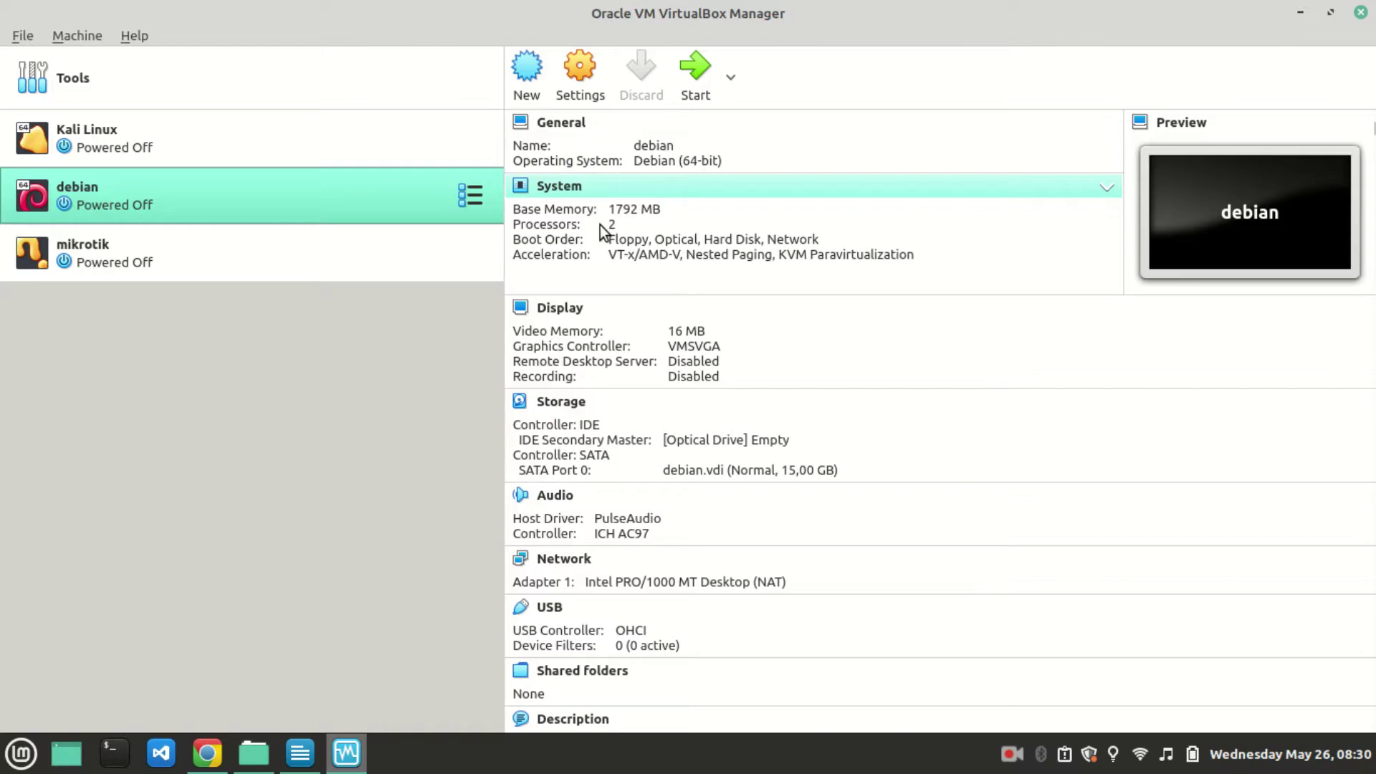
{"action": "left_click", "coordinate": [146, 160]}
{"action": "left_click", "coordinate": [140, 178]}
{"action": "left_click", "coordinate": [145, 265]}
{"action": "left_click", "coordinate": [153, 157]}
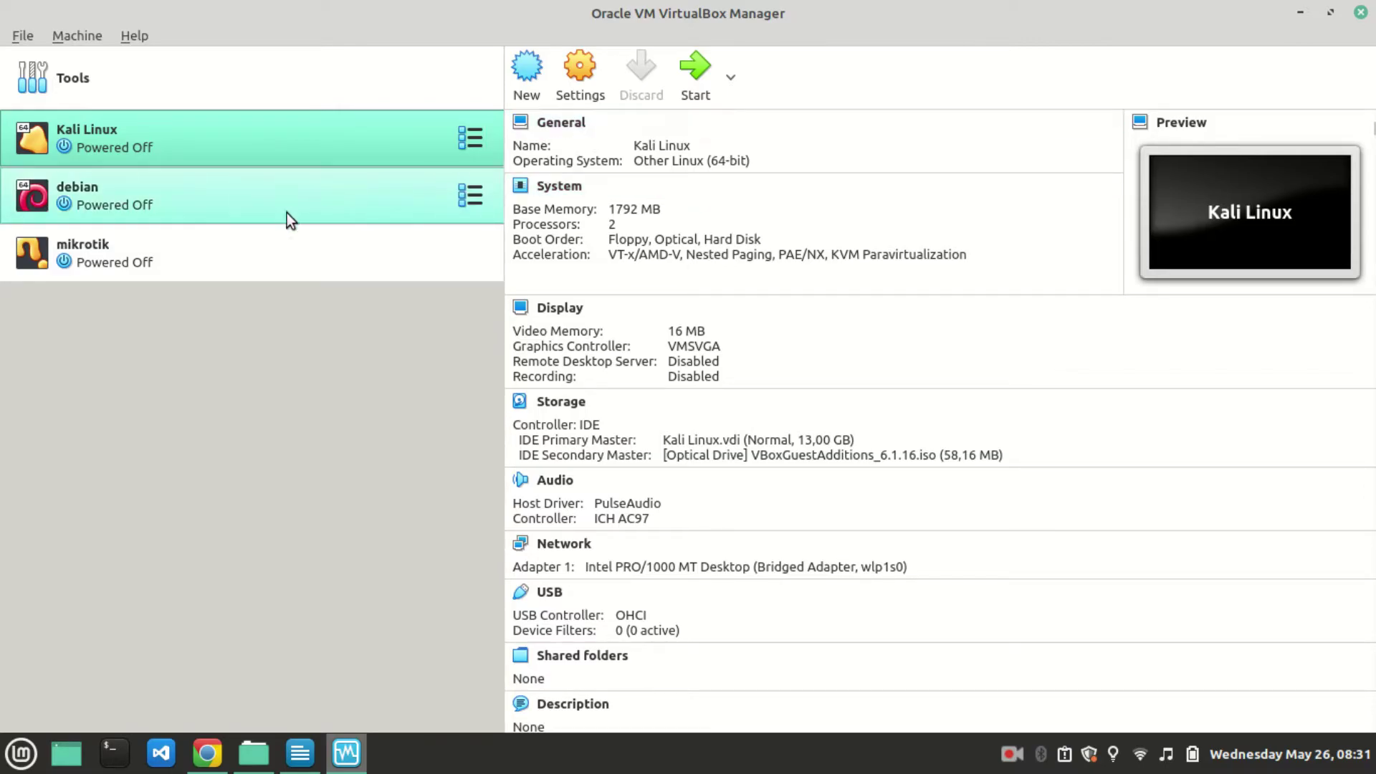
Start a new machine, naming it 'Linux mint' then 'mint', with version Other Linux (64-bit).
{"action": "left_click", "coordinate": [529, 63]}
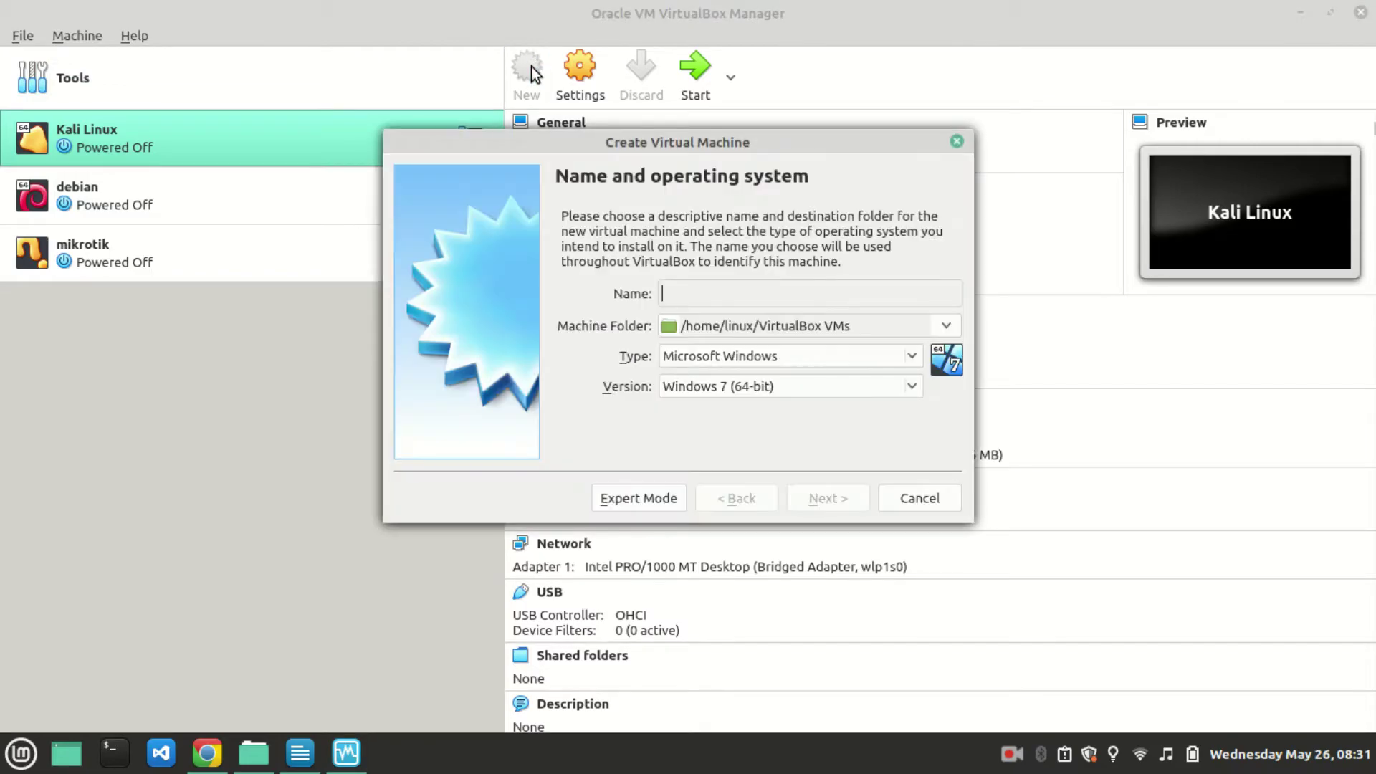
{"action": "left_click", "coordinate": [955, 140]}
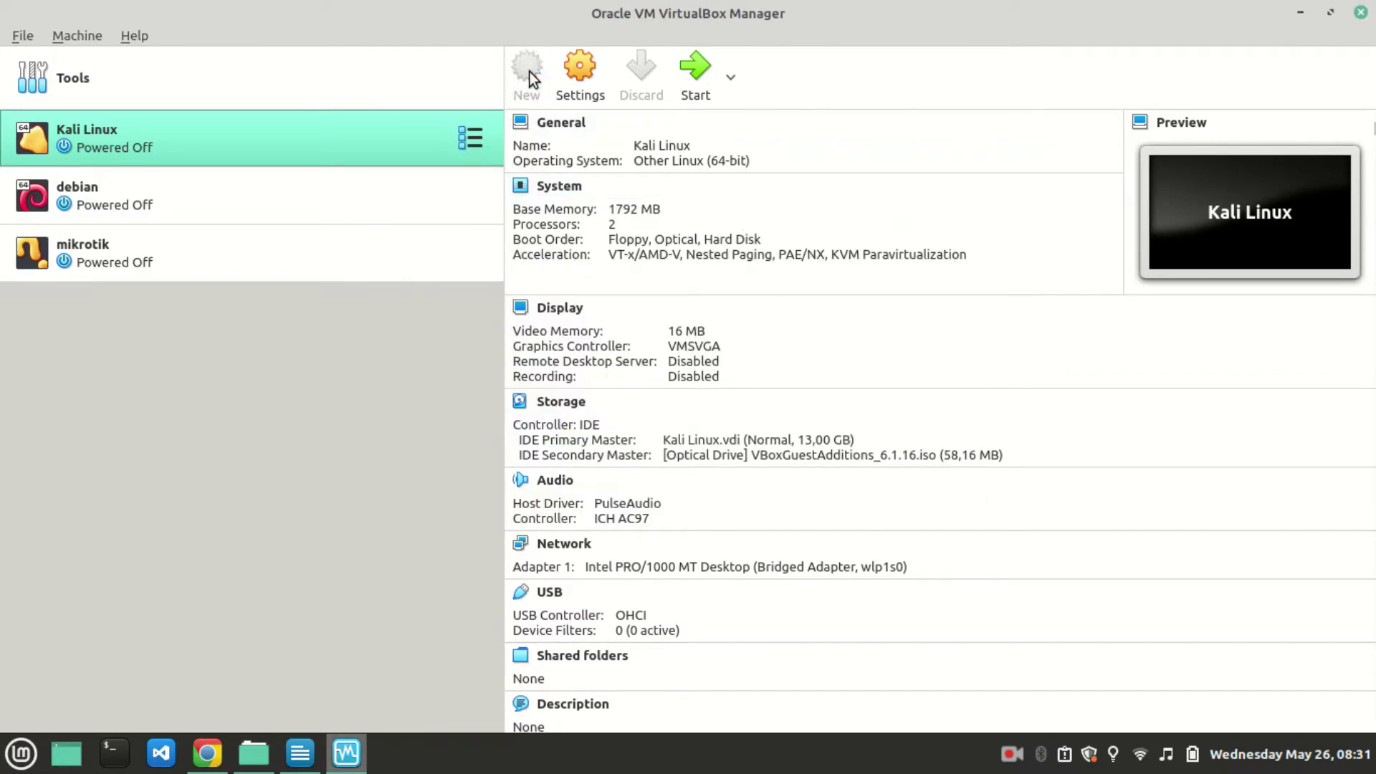
{"action": "left_click", "coordinate": [529, 66]}
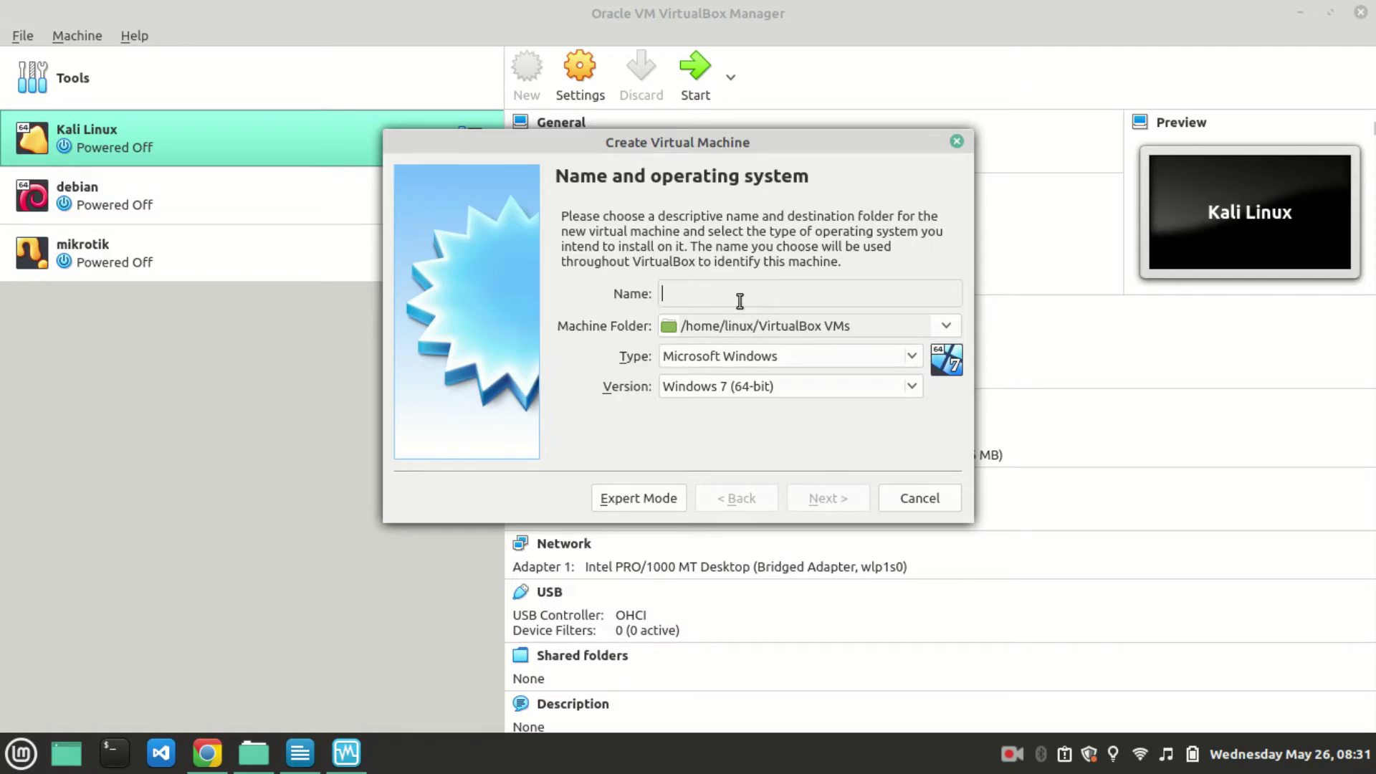
{"action": "type", "text": "linux mit"}
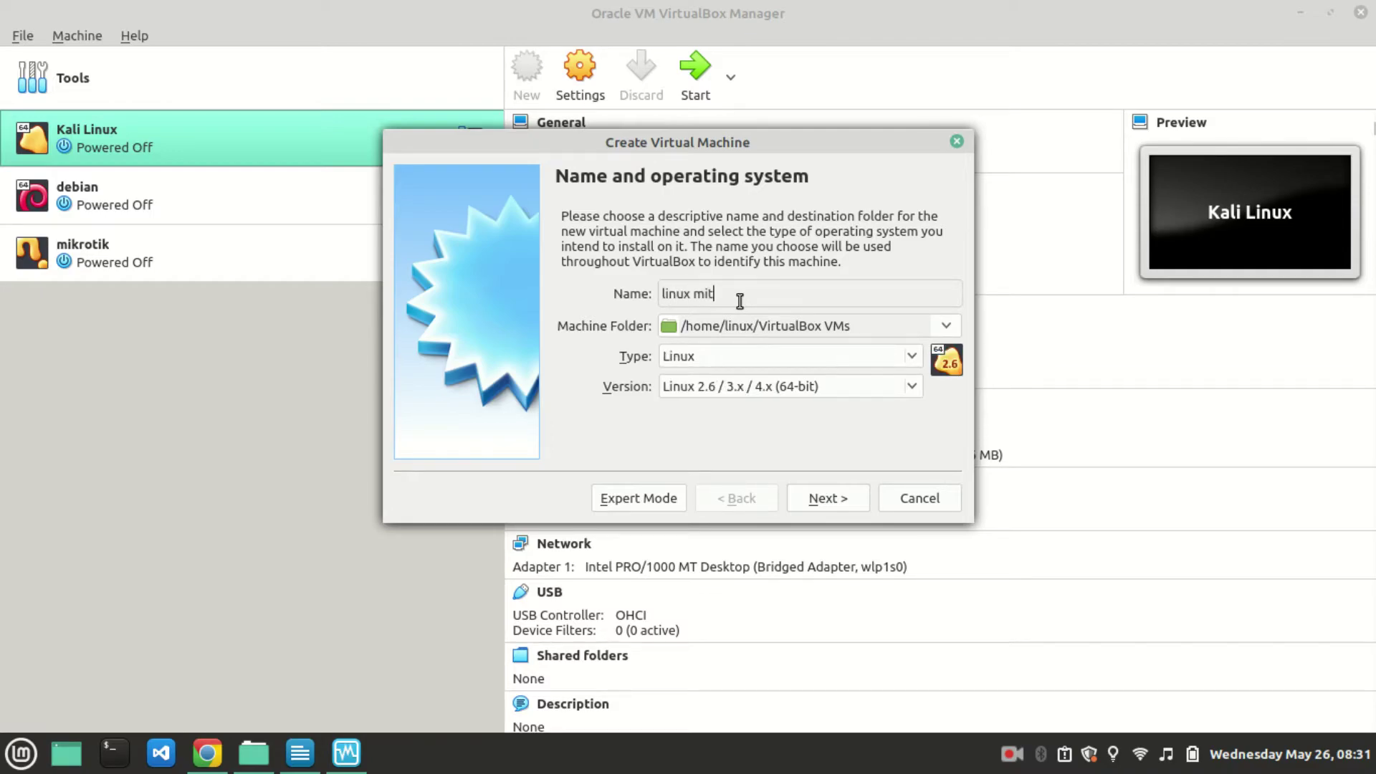
{"action": "key", "text": "BackSpace"}
{"action": "key", "text": "BackSpace"}
{"action": "type", "text": "nt"}
{"action": "left_click_drag", "start_coordinate": [748, 301], "coordinate": [640, 305]}
{"action": "type", "text": "mint"}
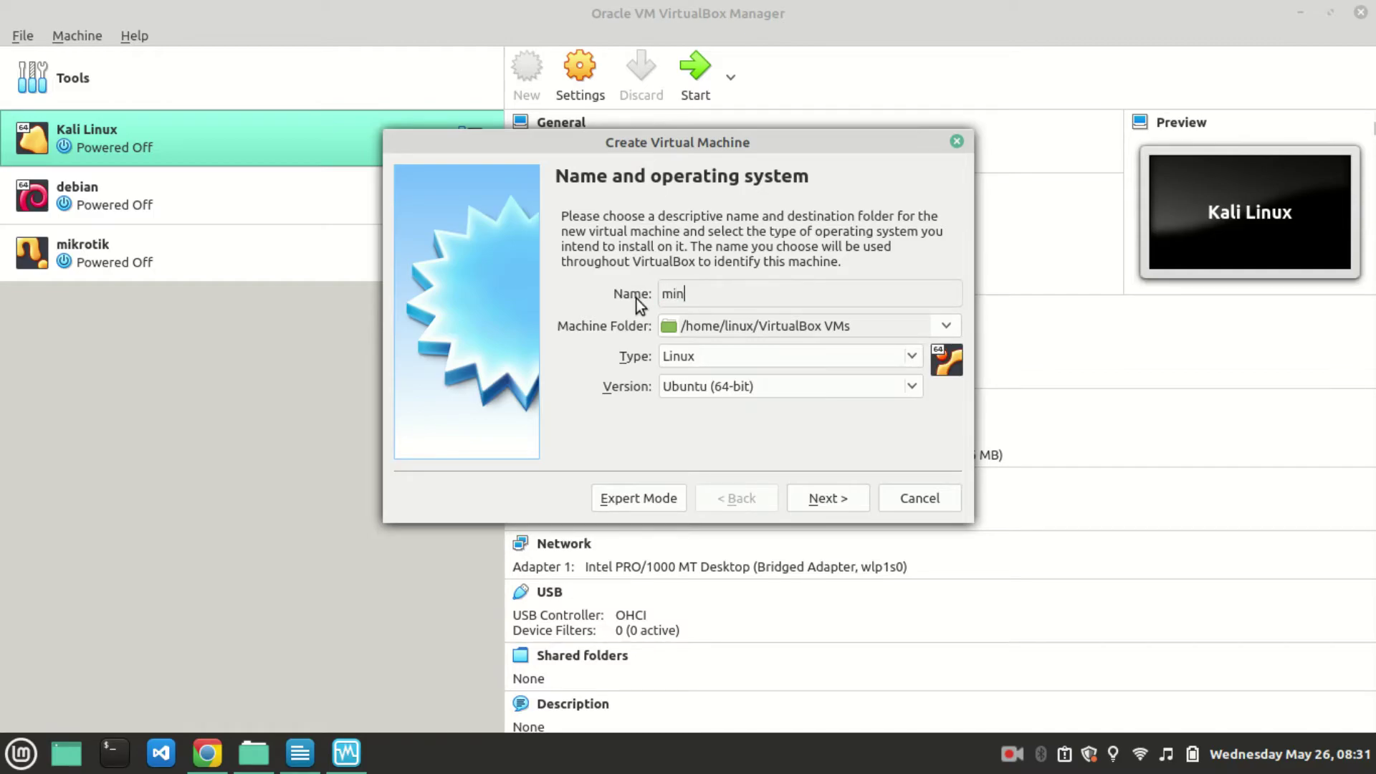
{"action": "left_click", "coordinate": [725, 393]}
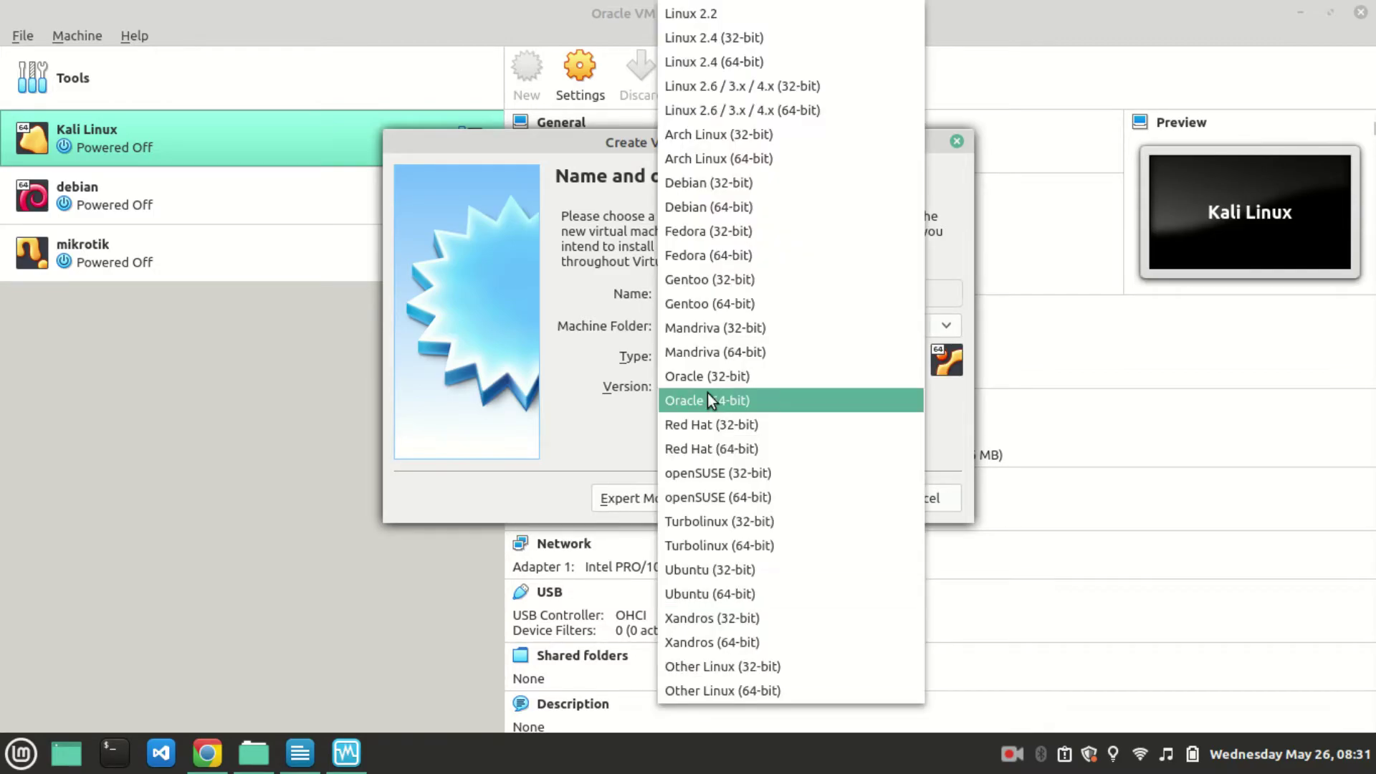
{"action": "left_click", "coordinate": [749, 693]}
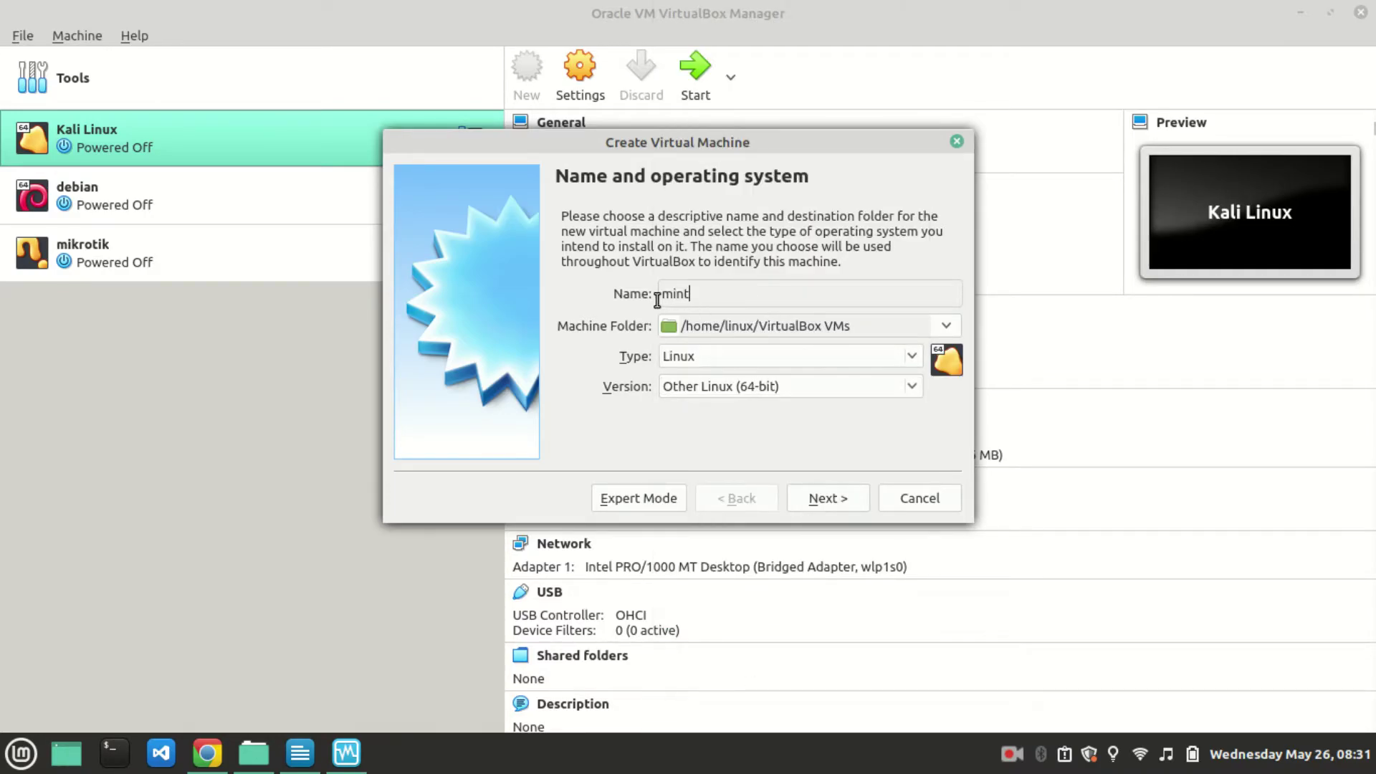
Rename the machine to 'kali linux', keep Other Linux (64-bit), and continue to memory size.
{"action": "left_click_drag", "start_coordinate": [720, 295], "coordinate": [658, 302]}
{"action": "type", "text": "kali linux"}
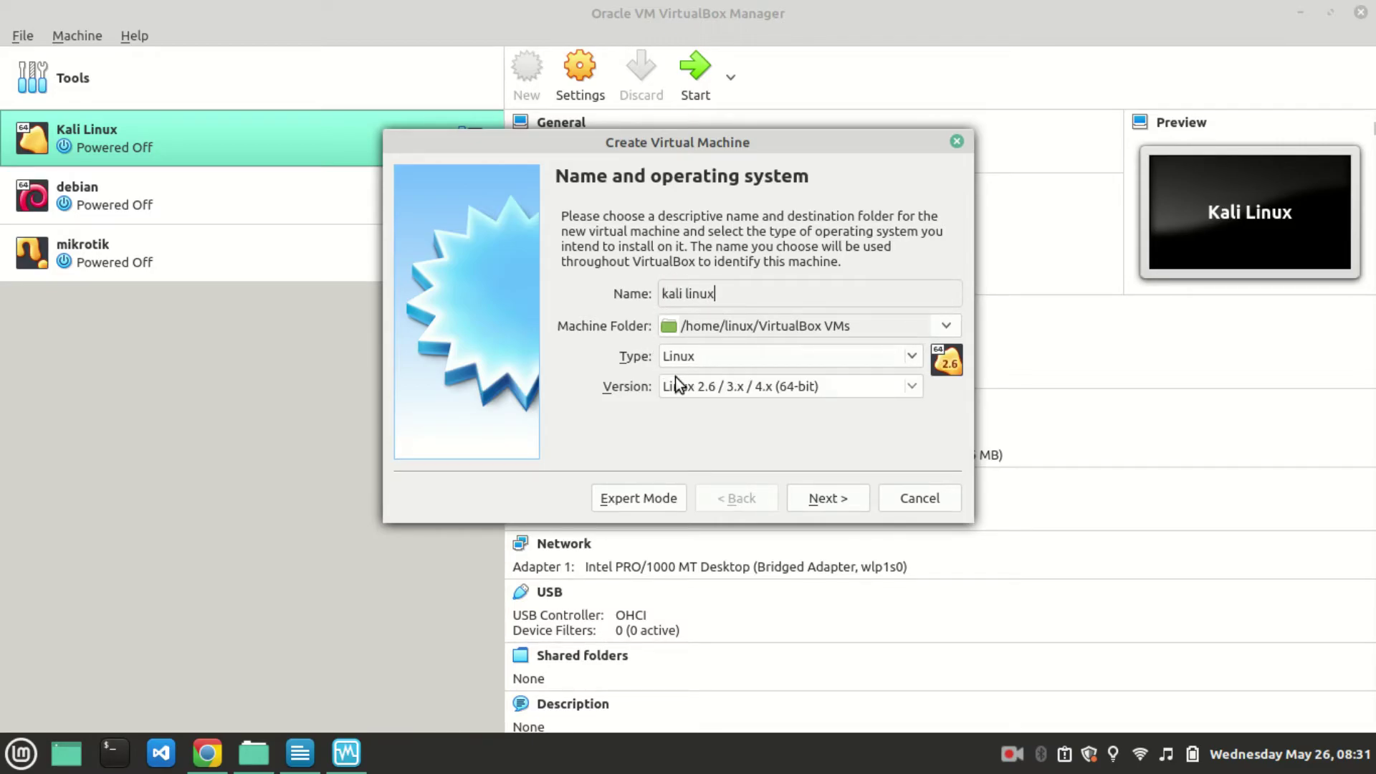
{"action": "left_click", "coordinate": [675, 378]}
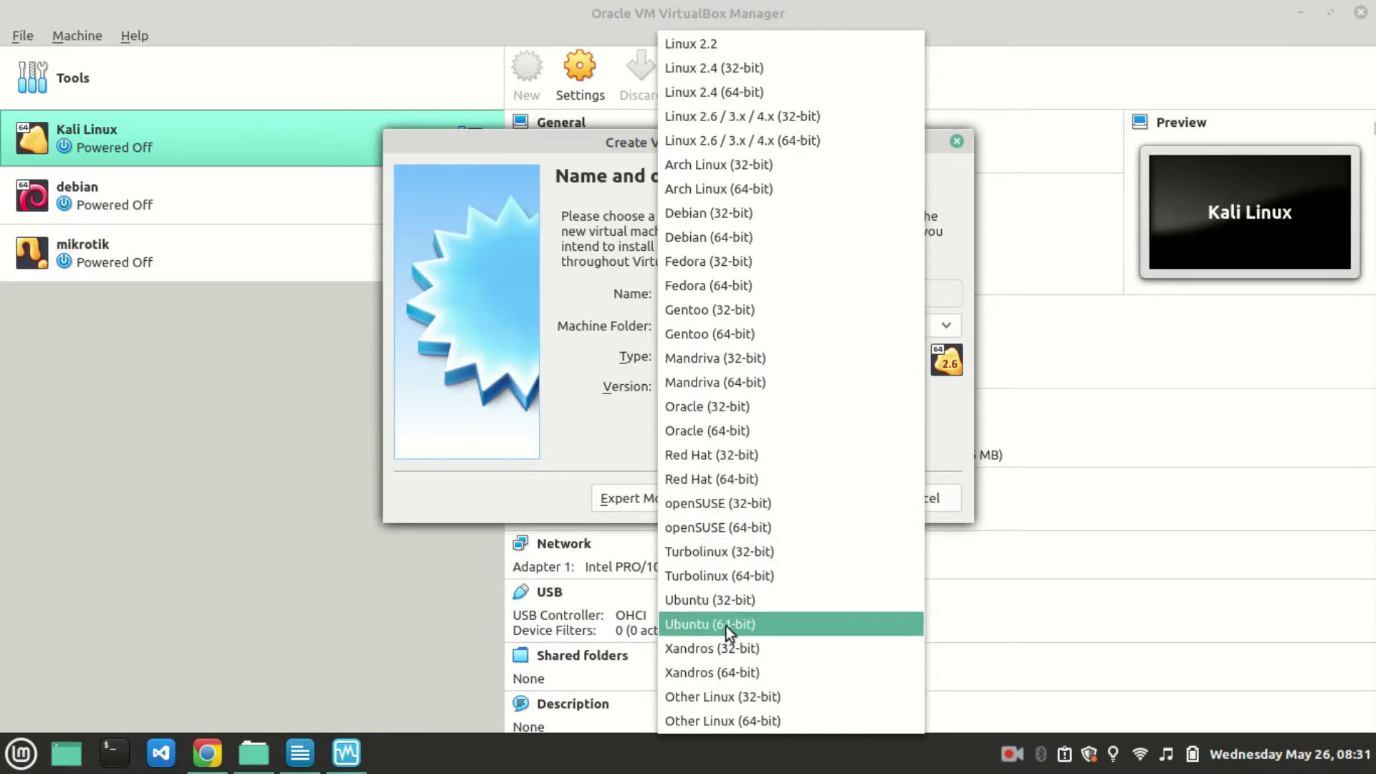
{"action": "left_click", "coordinate": [762, 722]}
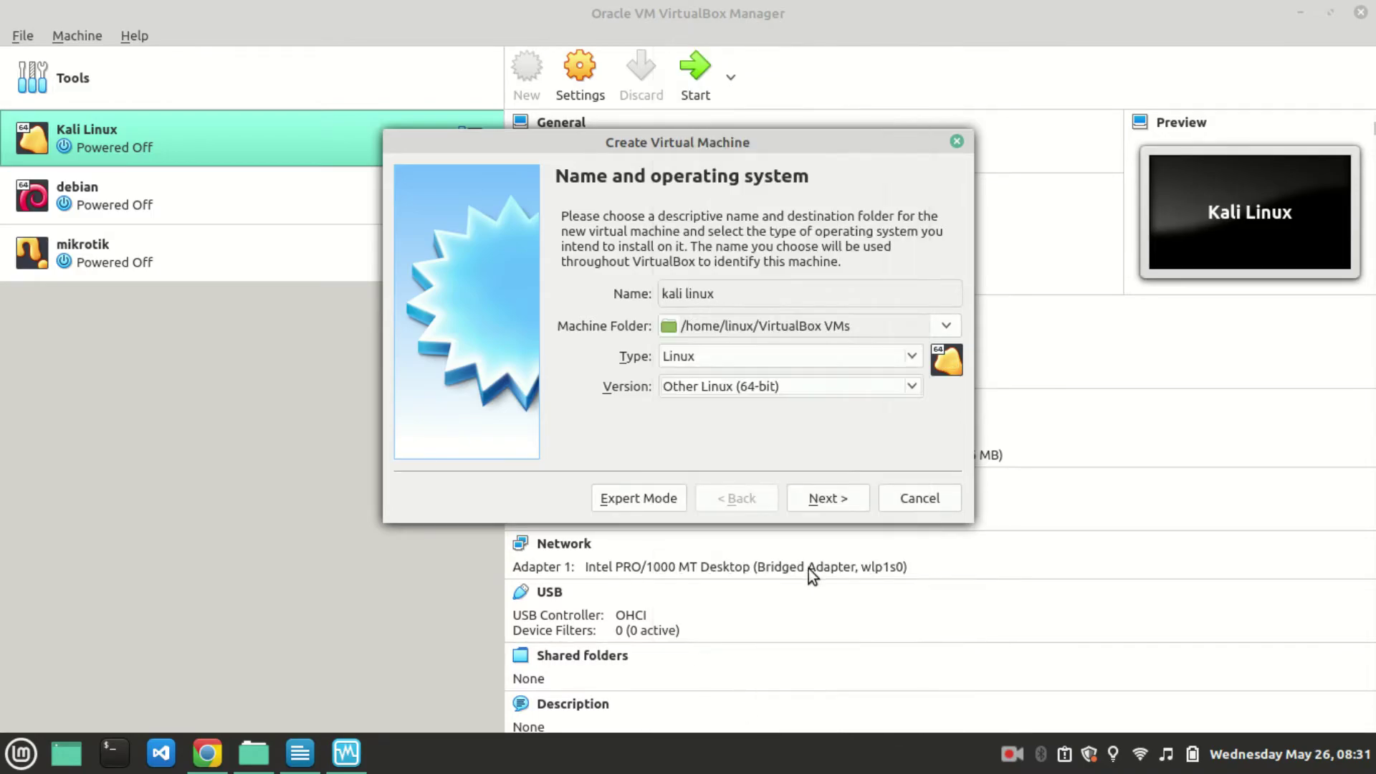
{"action": "left_click", "coordinate": [772, 389]}
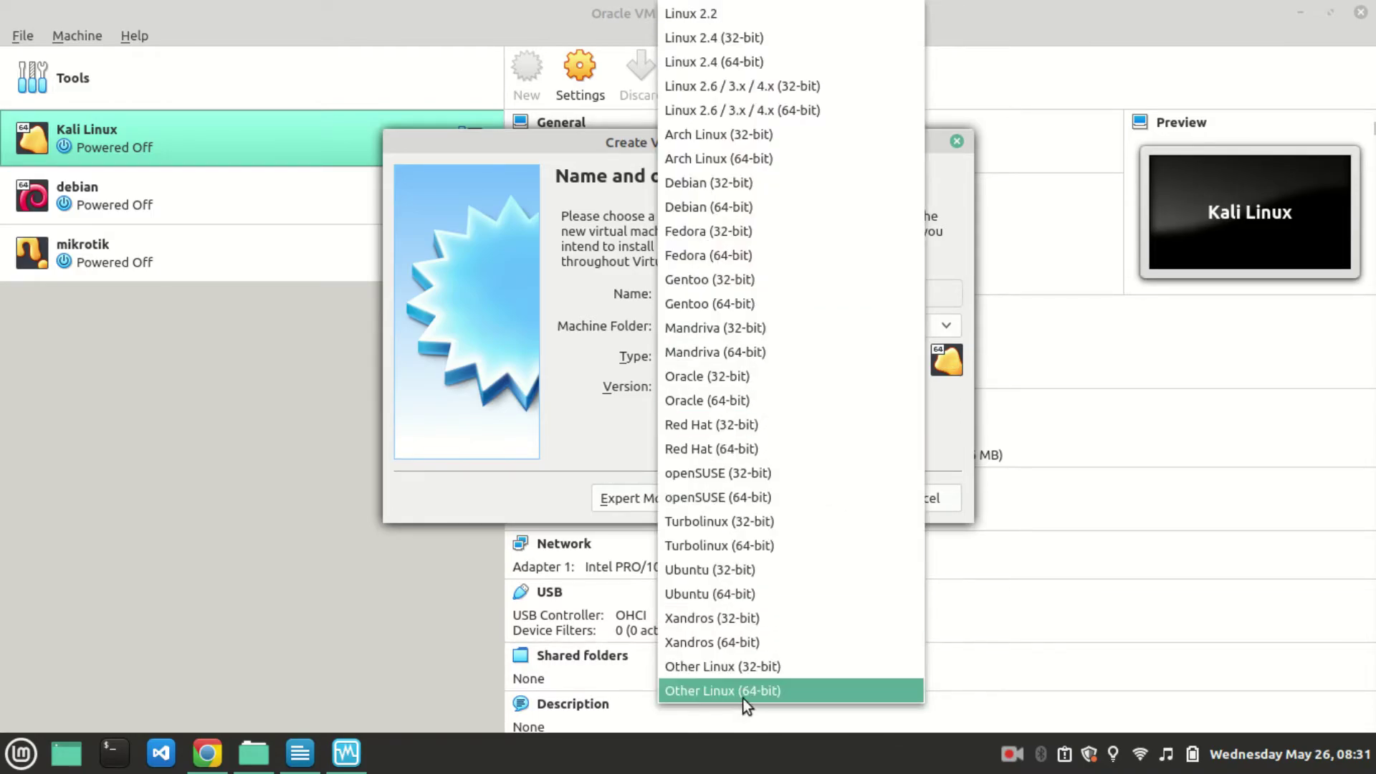
{"action": "left_click", "coordinate": [742, 692]}
{"action": "left_click", "coordinate": [801, 500]}
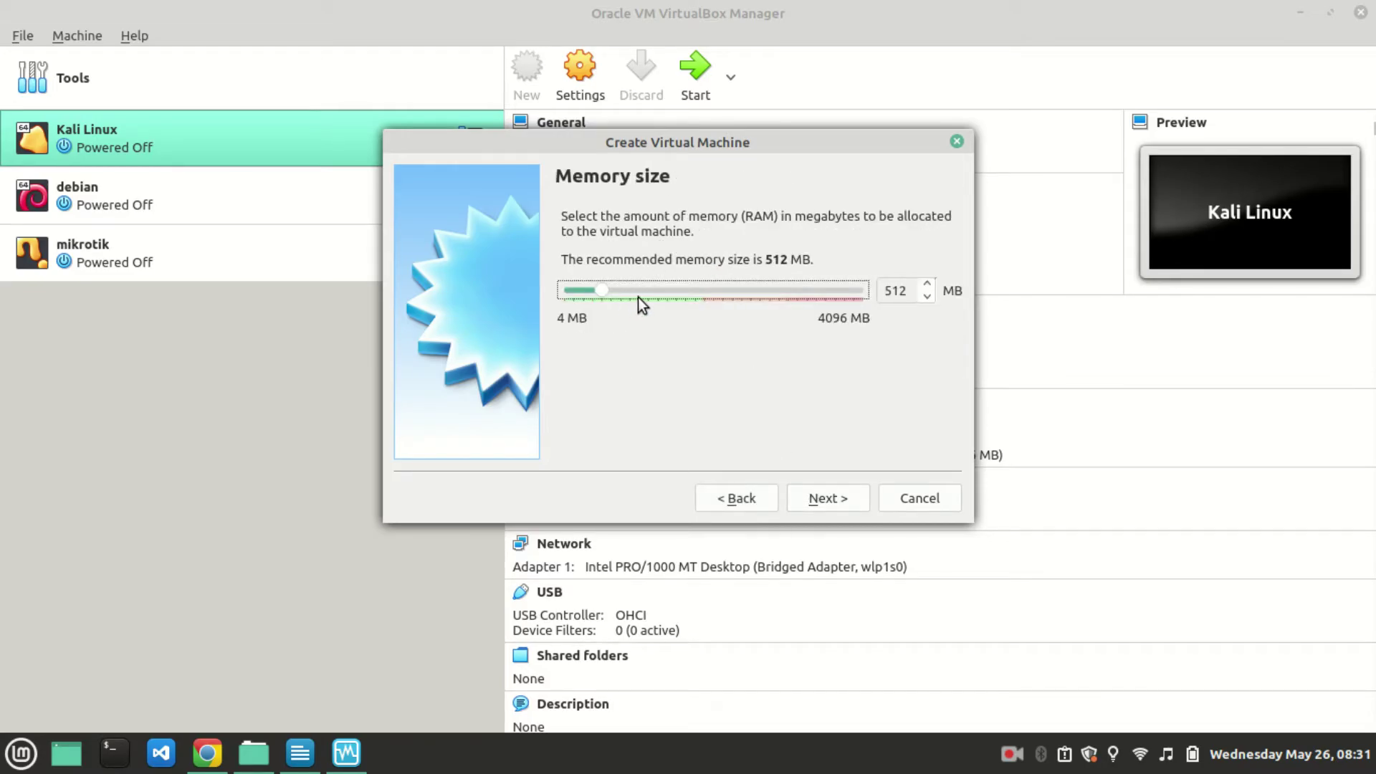
Accept 512 MB memory, create a dynamically allocated 8,00 GB VDI disk, then select kali linux.
{"action": "left_click", "coordinate": [833, 487]}
{"action": "left_click", "coordinate": [833, 488]}
{"action": "left_click", "coordinate": [832, 491]}
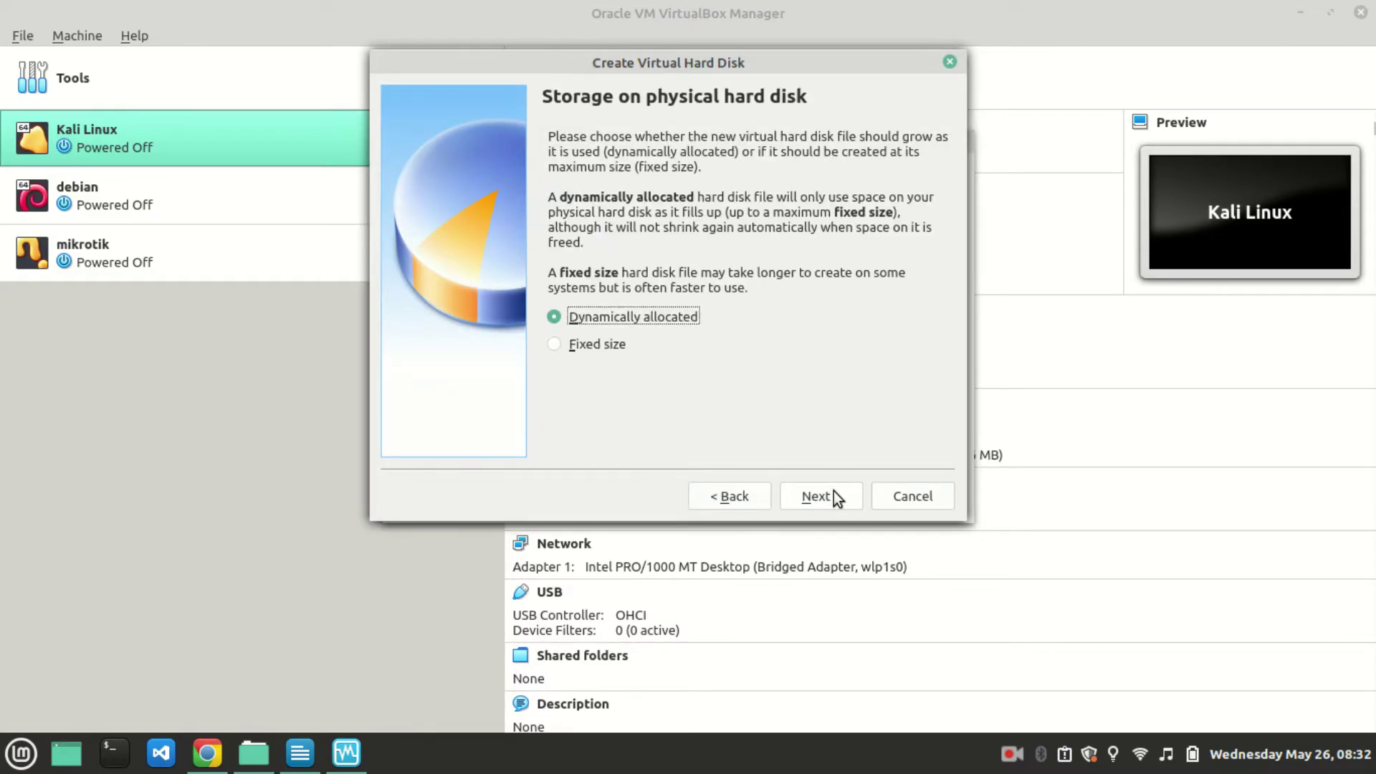
{"action": "left_click", "coordinate": [833, 491]}
{"action": "left_click", "coordinate": [832, 494]}
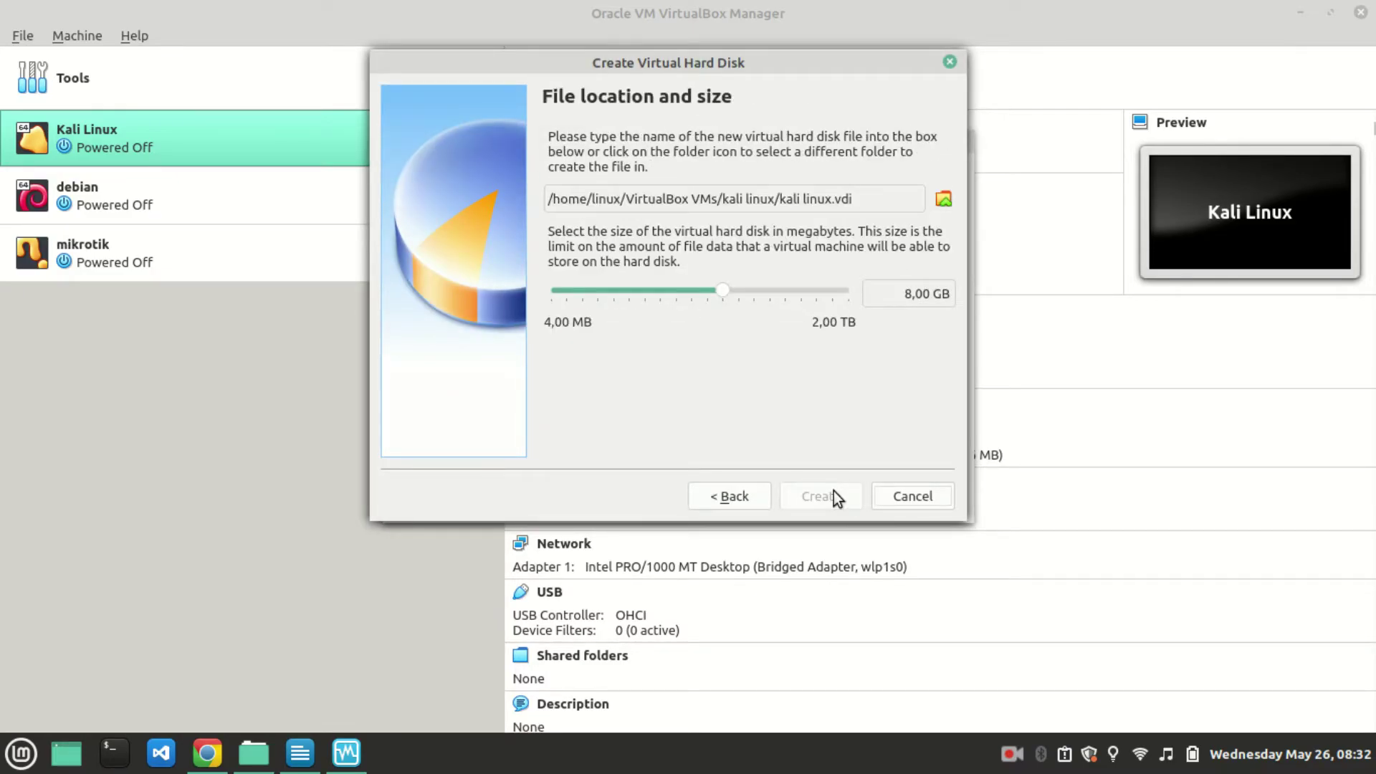
{"action": "left_click", "coordinate": [107, 314]}
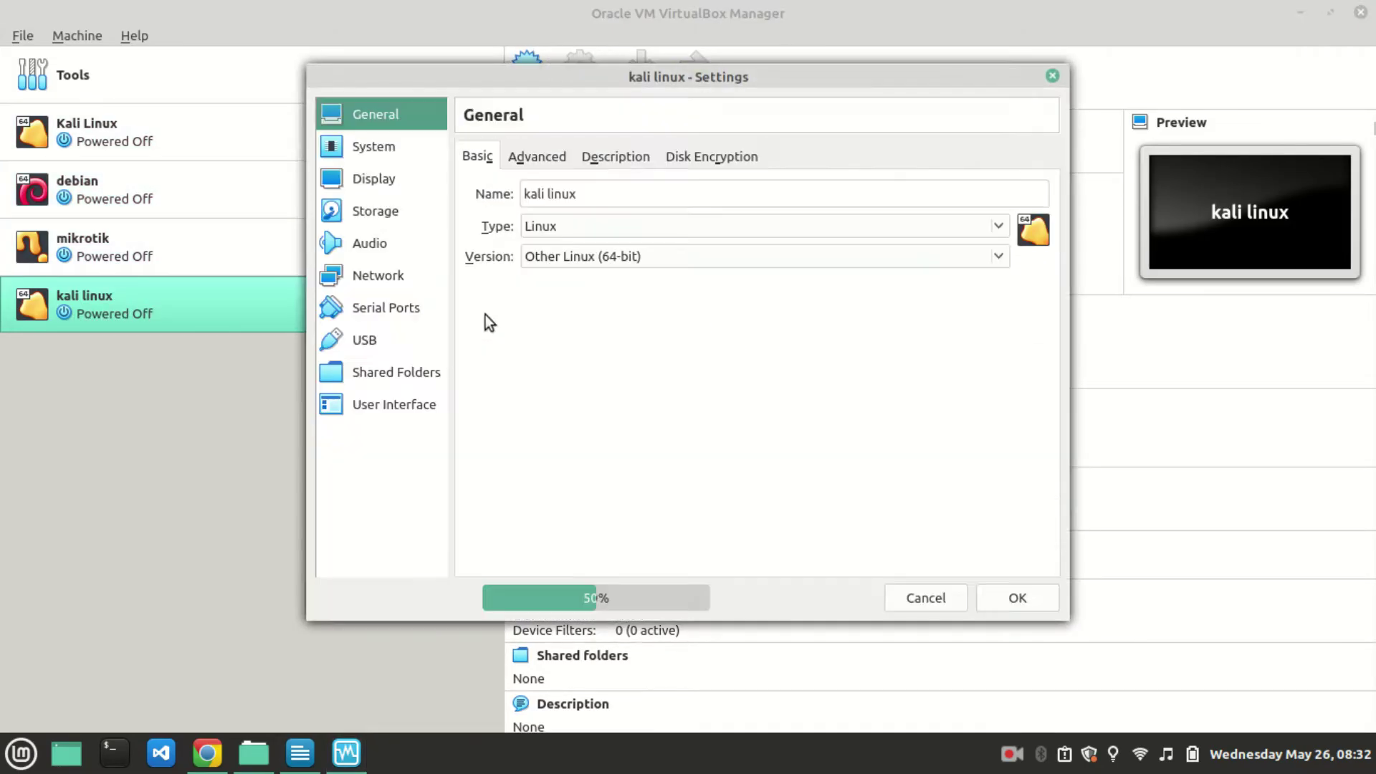
Load kali-linux-2021.1-installer-amd64.iso into the empty optical drive under Storage, then close Settings.
{"action": "left_click", "coordinate": [392, 209]}
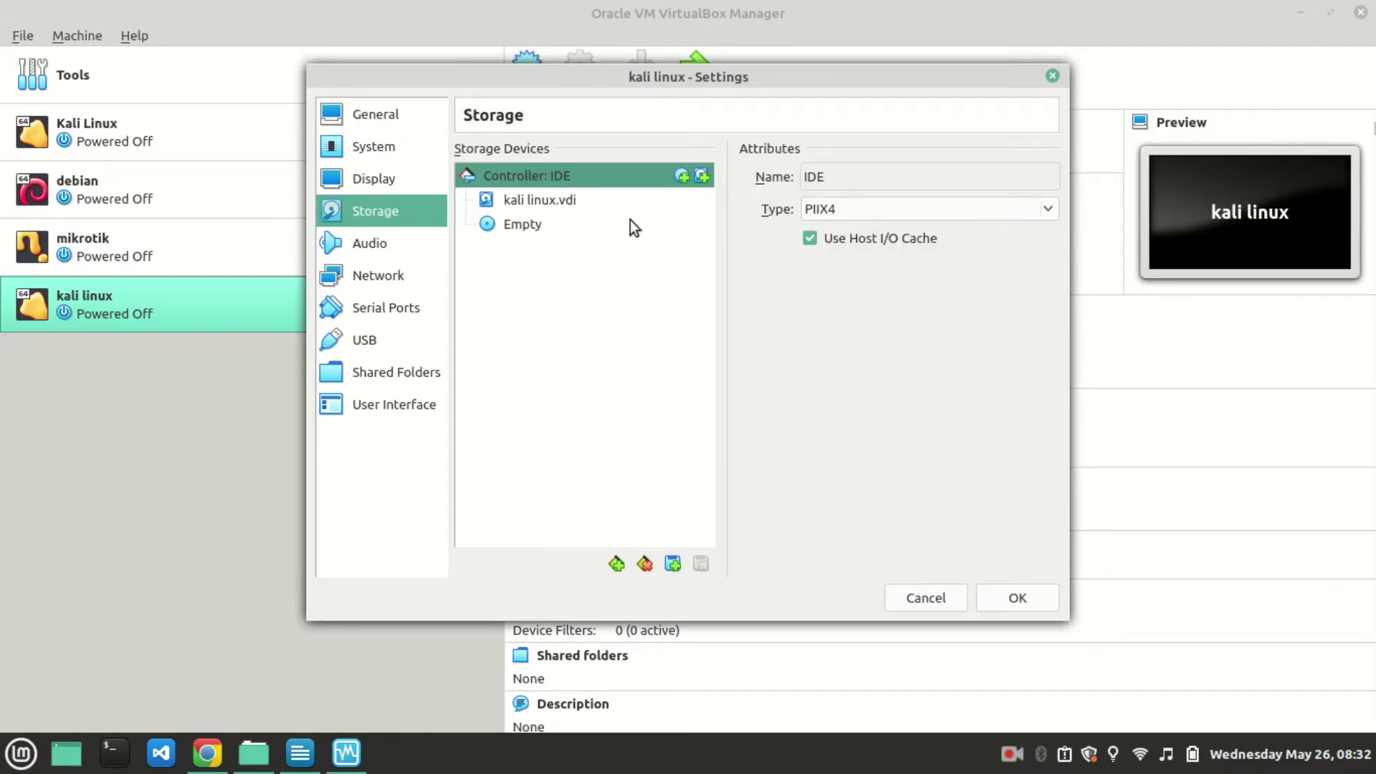
{"action": "mouse_move", "coordinate": [535, 226]}
{"action": "left_mouse_down"}
{"action": "mouse_move", "coordinate": [703, 224]}
{"action": "mouse_move", "coordinate": [651, 238]}
{"action": "mouse_move", "coordinate": [521, 242]}
{"action": "mouse_move", "coordinate": [520, 230]}
{"action": "left_mouse_up"}
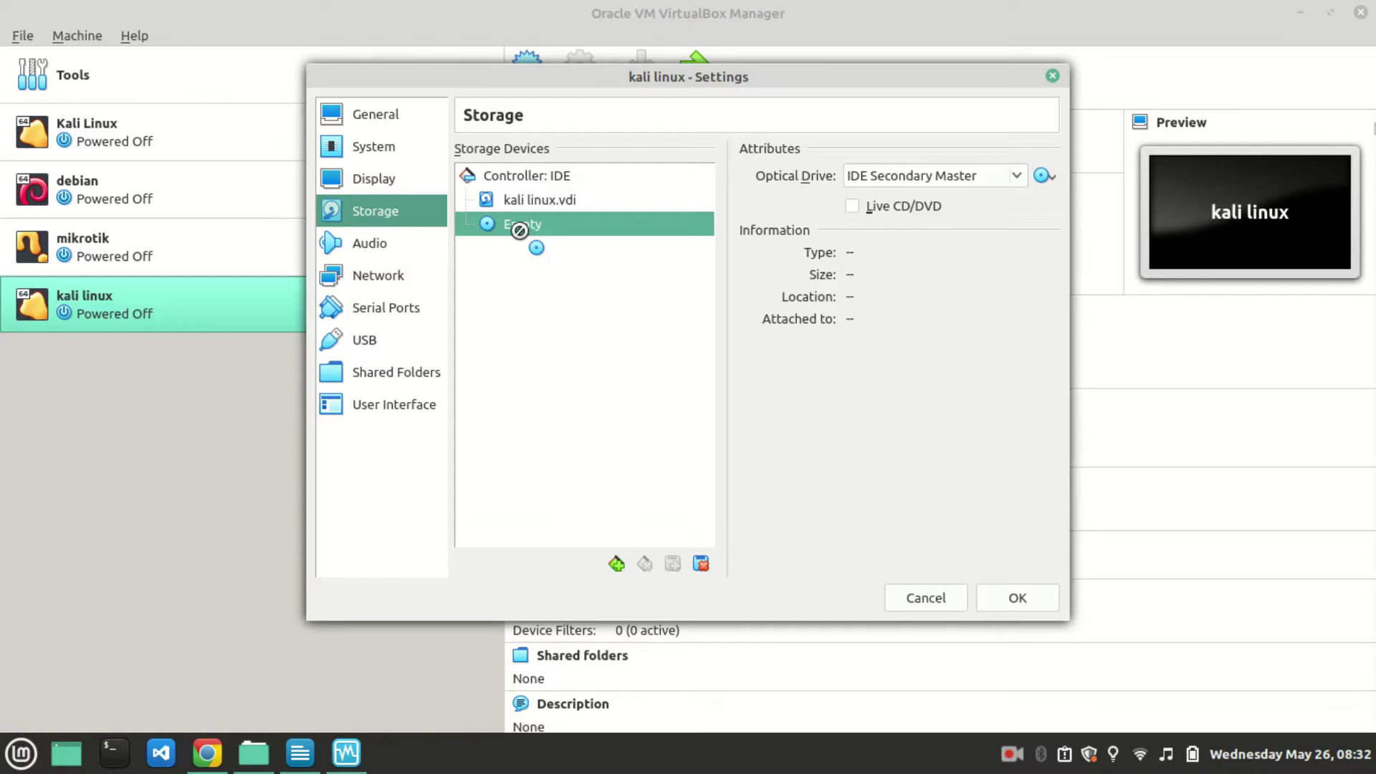
{"action": "left_click_drag", "start_coordinate": [519, 230], "coordinate": [1041, 178]}
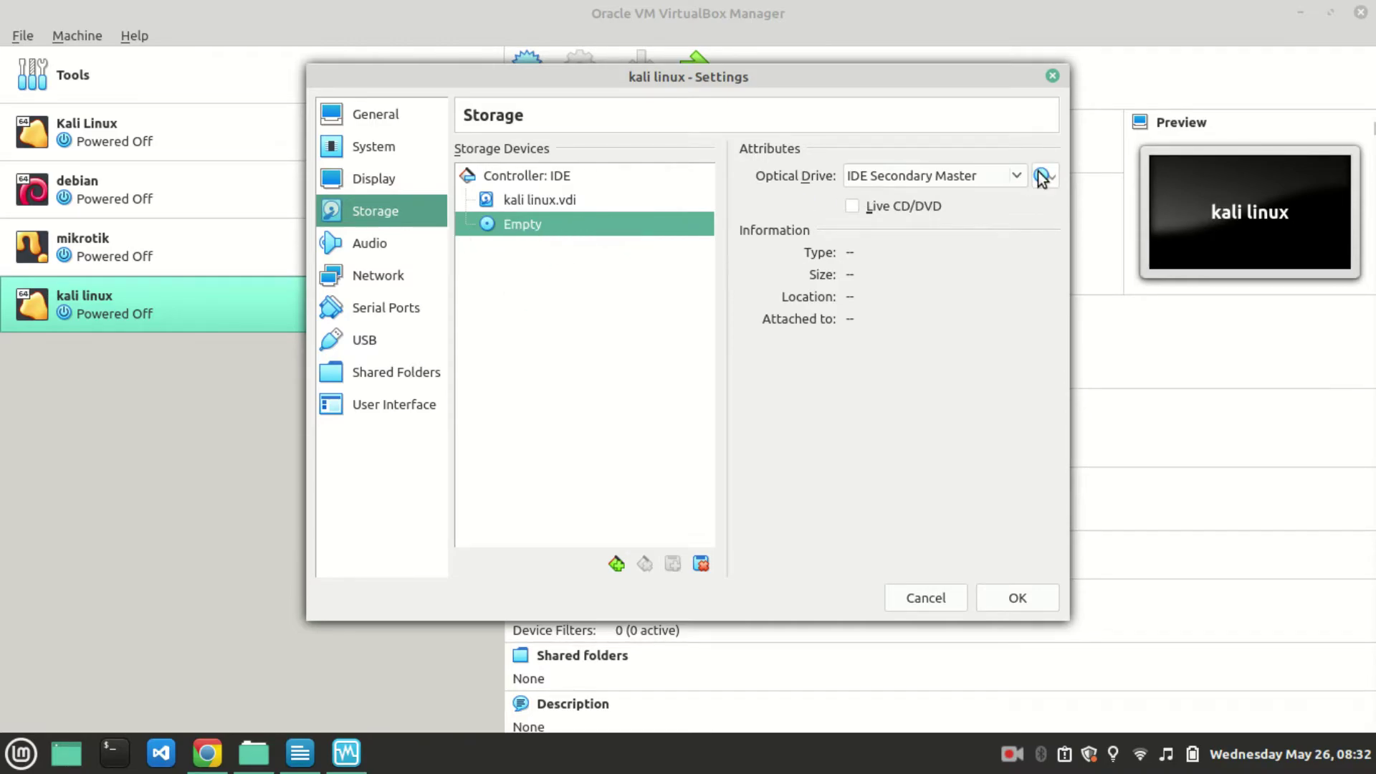
{"action": "left_click", "coordinate": [1041, 176]}
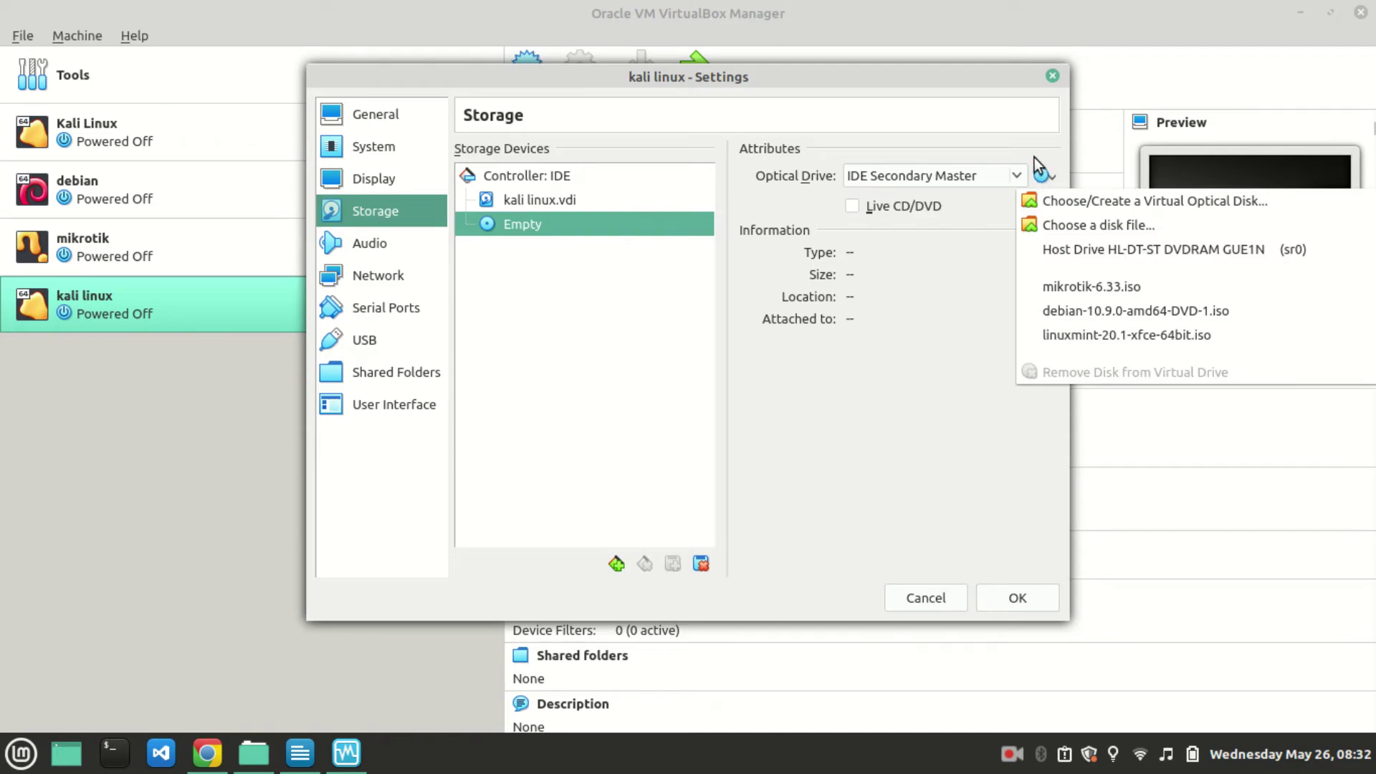
{"action": "left_click", "coordinate": [1091, 226]}
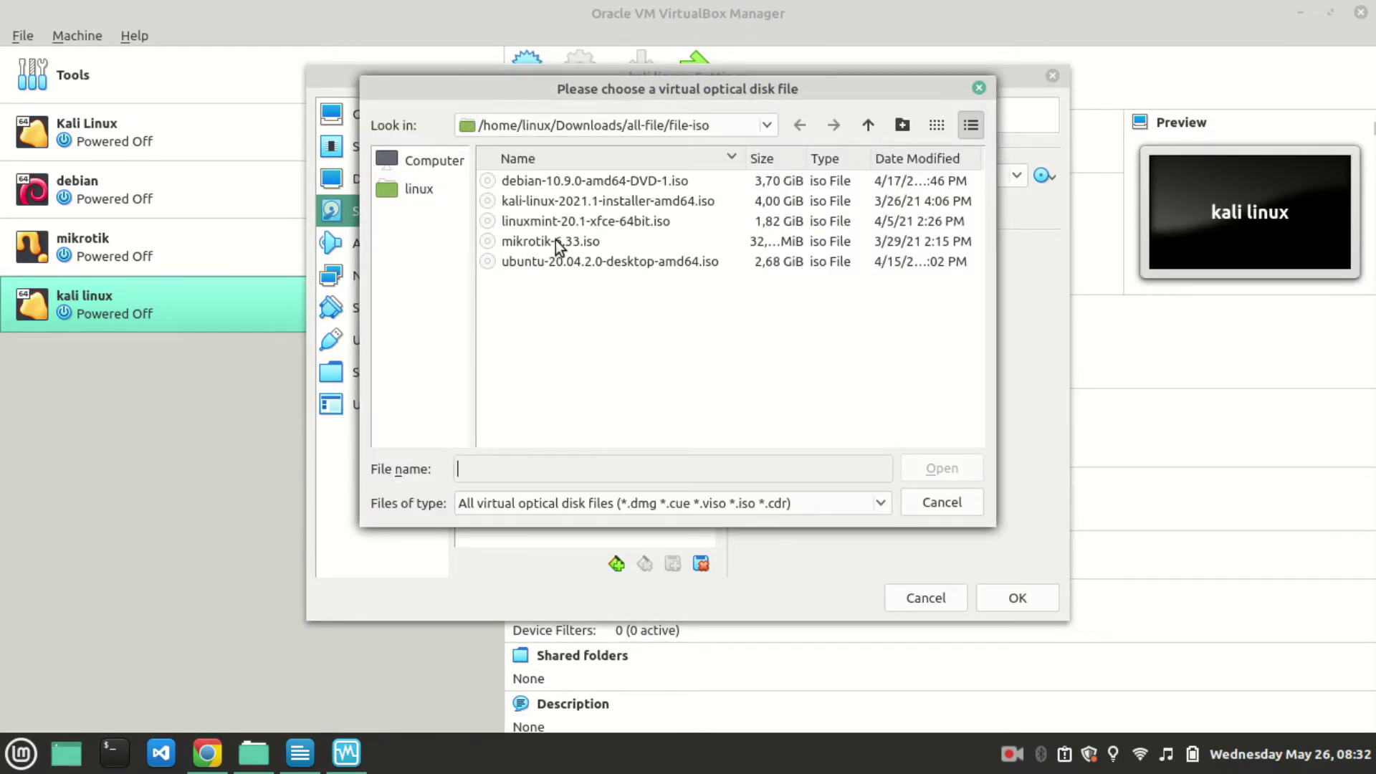
{"action": "left_click", "coordinate": [533, 196]}
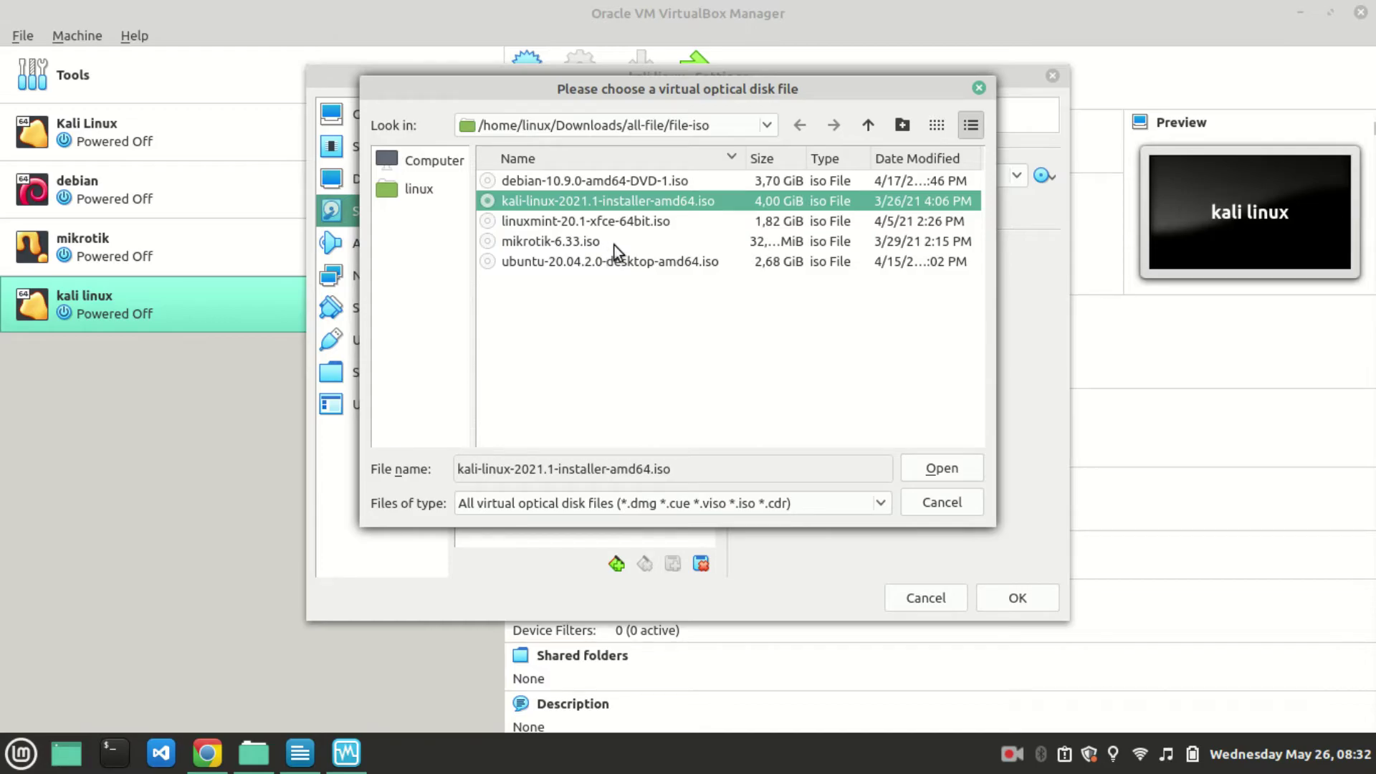
{"action": "left_click", "coordinate": [941, 469]}
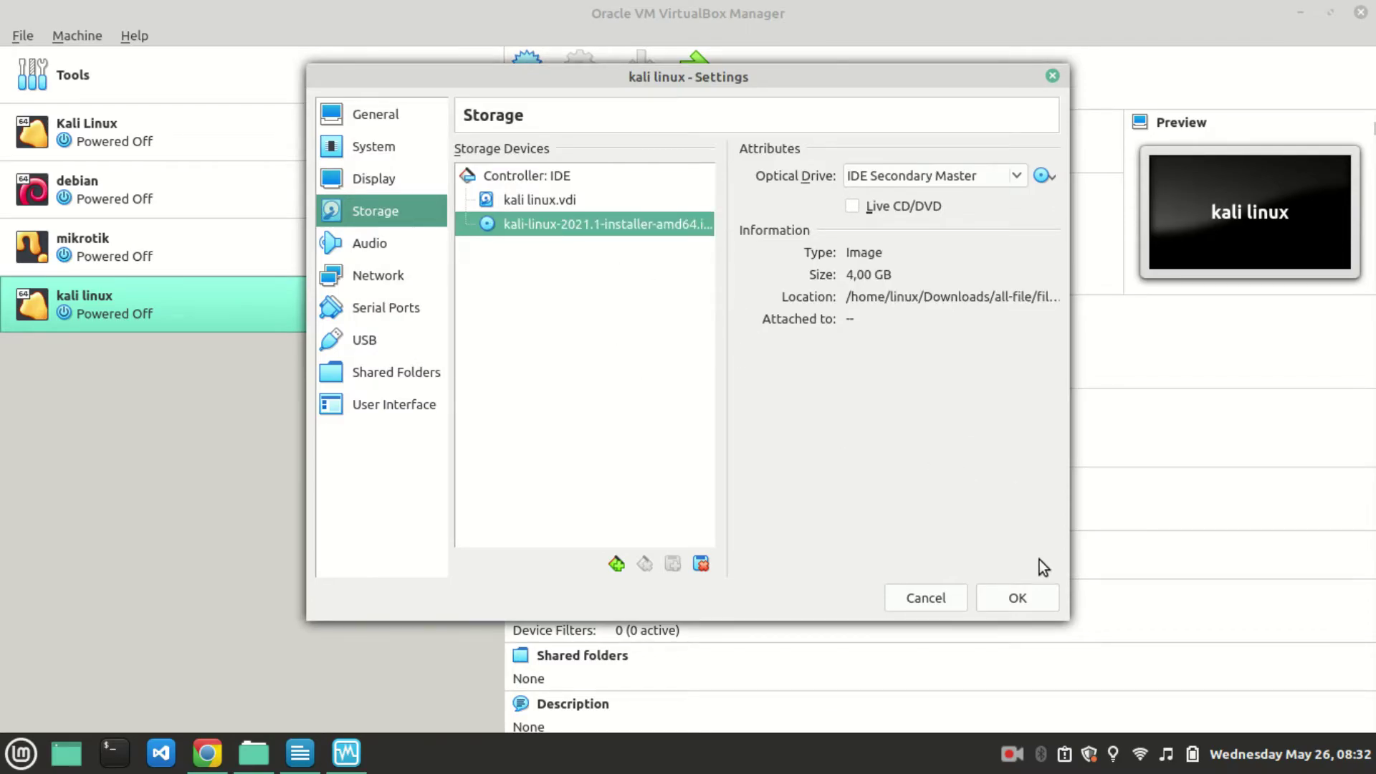
{"action": "left_click", "coordinate": [1044, 75]}
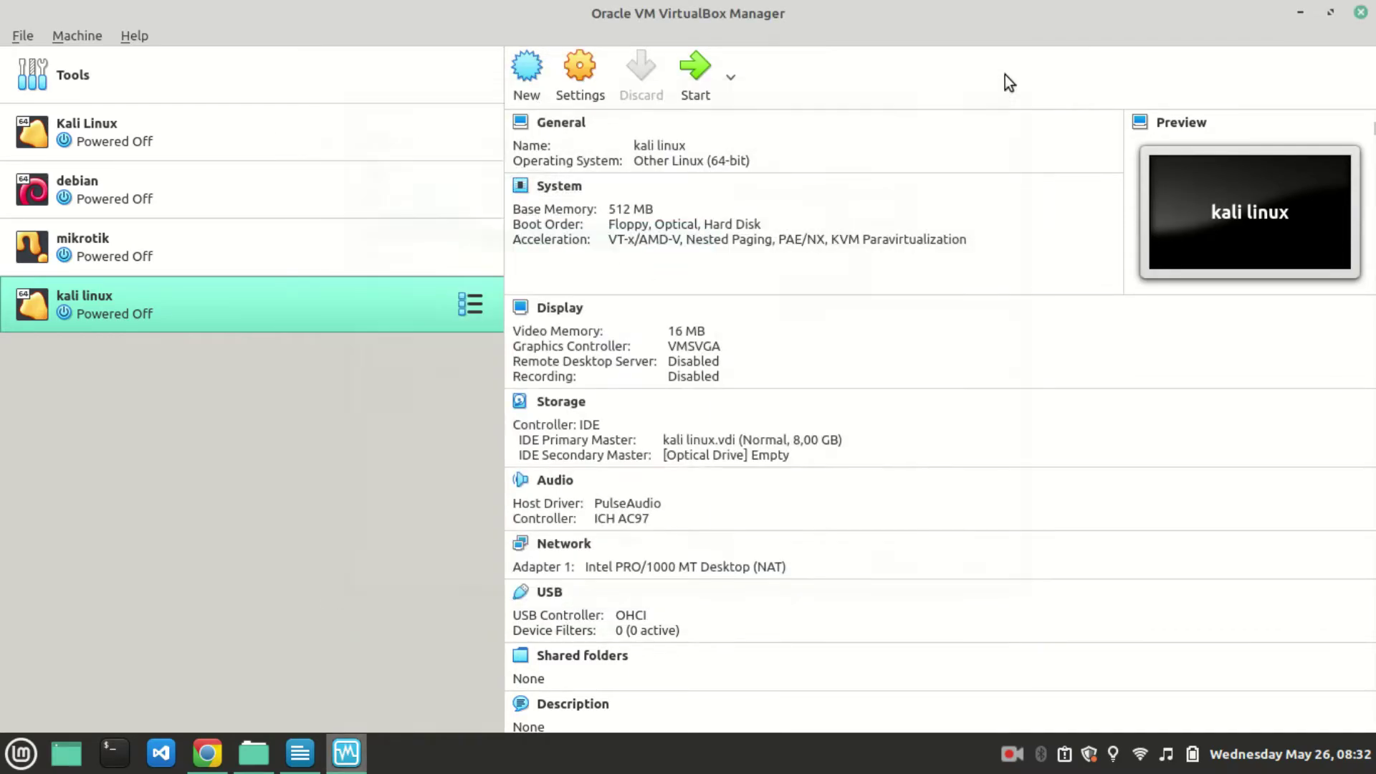
Start the existing Kali Linux VM and dismiss the keyboard auto-capture notice.
{"action": "left_click", "coordinate": [141, 135]}
{"action": "left_click", "coordinate": [696, 72]}
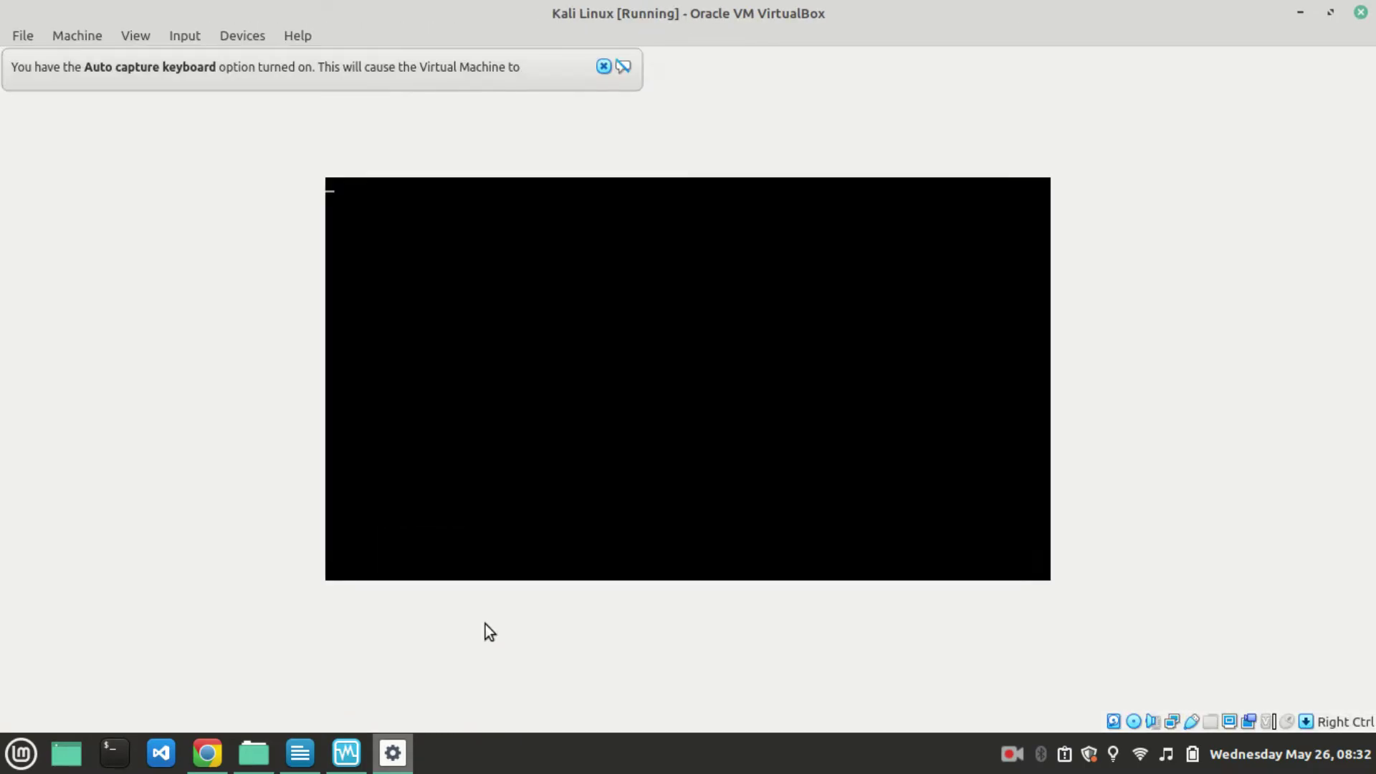
{"action": "left_click", "coordinate": [604, 63]}
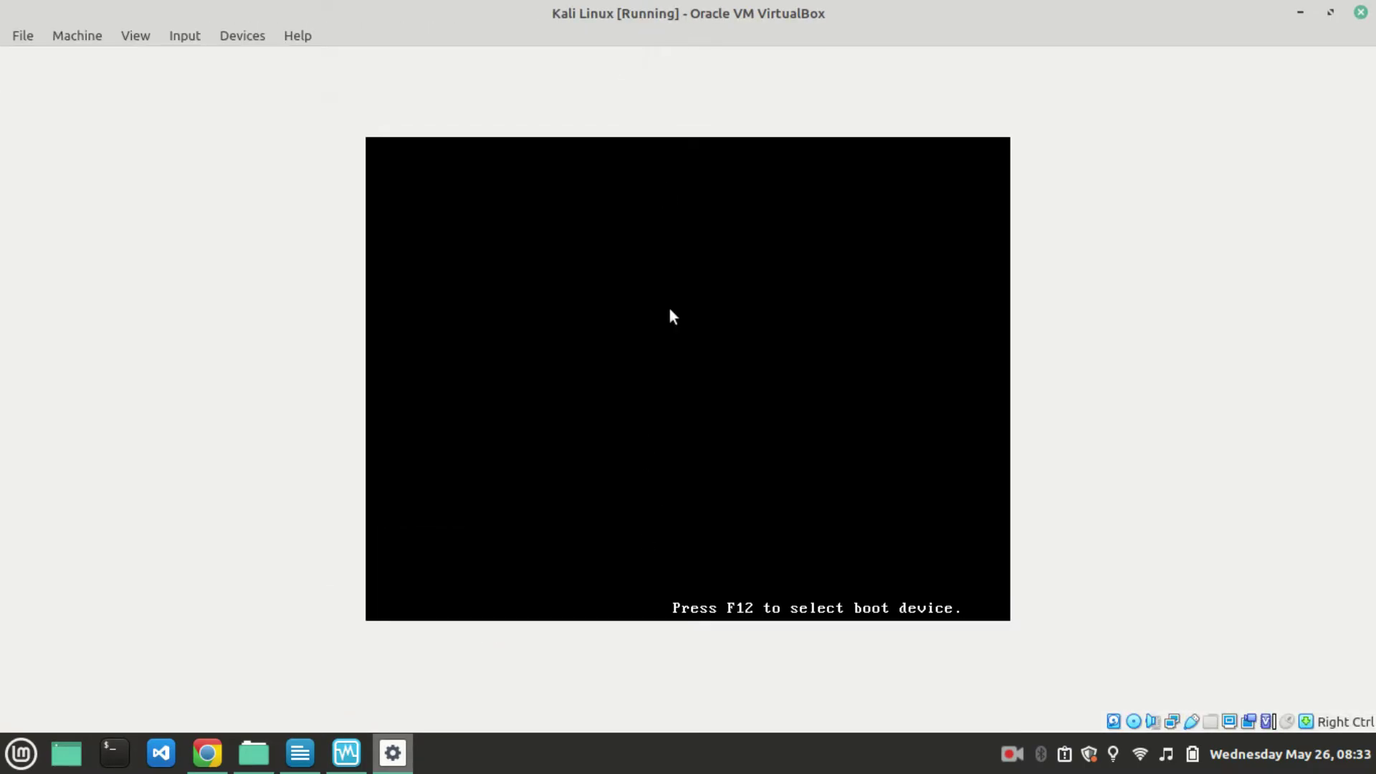
Boot the default Kali GNU/Linux GRUB entry and close the mouse integration notice.
{"action": "mouse_move", "coordinate": [298, 767]}
{"action": "left_click", "coordinate": [207, 753]}
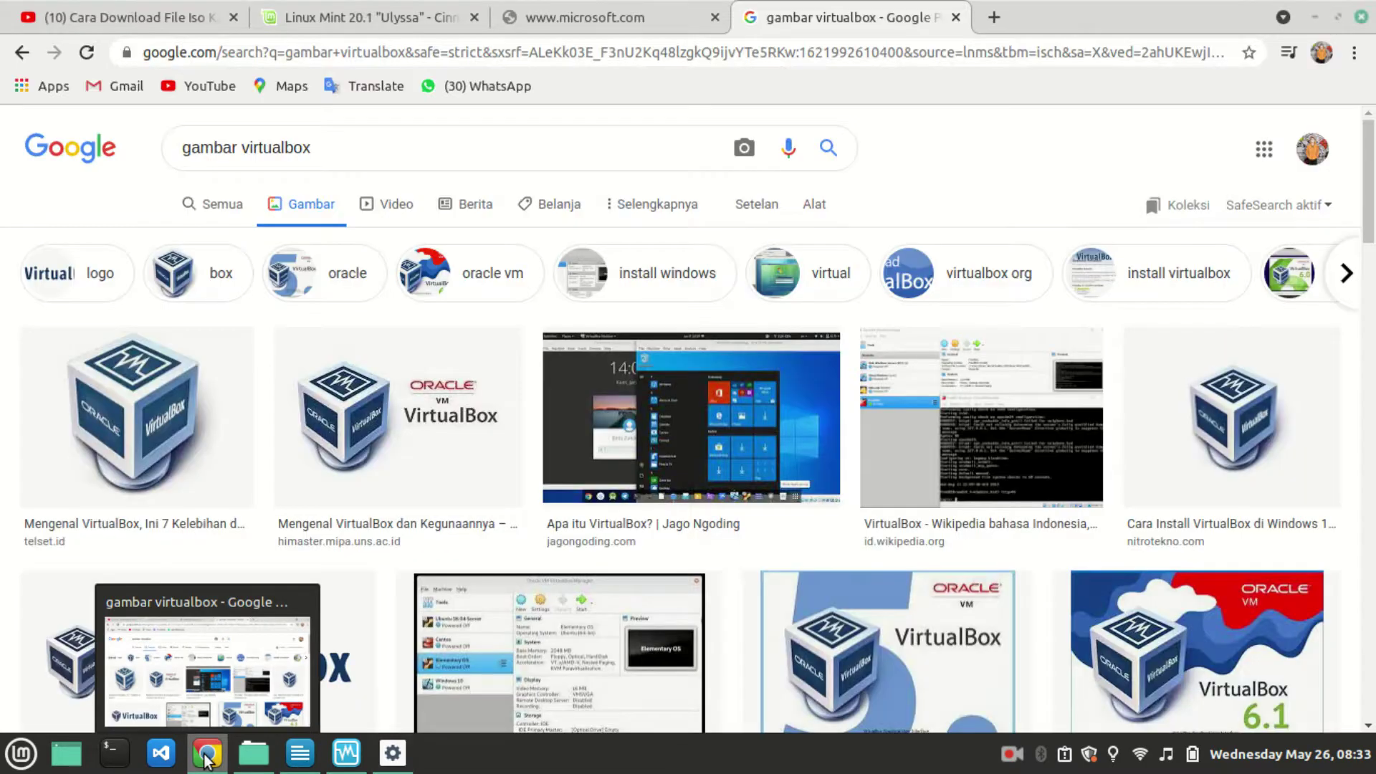
{"action": "left_click", "coordinate": [385, 762]}
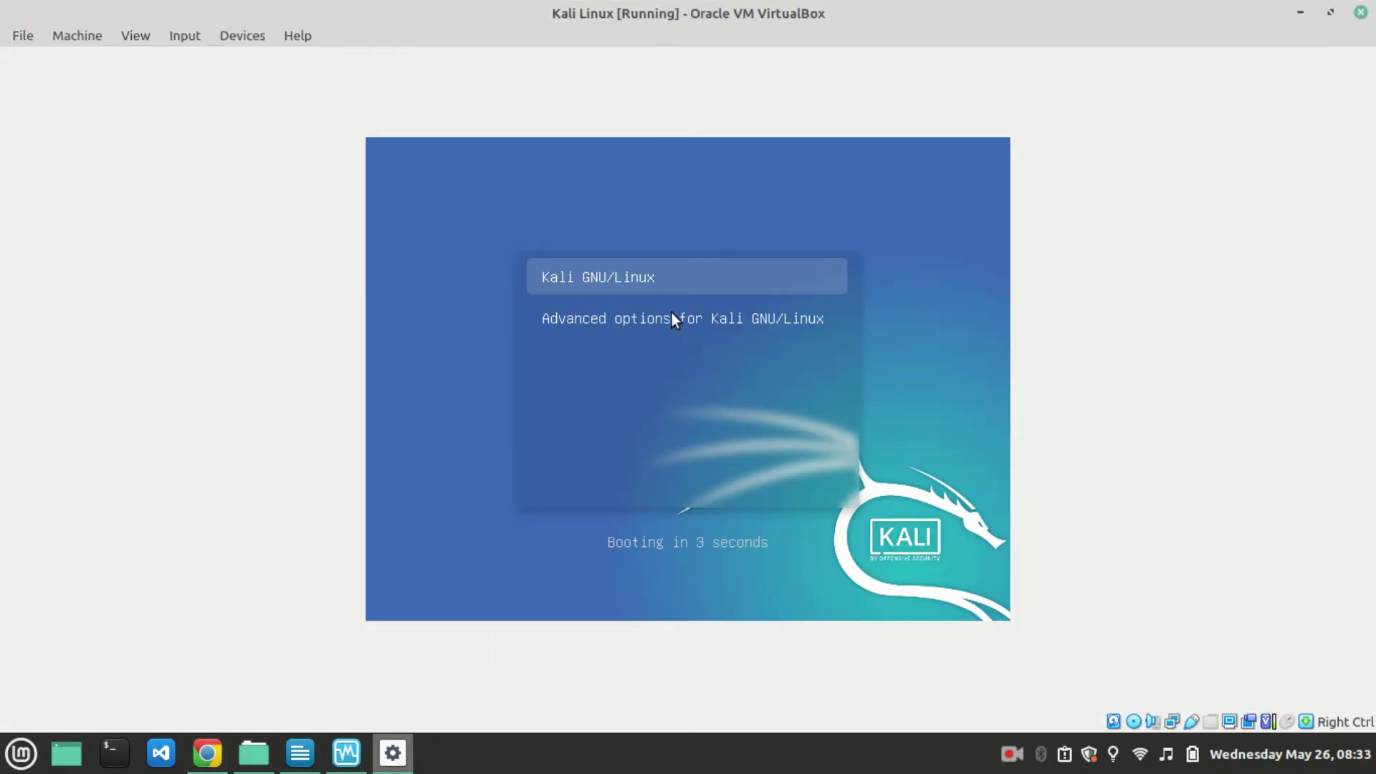
{"action": "key", "text": "Return"}
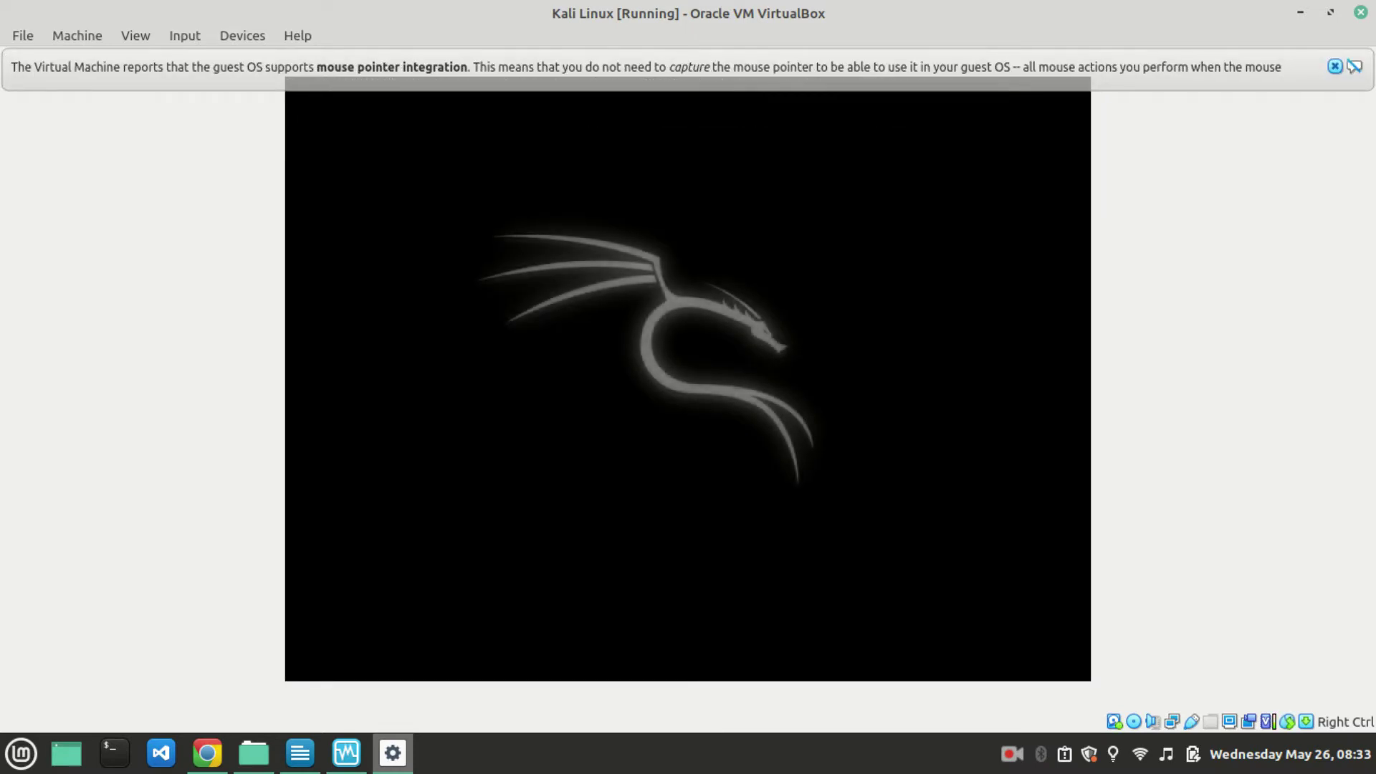
{"action": "left_click", "coordinate": [1334, 66]}
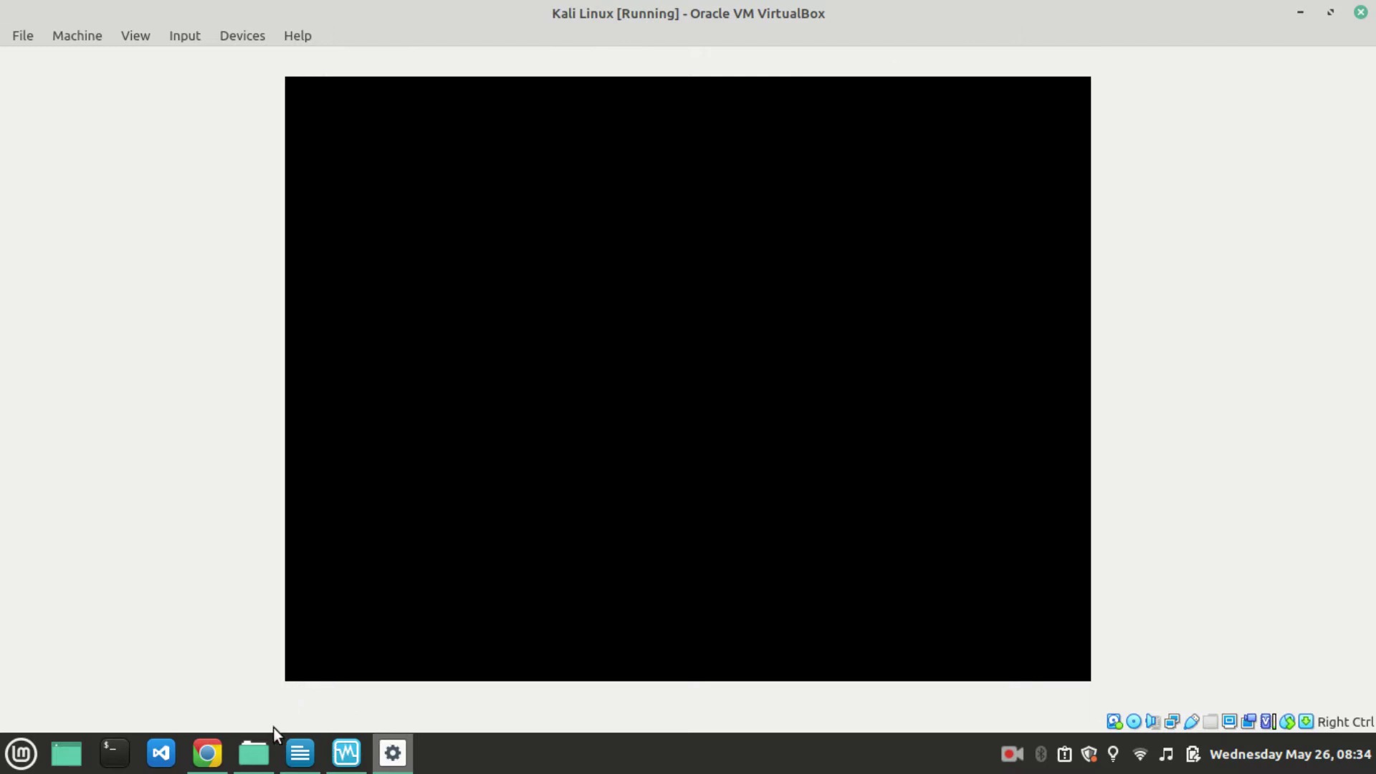
Read the viewer's comment mentioning 'virtual box' on the YouTube tab in Chrome.
{"action": "left_click", "coordinate": [204, 762]}
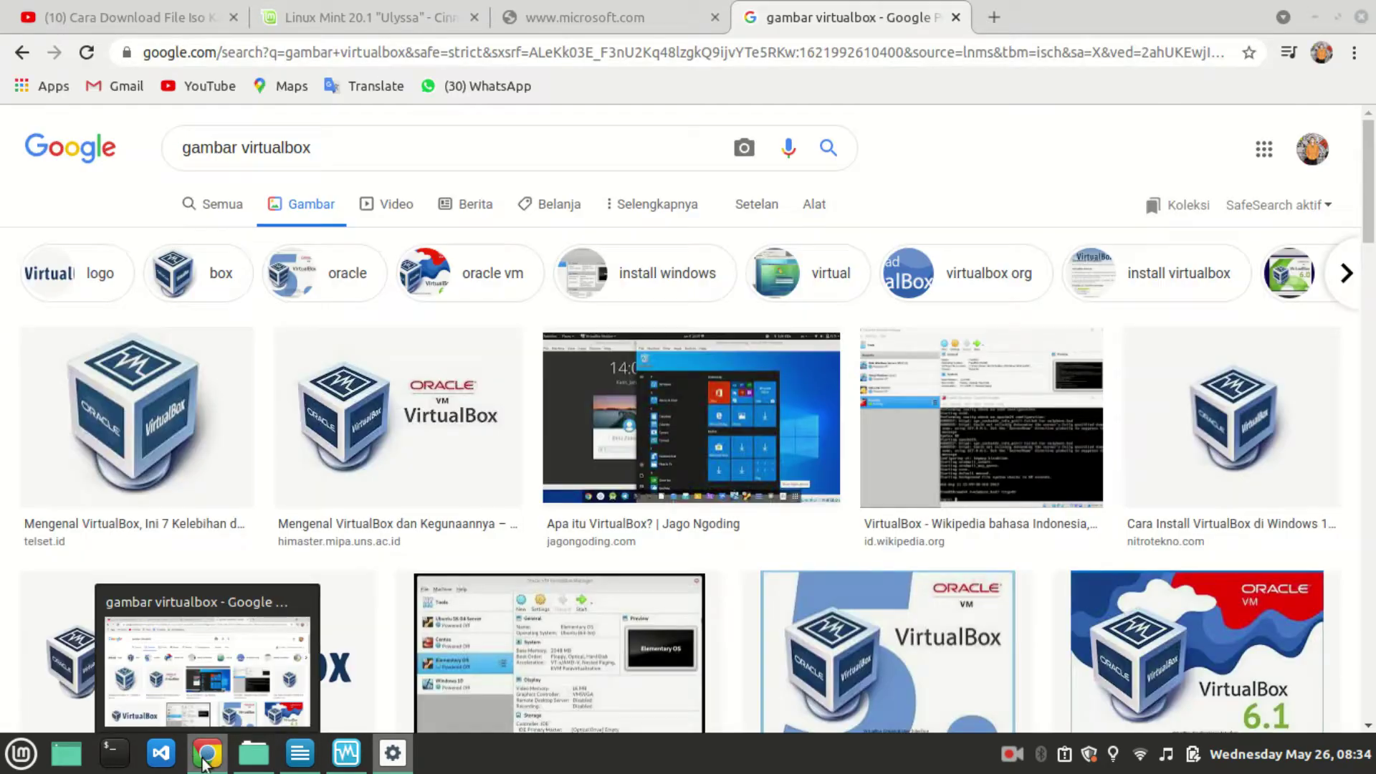
{"action": "left_click", "coordinate": [151, 16]}
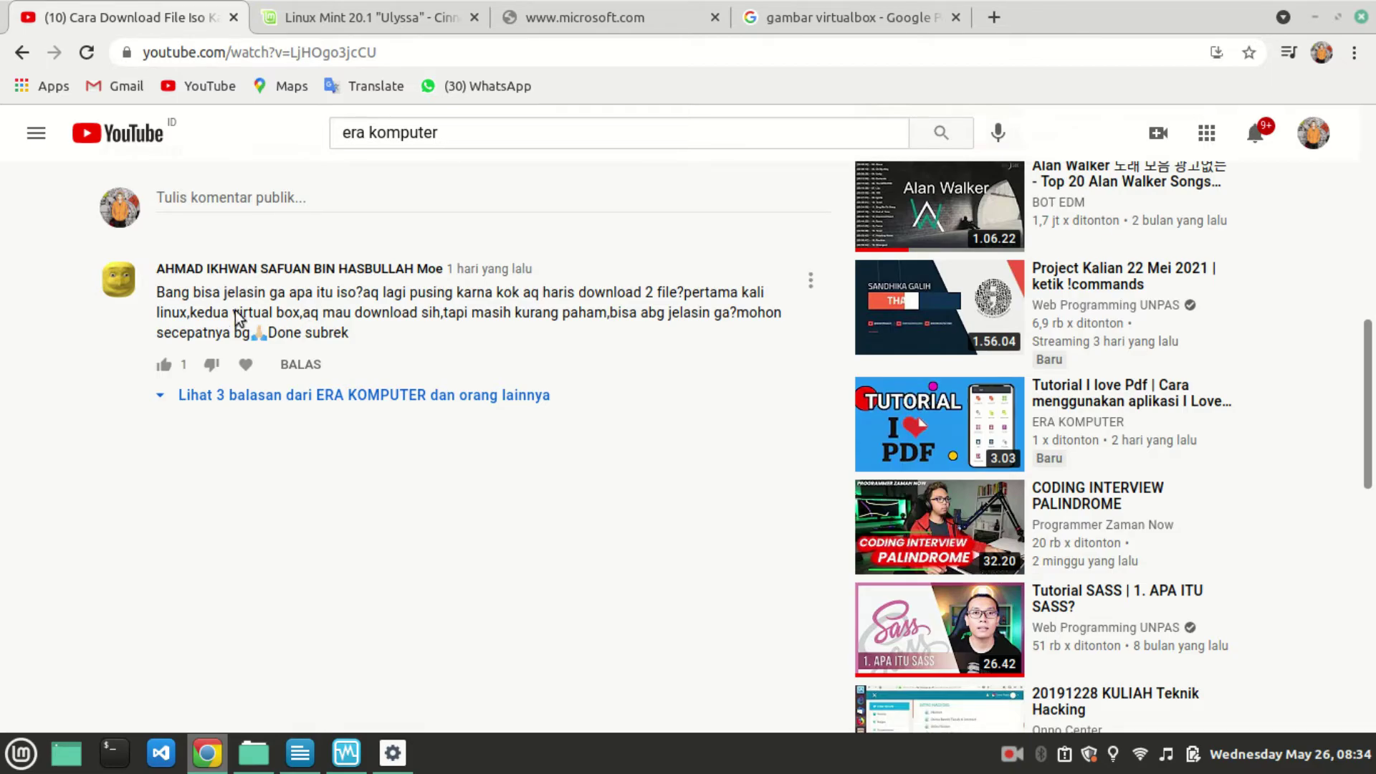
{"action": "left_click_drag", "start_coordinate": [228, 307], "coordinate": [312, 310]}
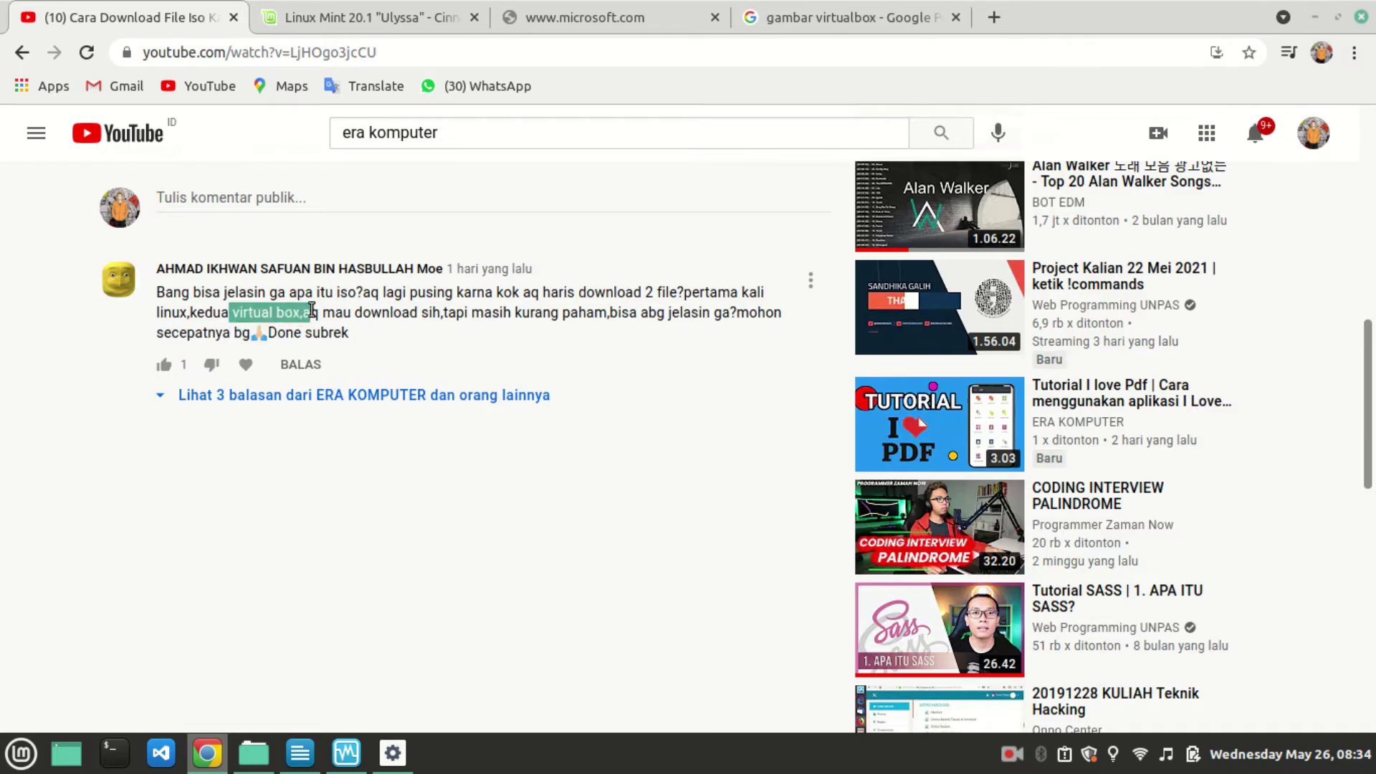
{"action": "left_click", "coordinate": [311, 309]}
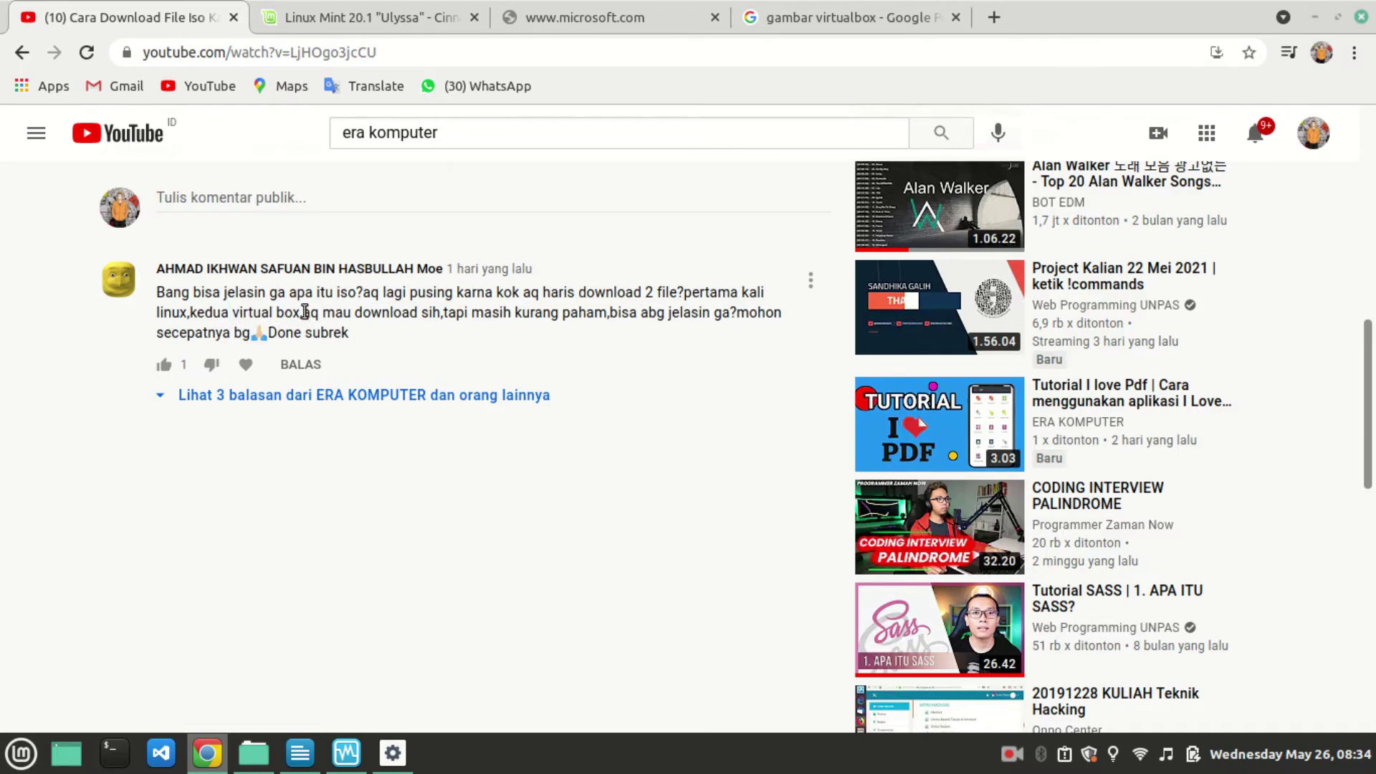
Minimize VirtualBox Manager, Chrome, the Kali VM, Writer and the file manager to show the desktop.
{"action": "left_click", "coordinate": [343, 761]}
{"action": "left_click", "coordinate": [1293, 9]}
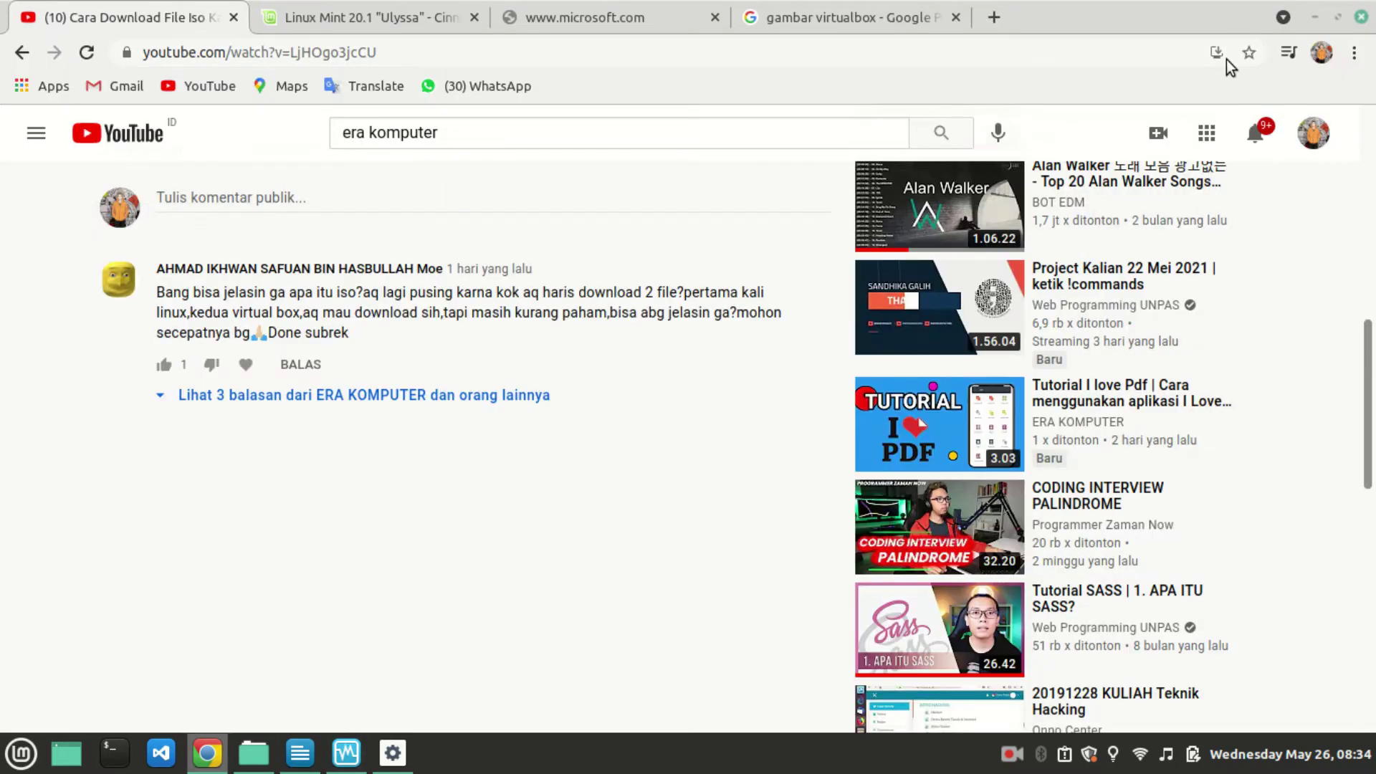
{"action": "left_click", "coordinate": [1308, 15]}
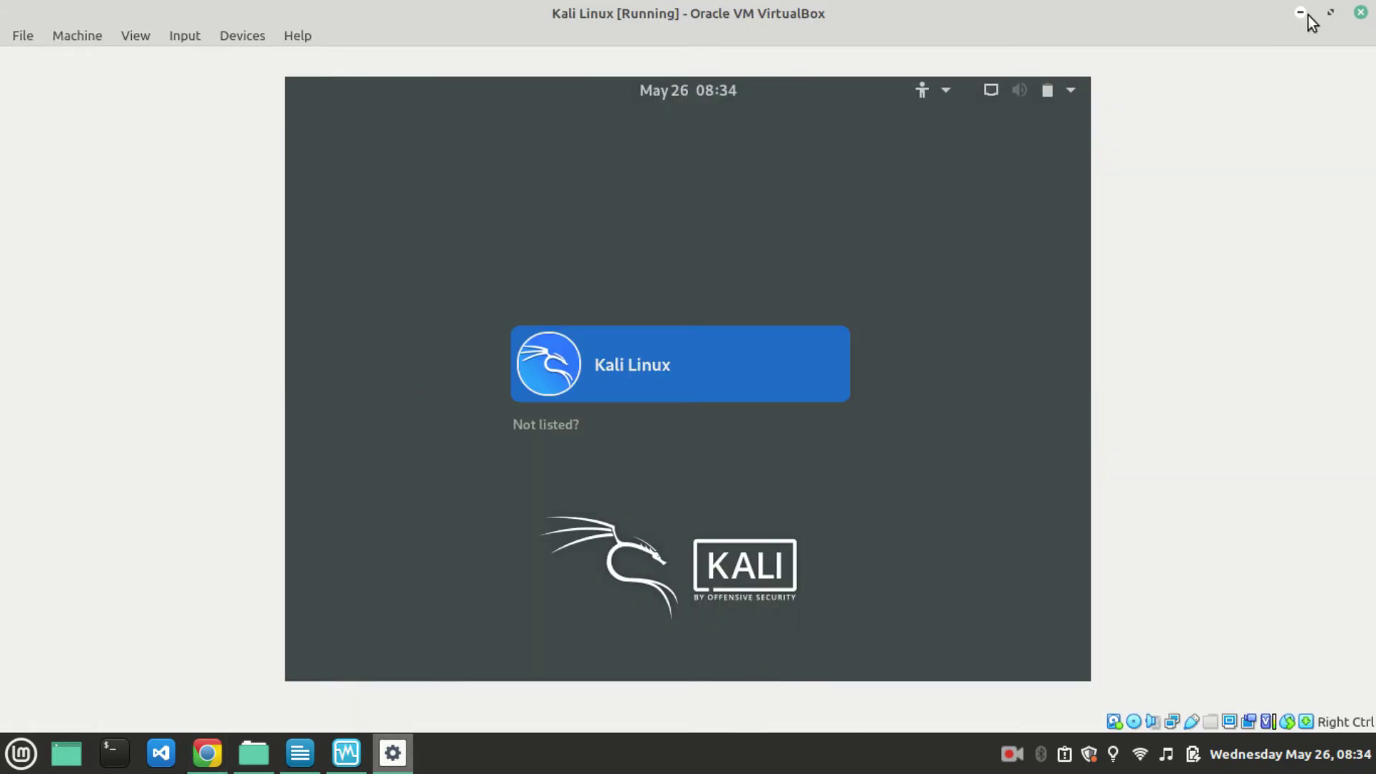
{"action": "left_click", "coordinate": [1308, 15]}
{"action": "left_click", "coordinate": [1307, 14]}
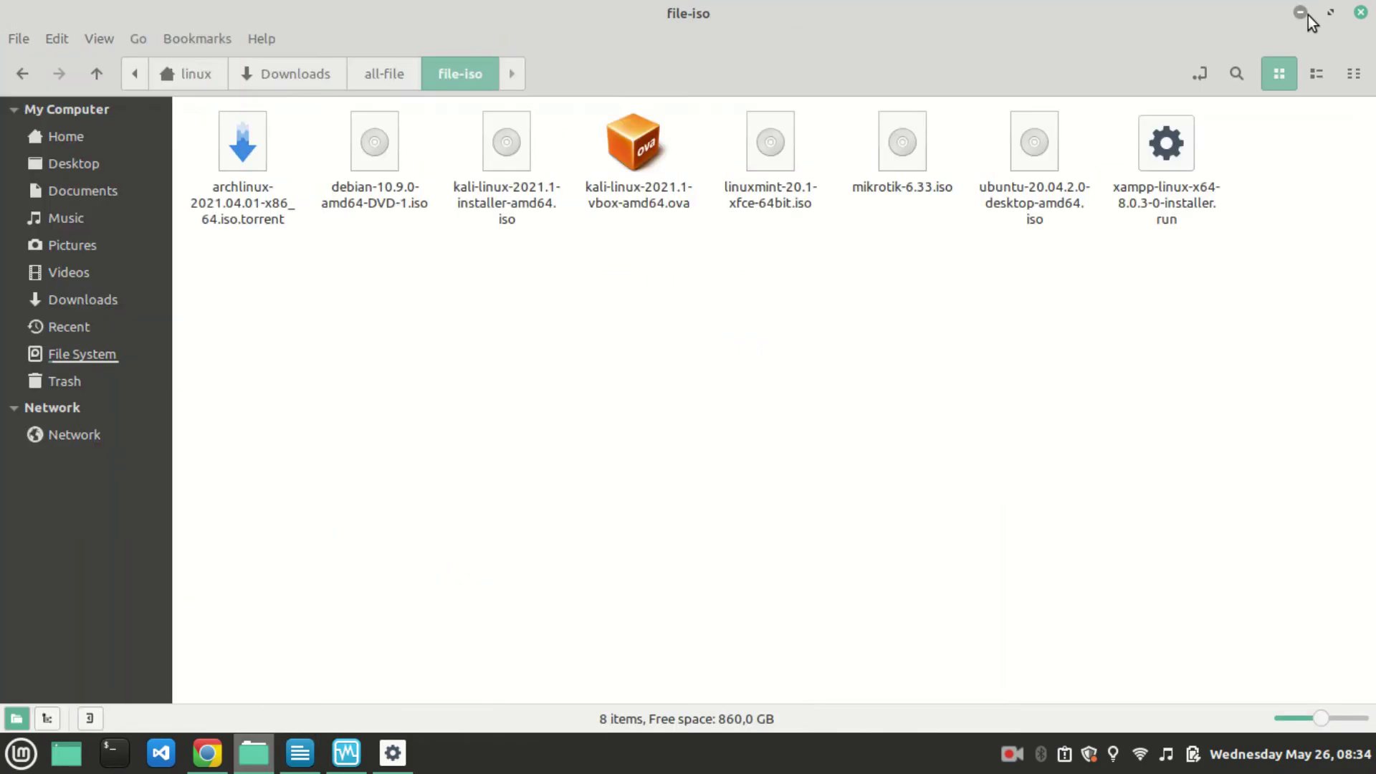
{"action": "left_click", "coordinate": [1307, 14]}
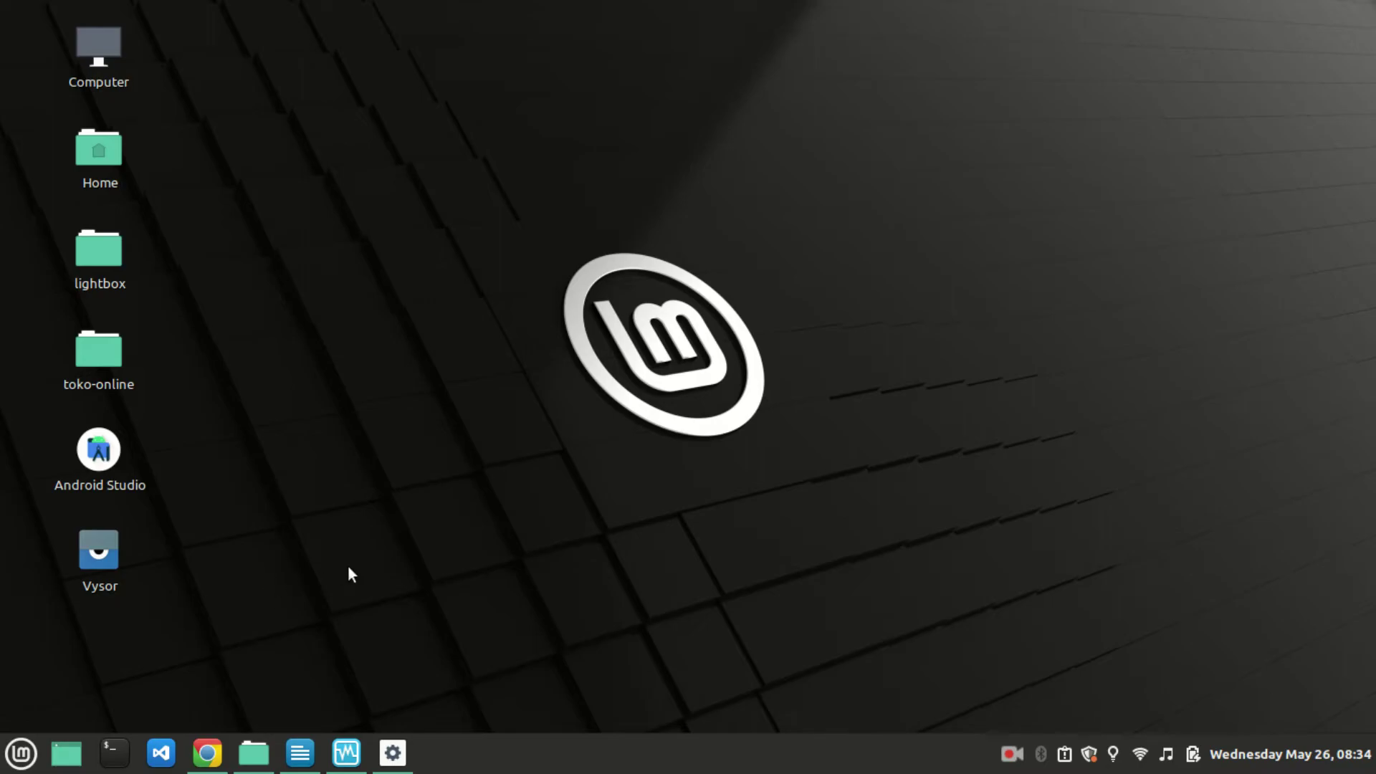
Choose the Kali Linux user in the VM, then bring VirtualBox Manager forward.
{"action": "left_click", "coordinate": [392, 752]}
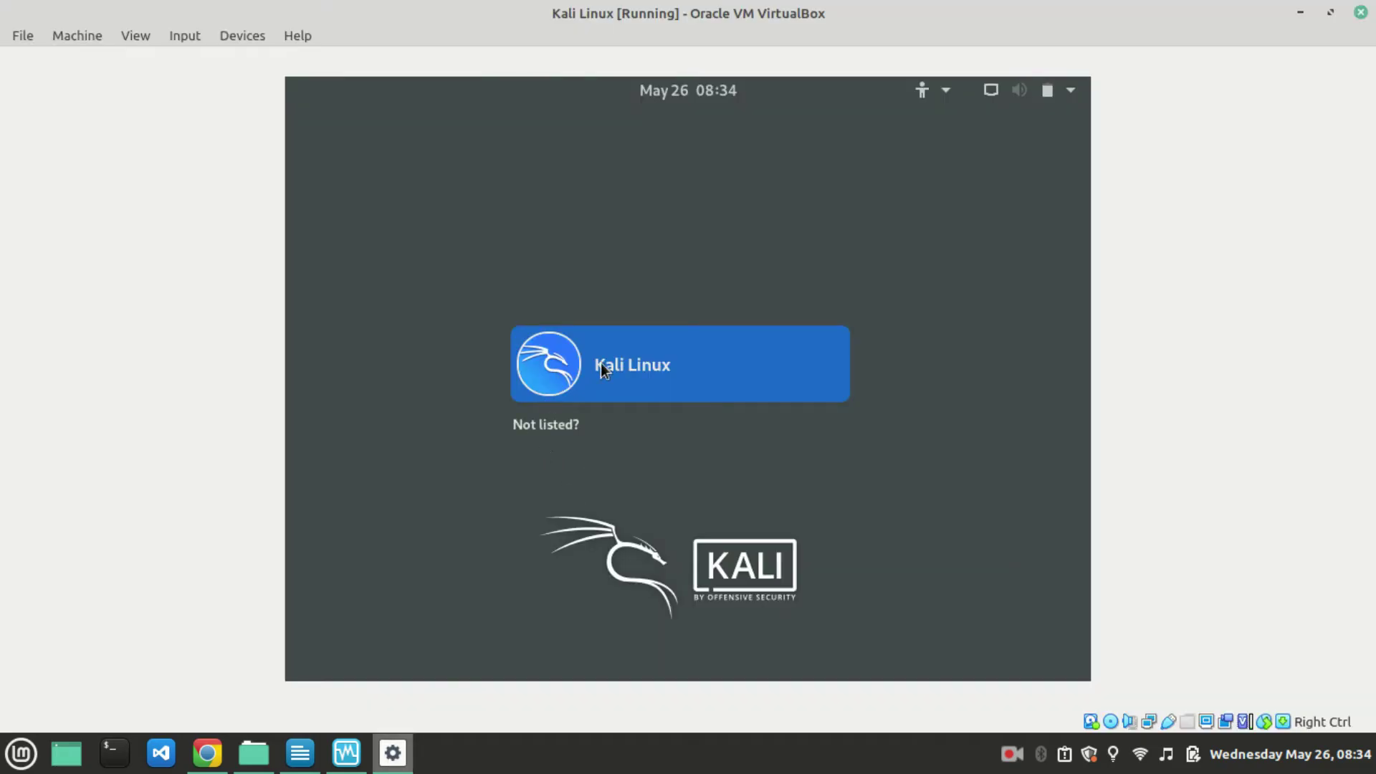
{"action": "left_click", "coordinate": [606, 366]}
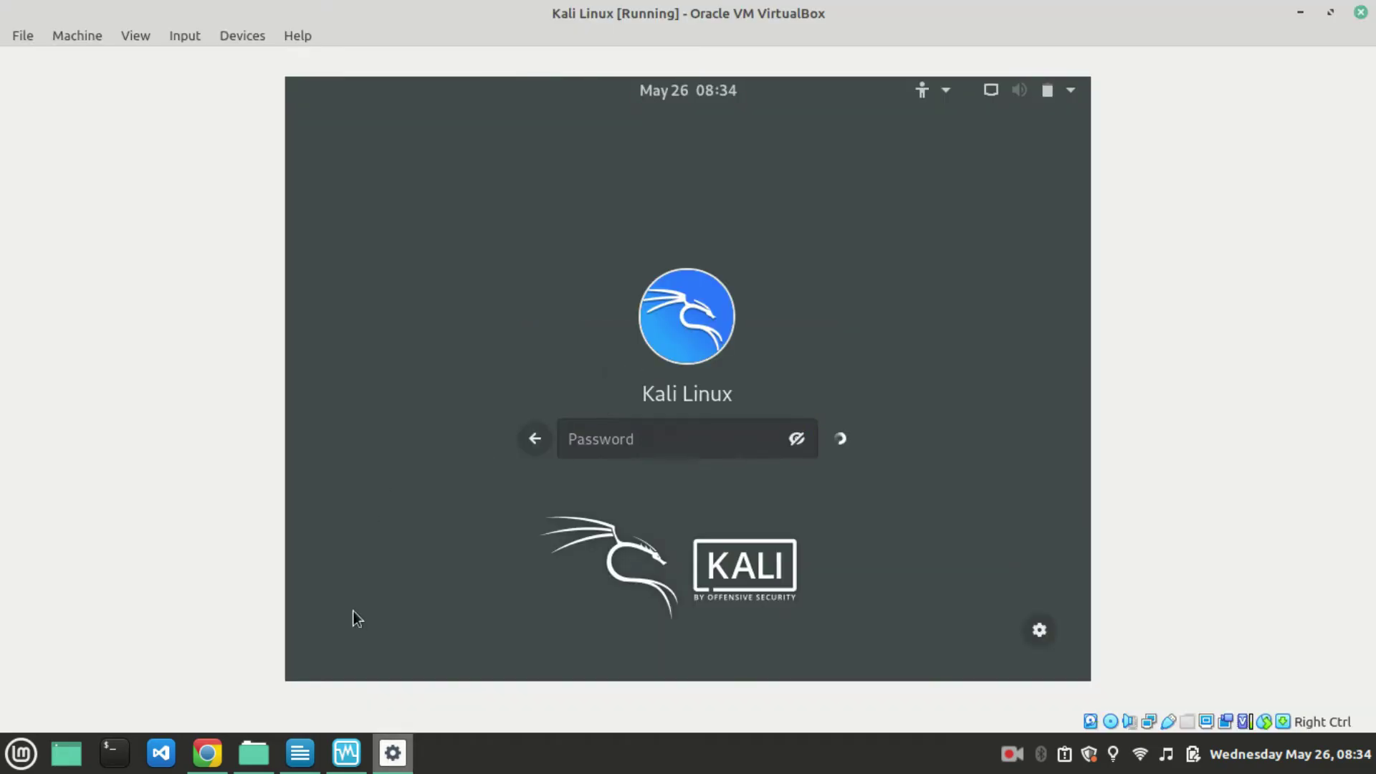
{"action": "left_click", "coordinate": [346, 753]}
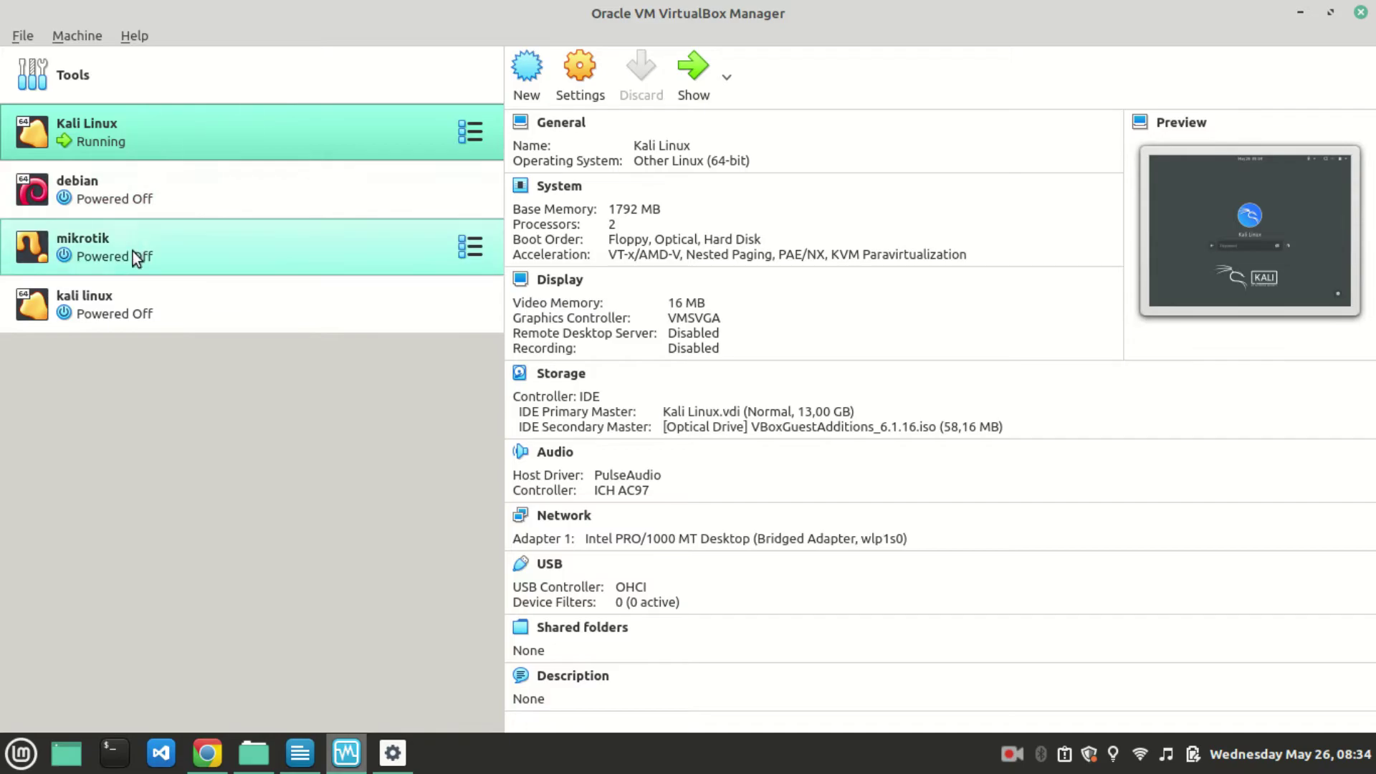
Open and dismiss the 'kali linux' machine's context menu, briefly checking the running VM.
{"action": "left_click", "coordinate": [136, 308]}
{"action": "right_click", "coordinate": [139, 308]}
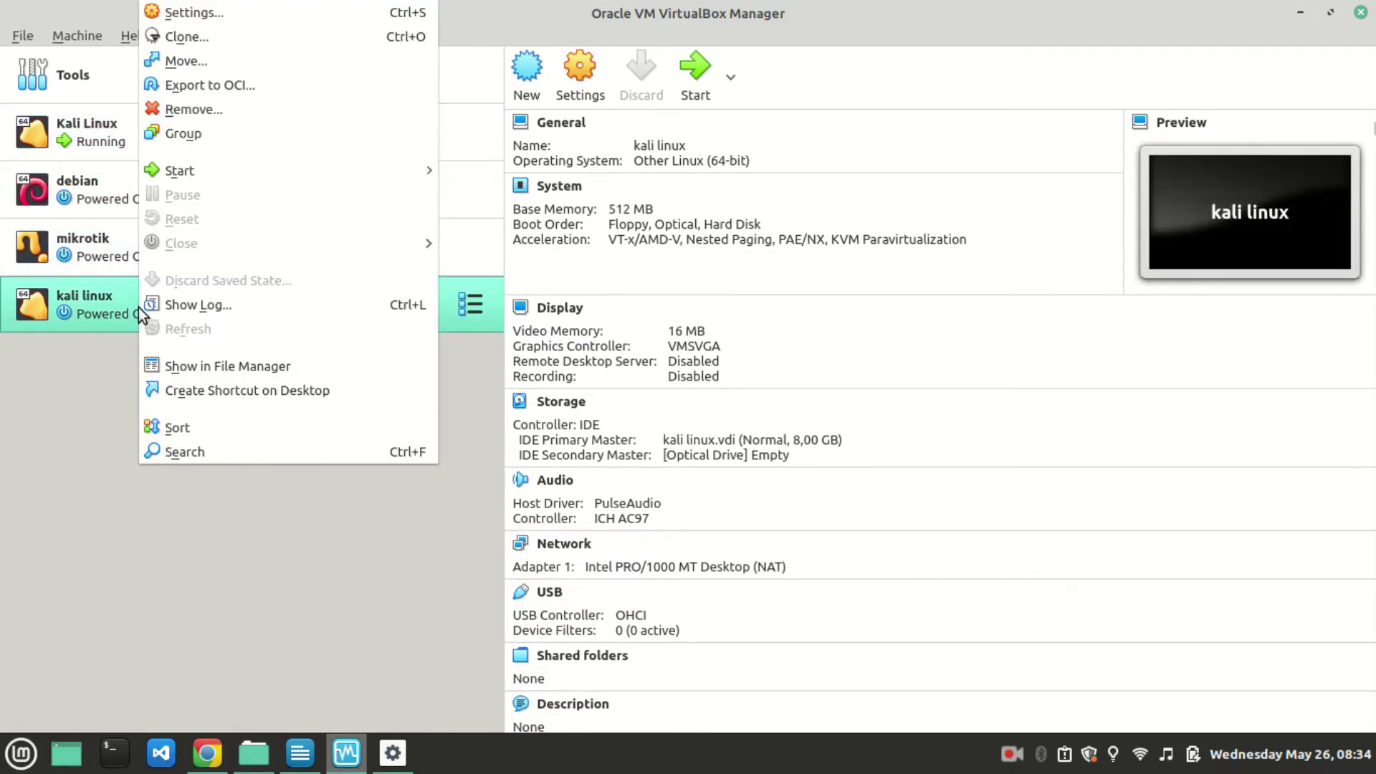
{"action": "left_click", "coordinate": [84, 385]}
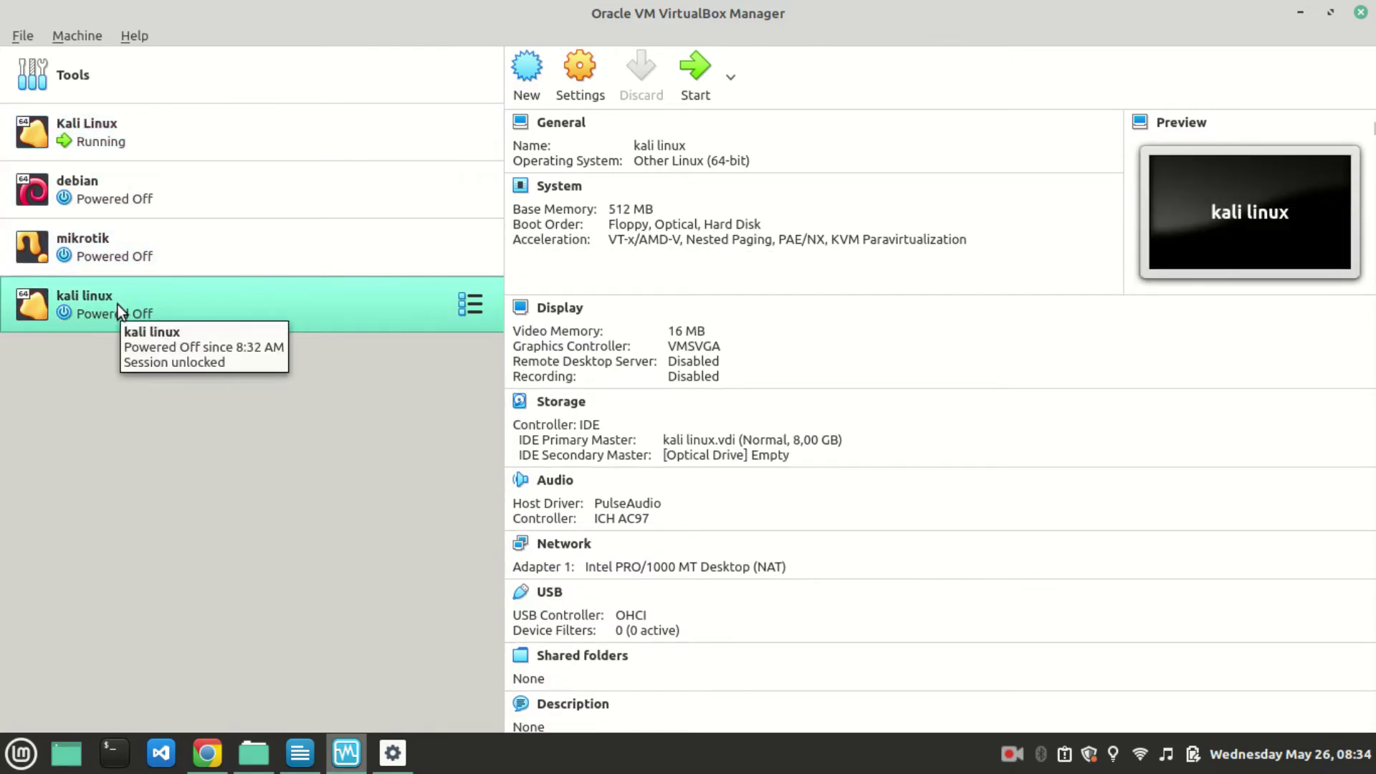
{"action": "left_click", "coordinate": [395, 758]}
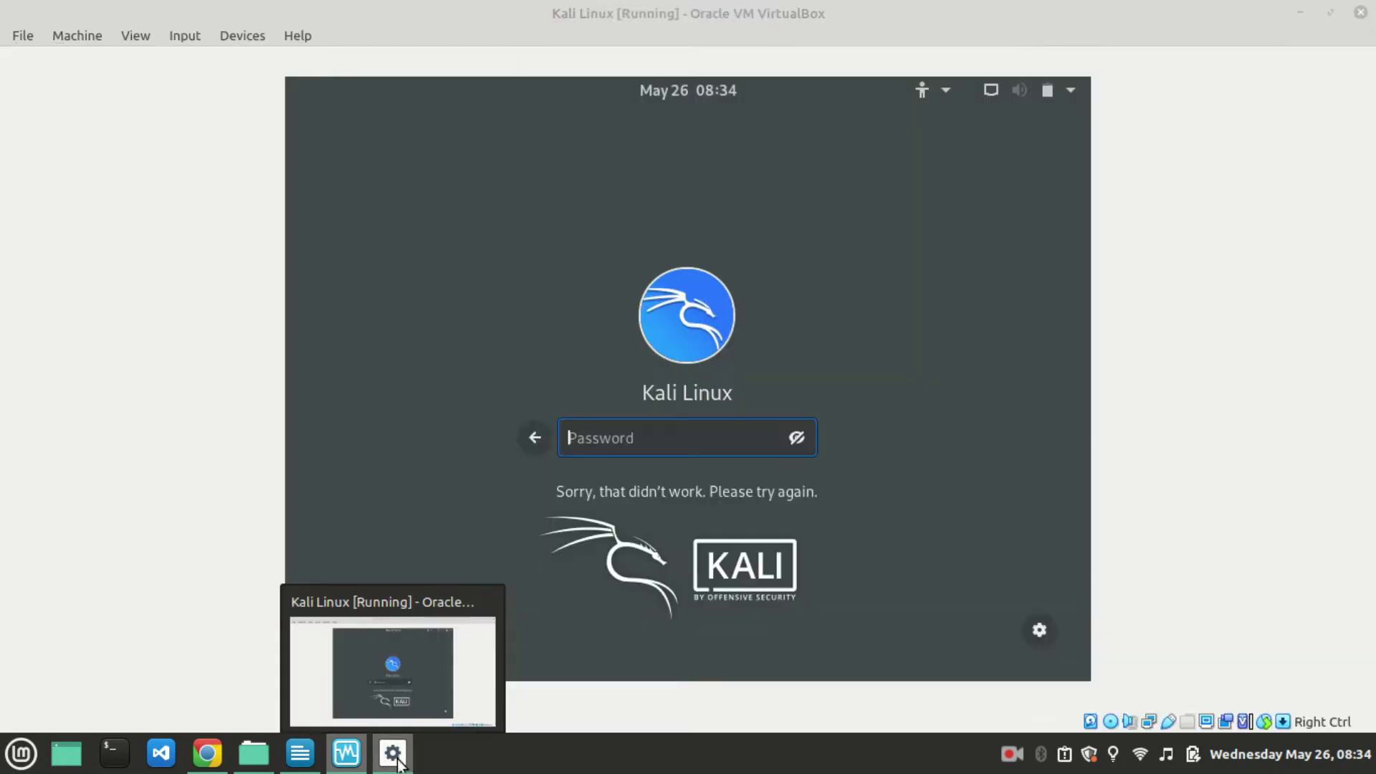
{"action": "left_click", "coordinate": [346, 752]}
Remove the powered-off 'kali linux' VM with all its files, then select Kali Linux.
{"action": "right_click", "coordinate": [167, 308]}
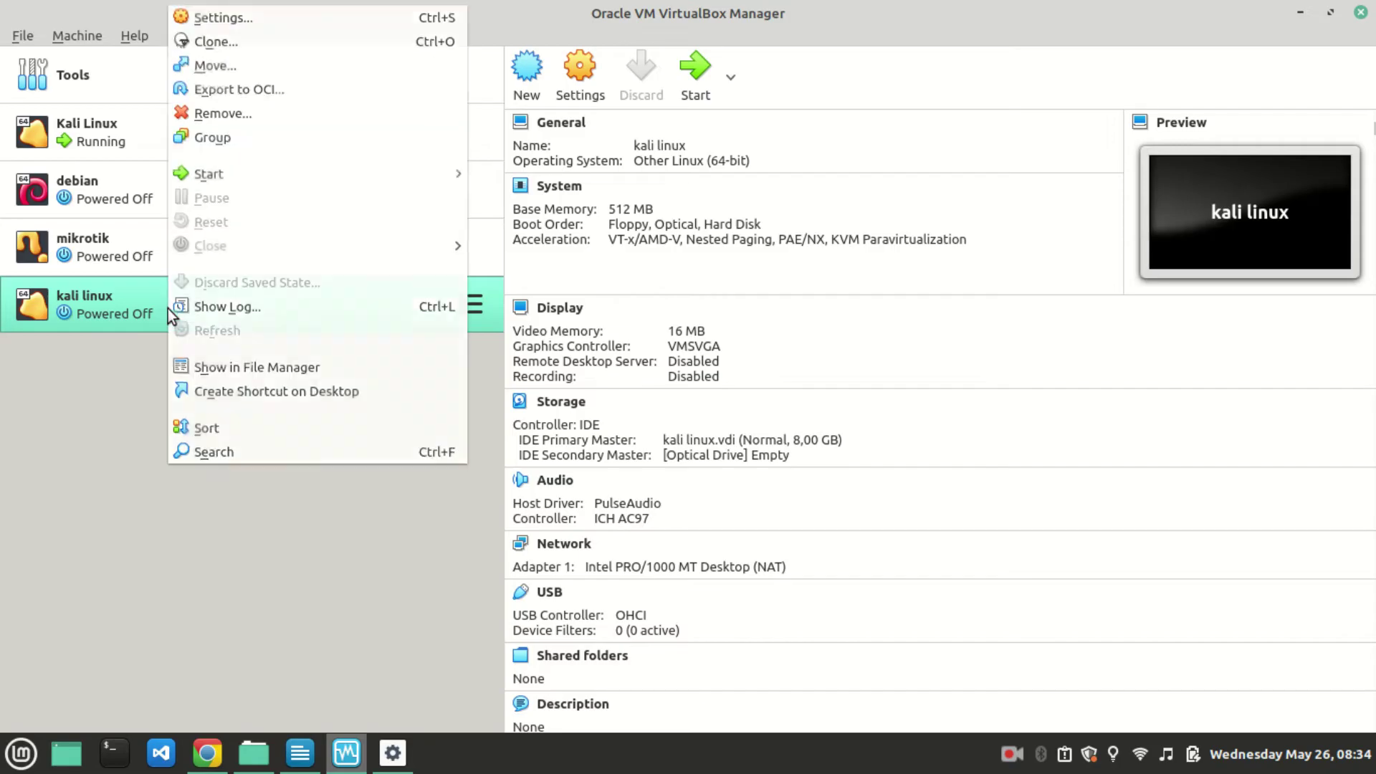
{"action": "left_click", "coordinate": [223, 109]}
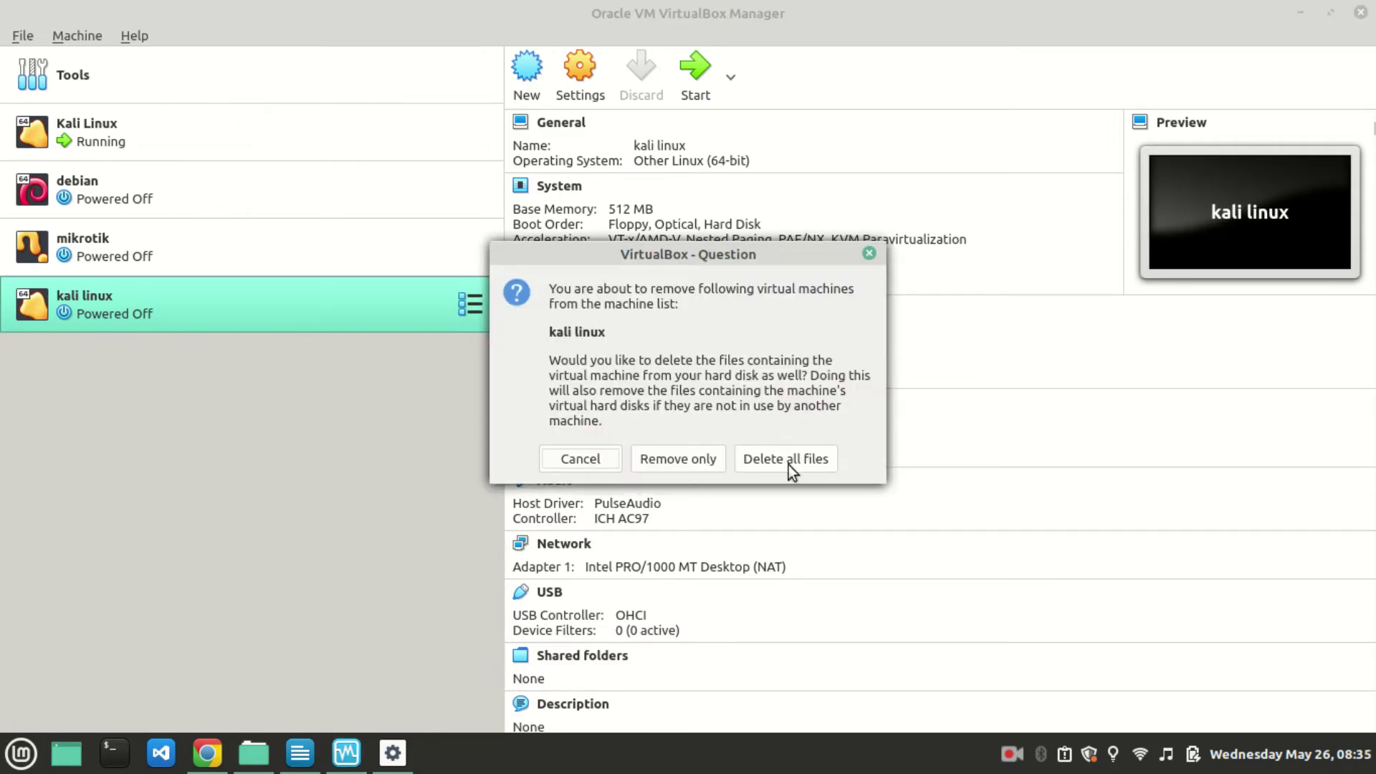
{"action": "left_click", "coordinate": [785, 462]}
{"action": "left_click", "coordinate": [119, 129]}
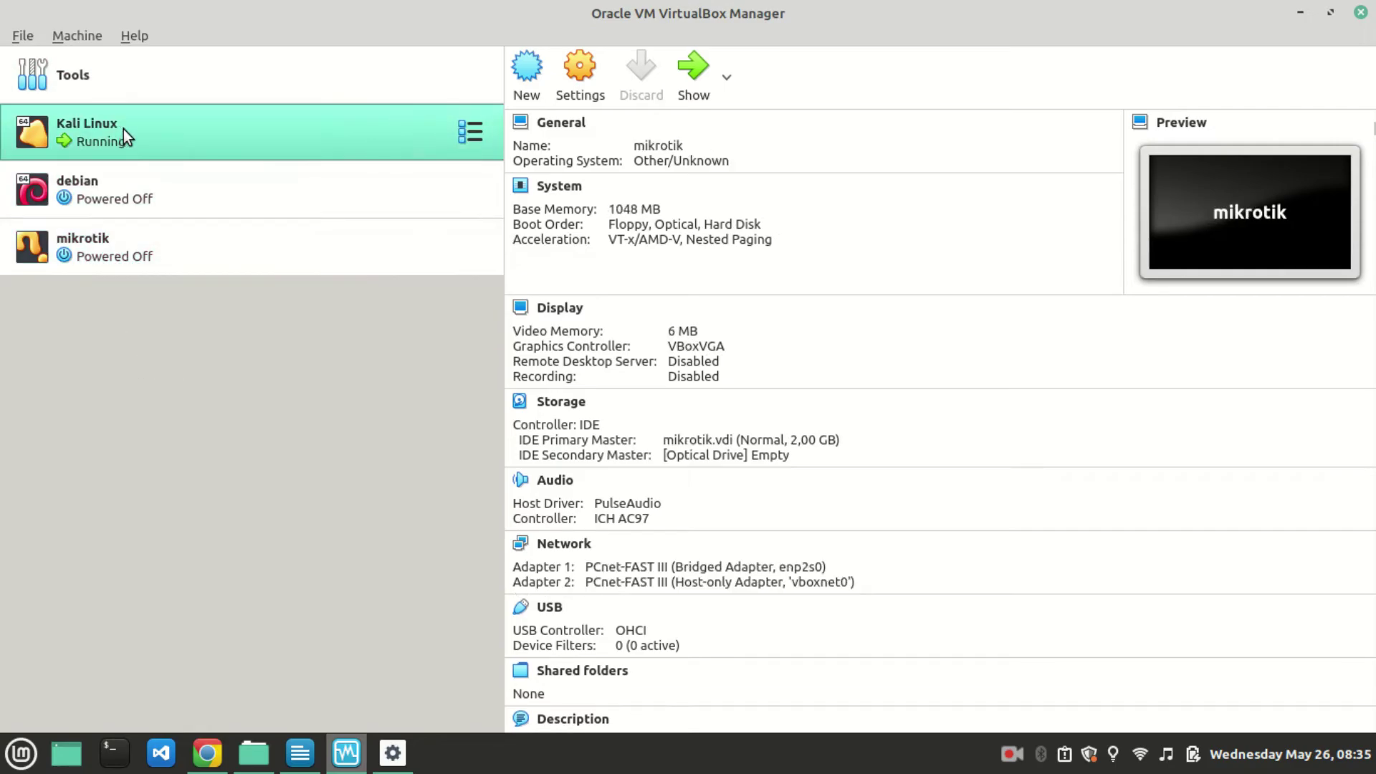
Enter the account password at the Kali login screen and reach the Kali desktop.
{"action": "left_click", "coordinate": [393, 753]}
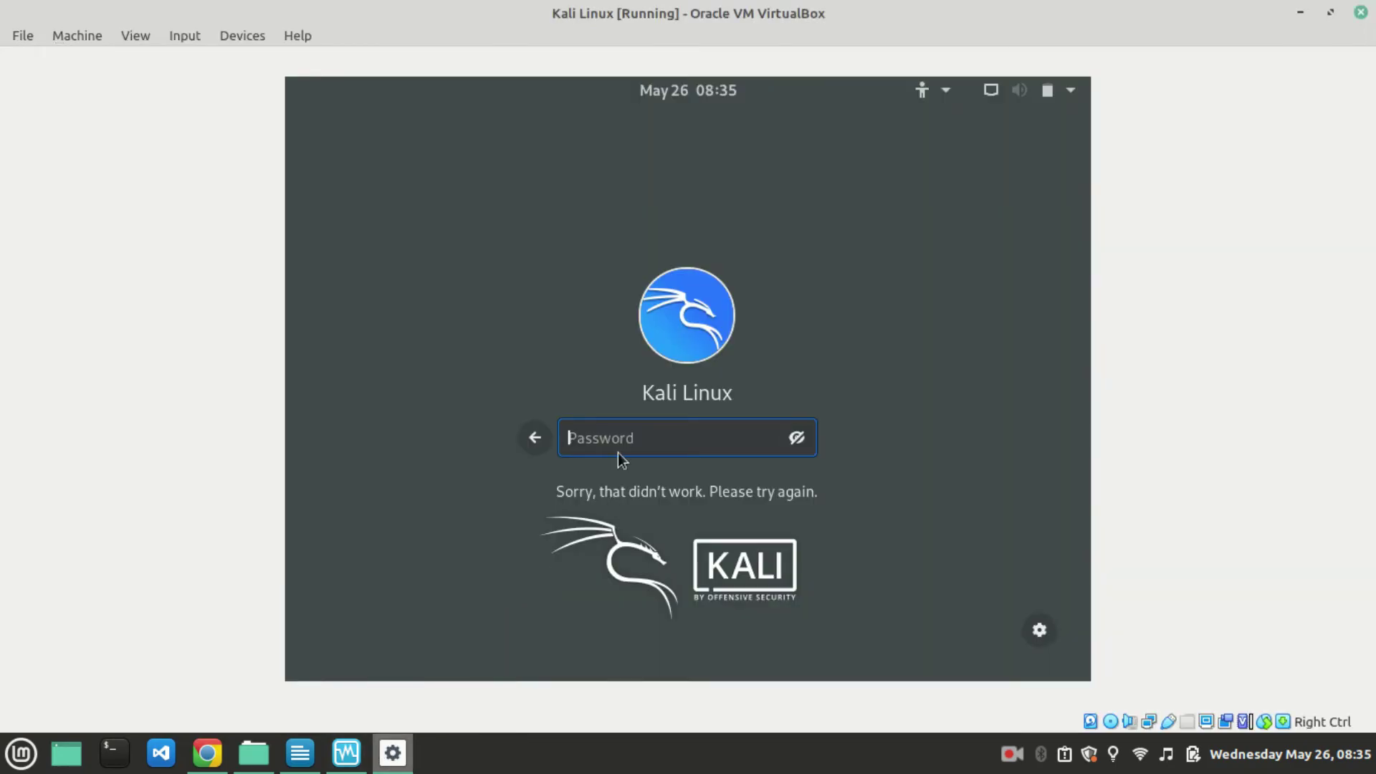
{"action": "type", "text": "kalii"}
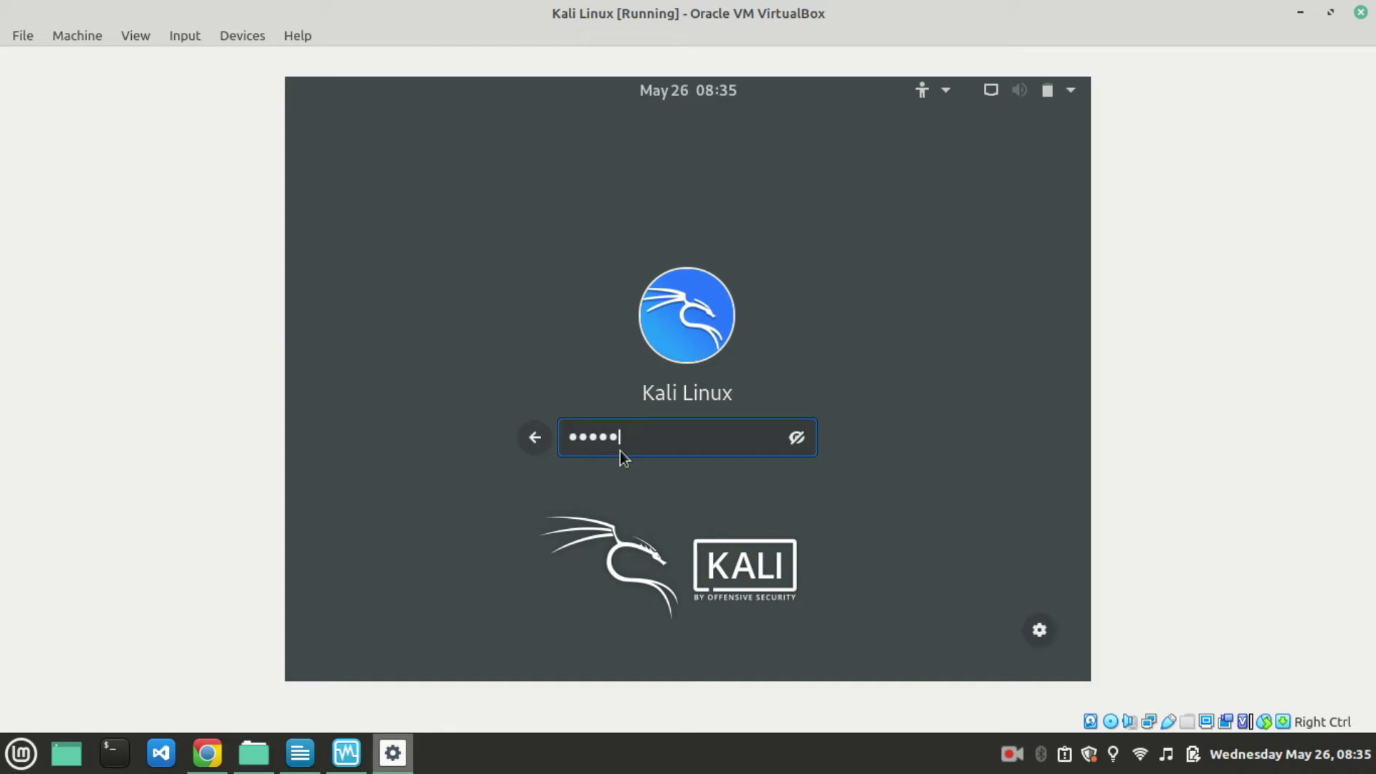
{"action": "type", "text": "123"}
{"action": "key", "text": "Return"}
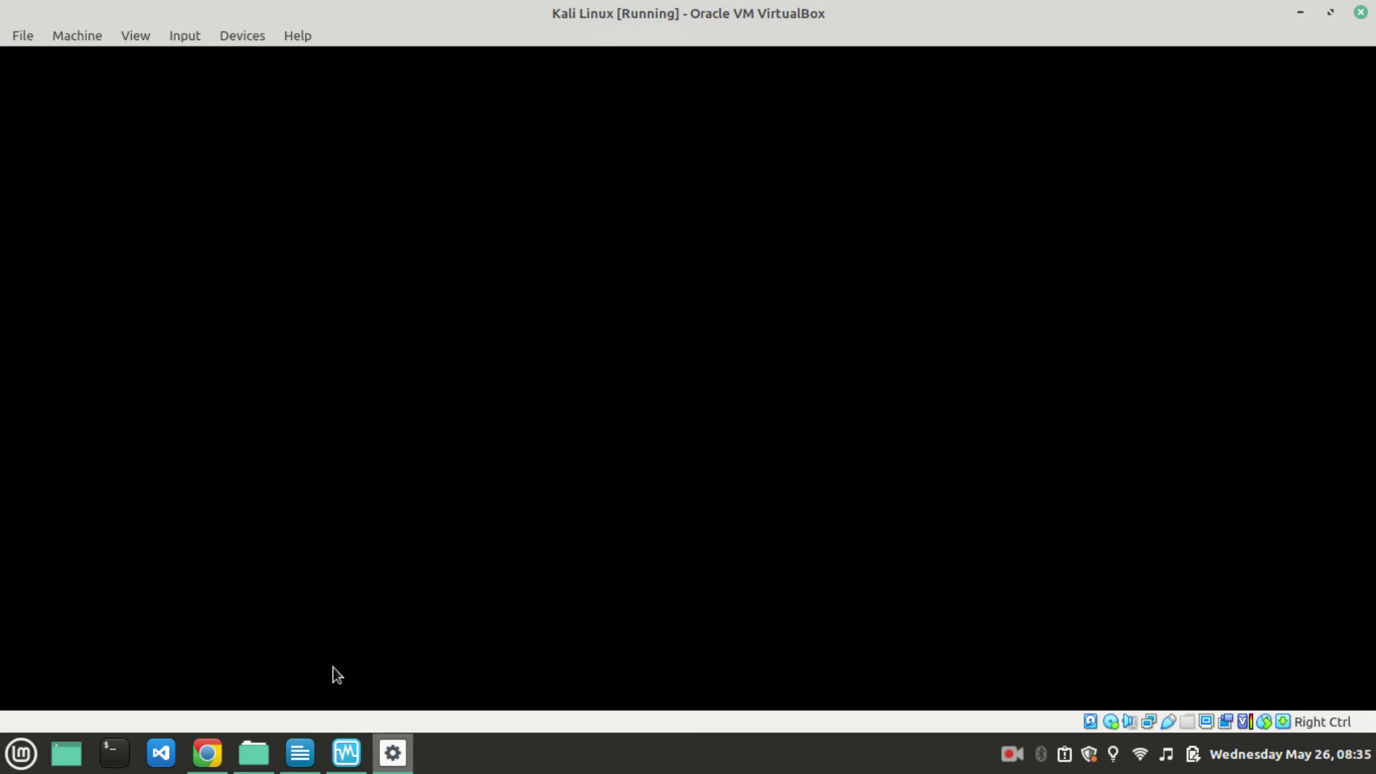
{"action": "mouse_move", "coordinate": [337, 708]}
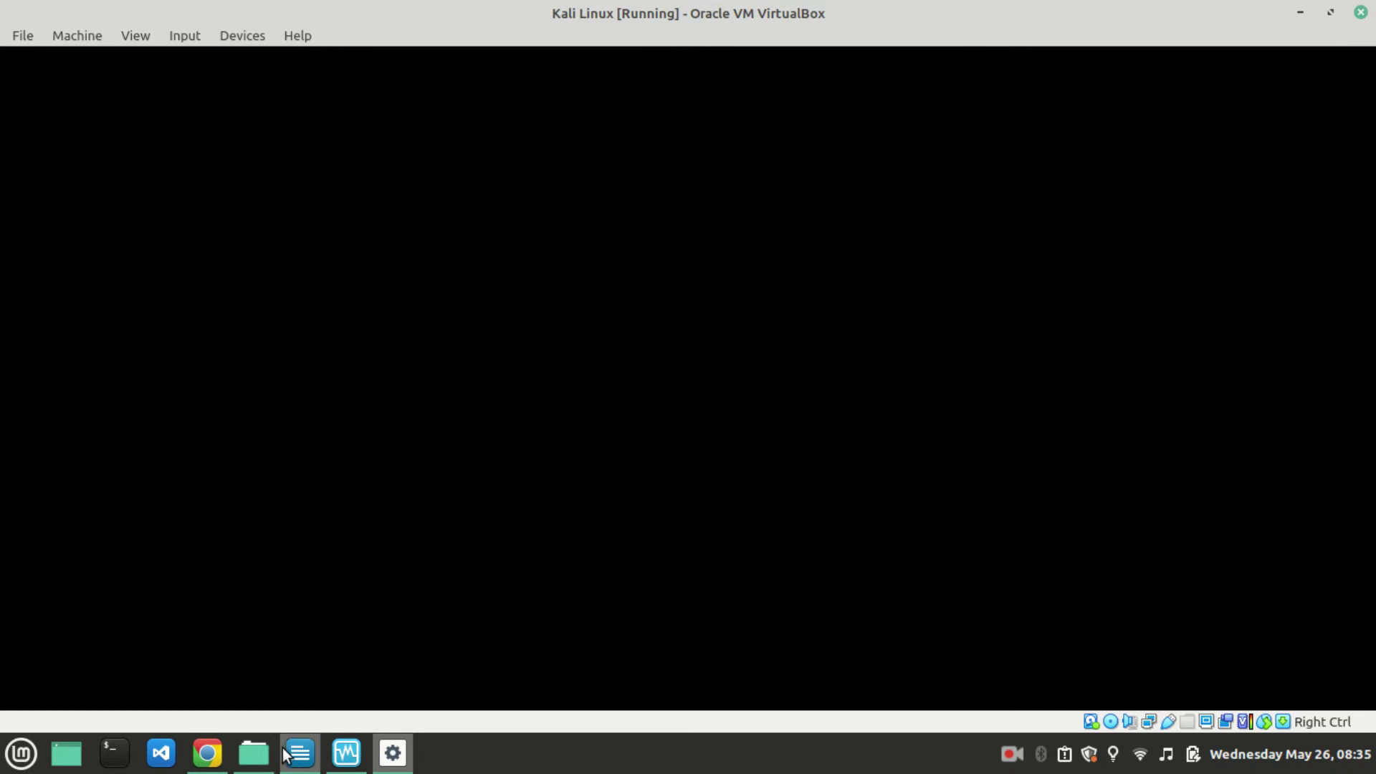
{"action": "left_click", "coordinate": [207, 753]}
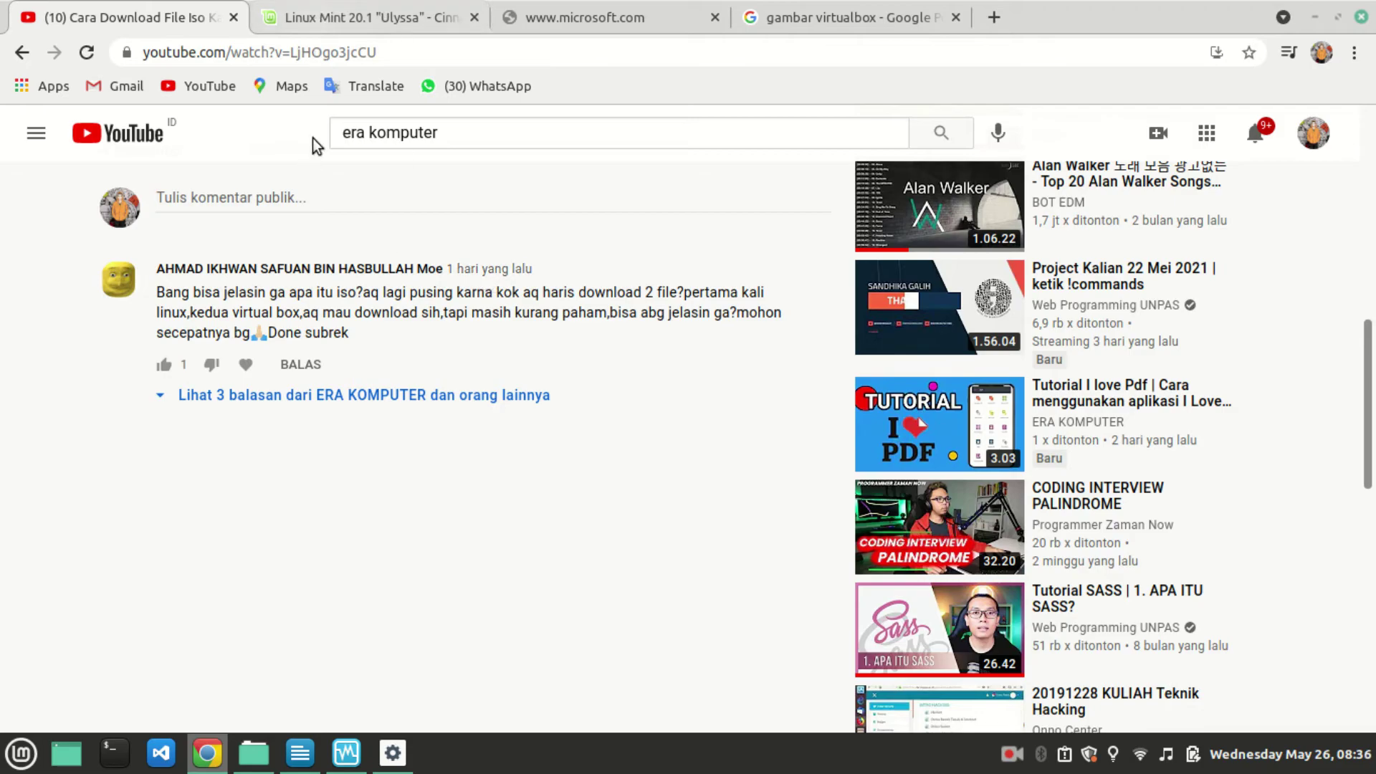
{"action": "left_click", "coordinate": [392, 752]}
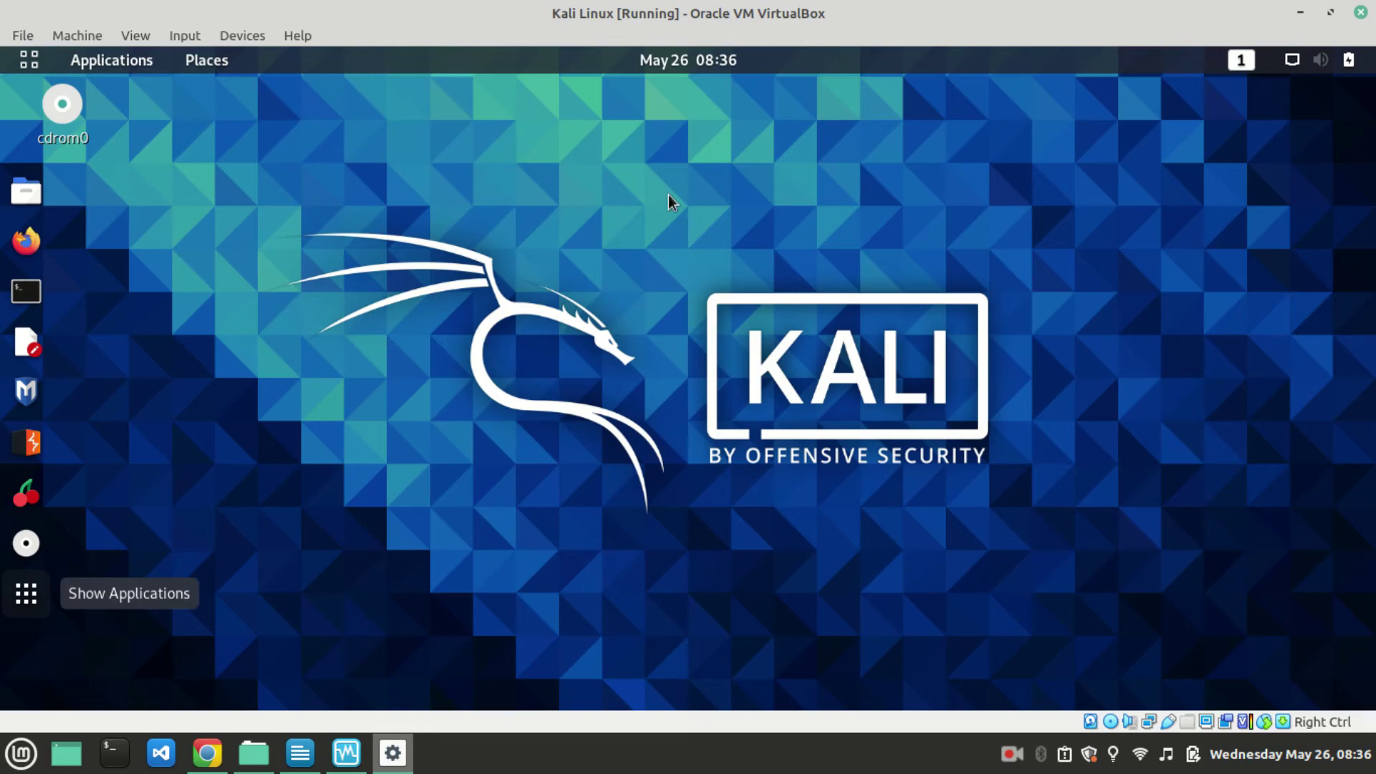
{"action": "key", "text": "super+a"}
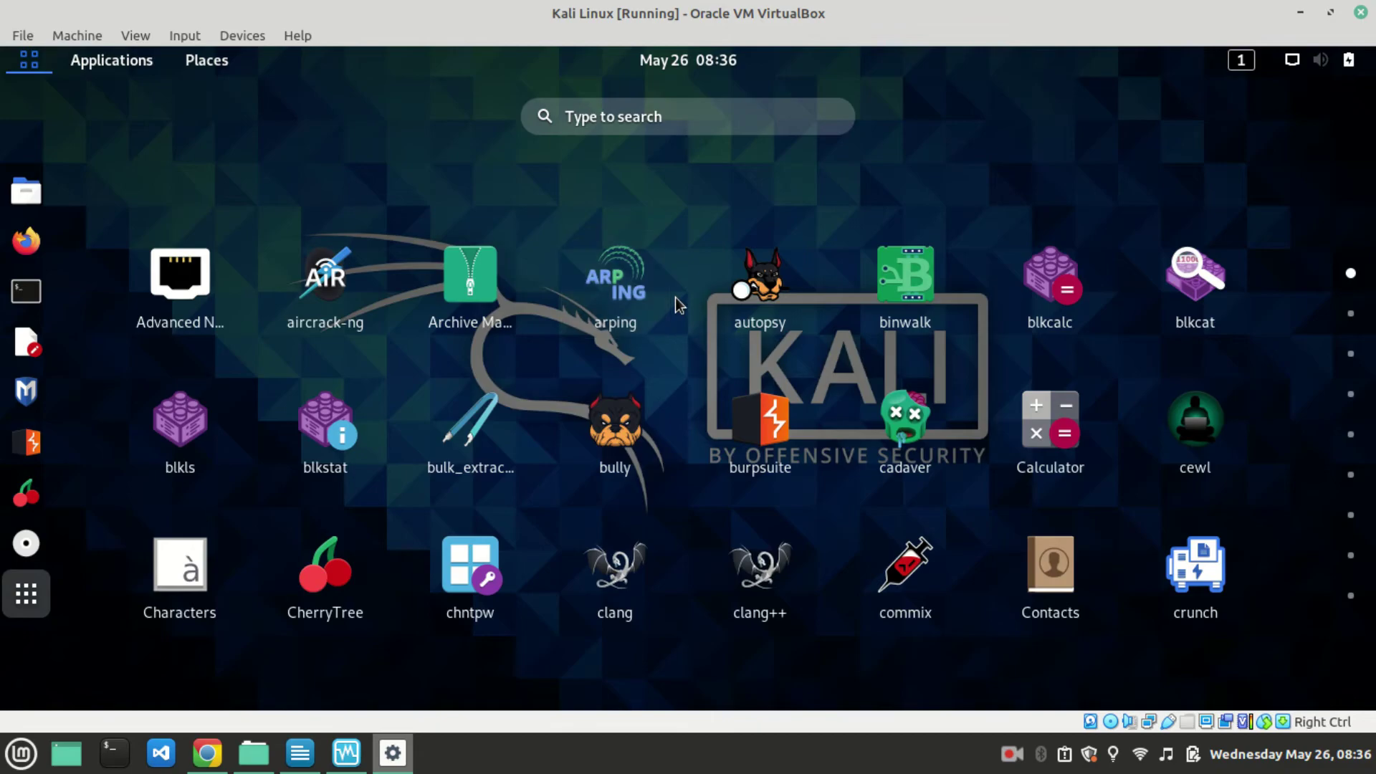
{"action": "scroll", "coordinate": [771, 307], "scroll_direction": "down", "scroll_amount": 2}
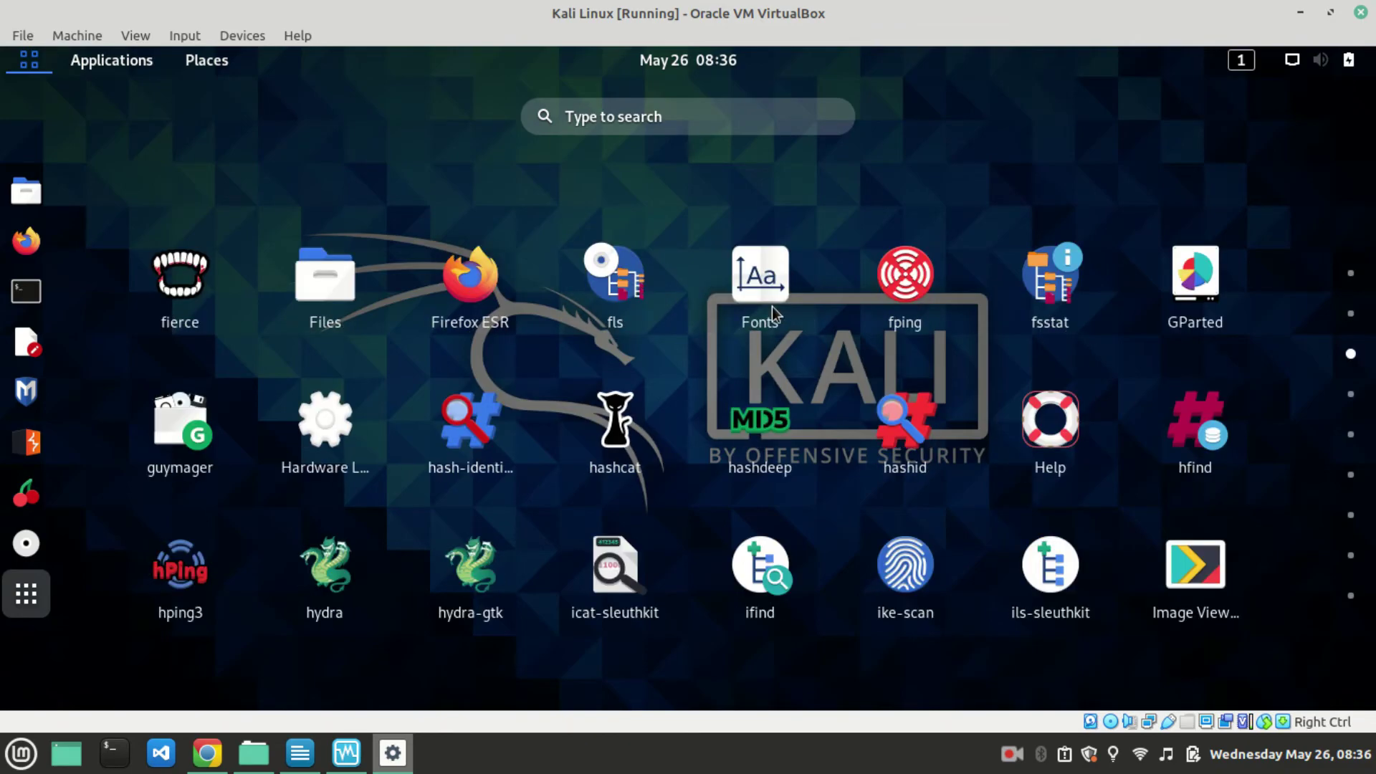
{"action": "scroll", "coordinate": [768, 350], "scroll_direction": "down", "scroll_amount": 1}
{"action": "scroll", "coordinate": [720, 376], "scroll_direction": "down", "scroll_amount": 3}
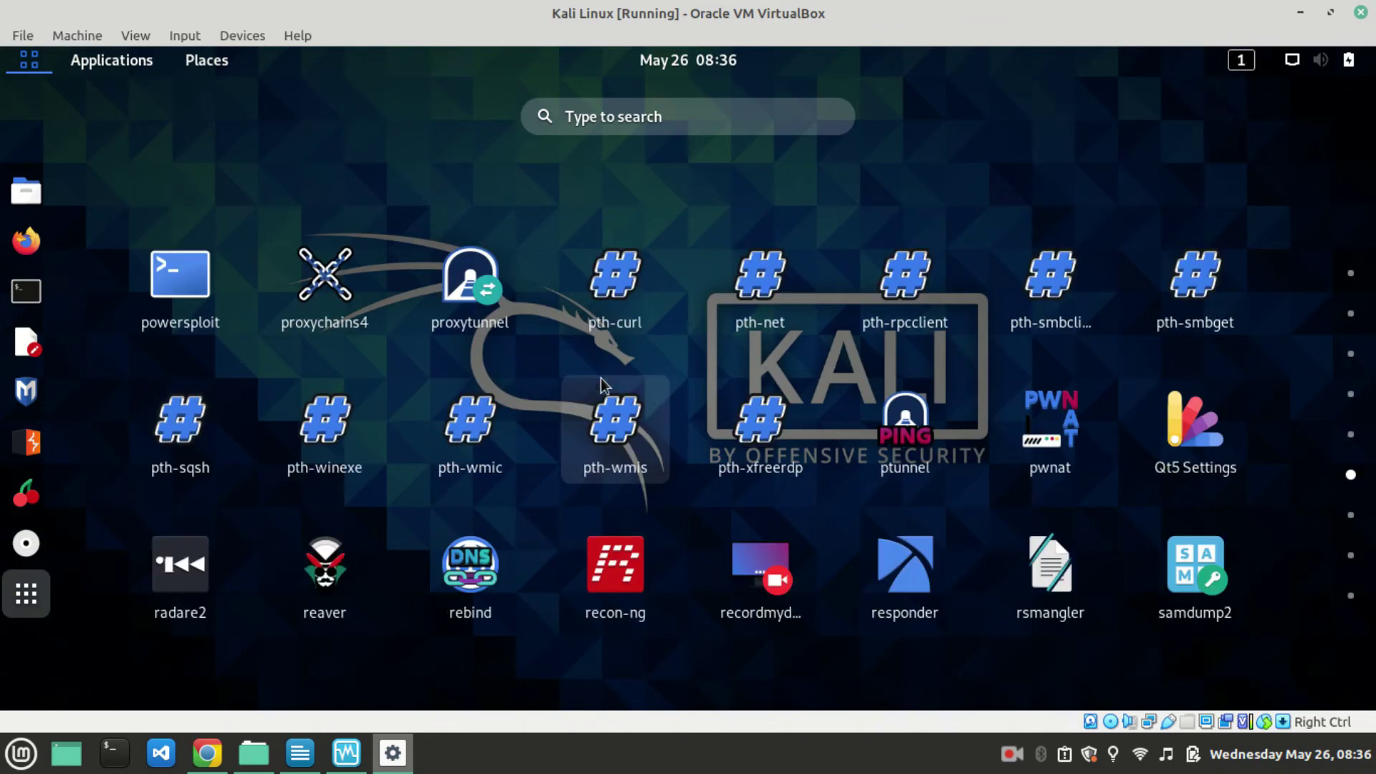
{"action": "scroll", "coordinate": [519, 445], "scroll_direction": "down", "scroll_amount": 1}
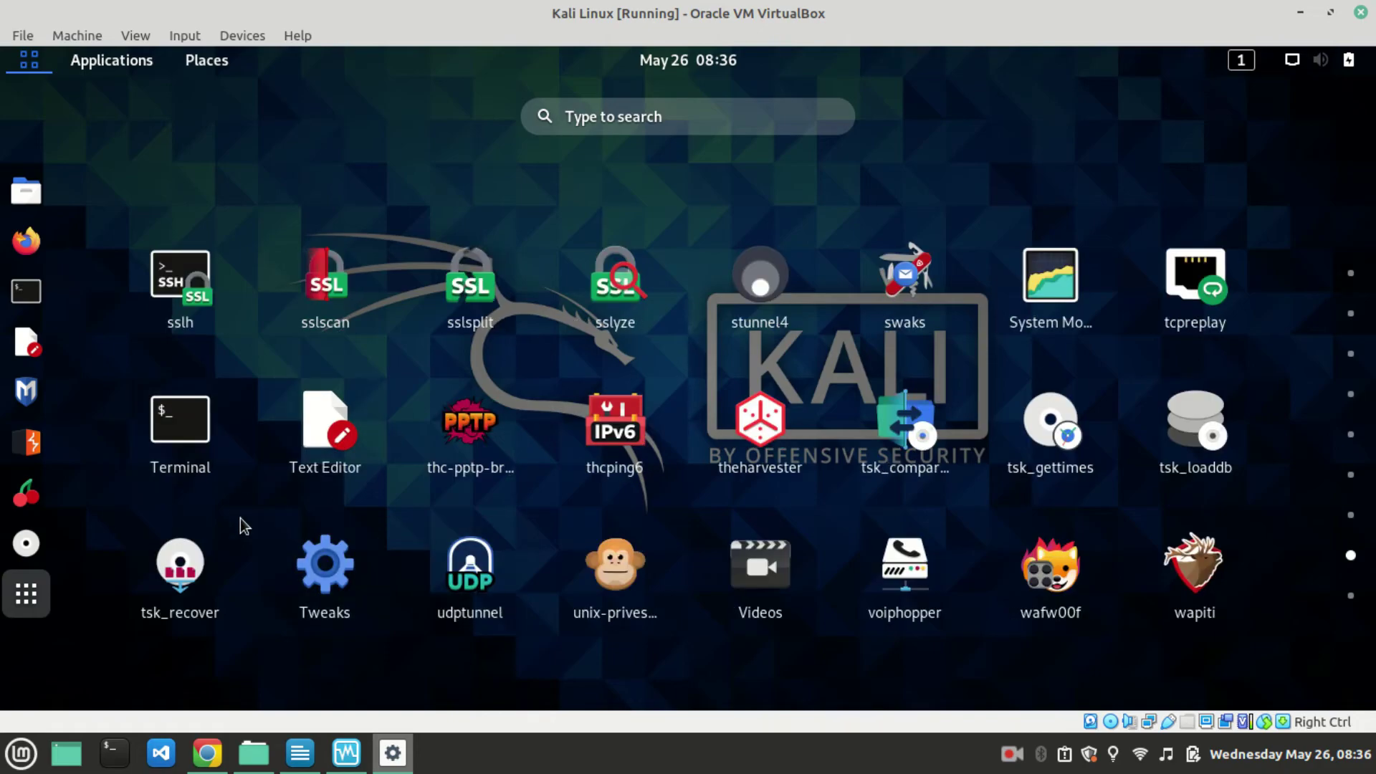
{"action": "scroll", "coordinate": [1148, 501], "scroll_direction": "down", "scroll_amount": 1}
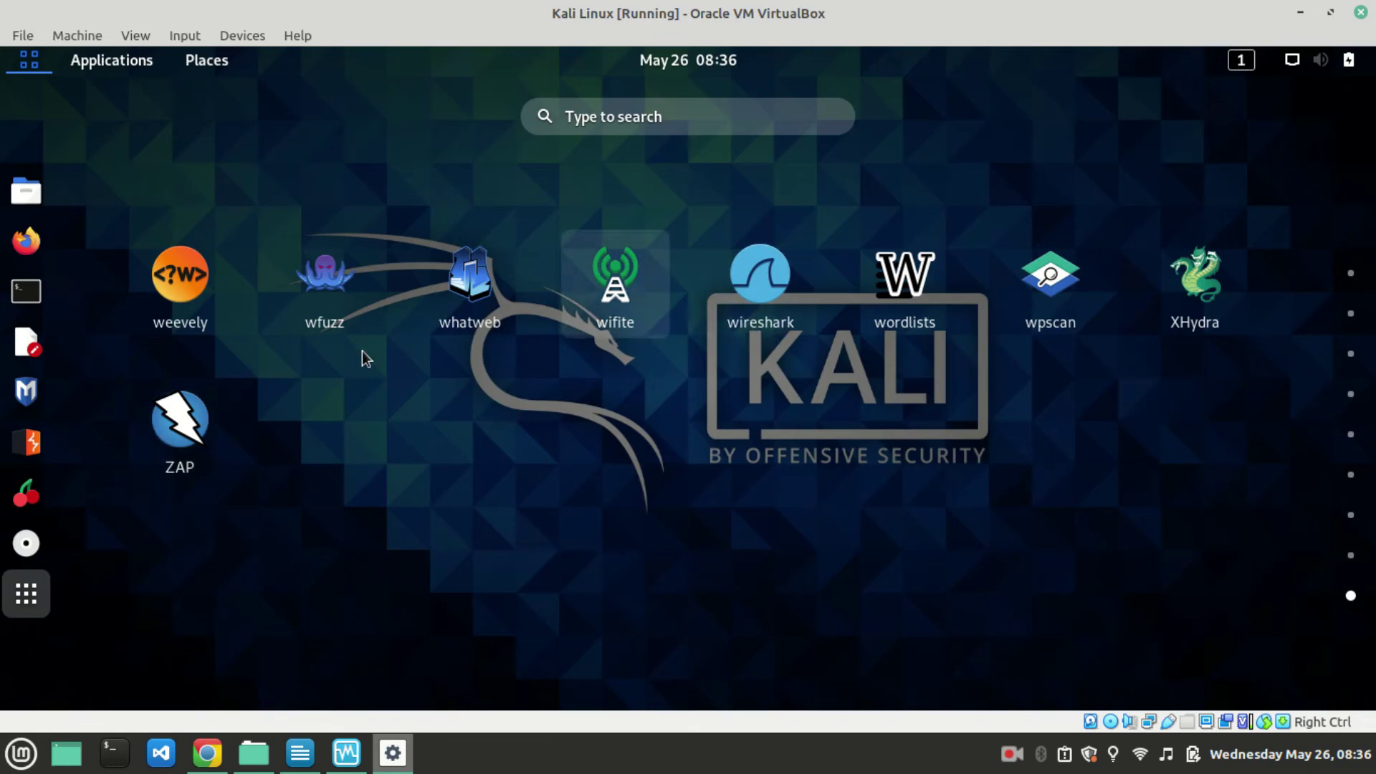
{"action": "scroll", "coordinate": [502, 358], "scroll_direction": "up", "scroll_amount": 1}
{"action": "scroll", "coordinate": [800, 351], "scroll_direction": "down", "scroll_amount": 1}
{"action": "scroll", "coordinate": [323, 328], "scroll_direction": "up", "scroll_amount": 1}
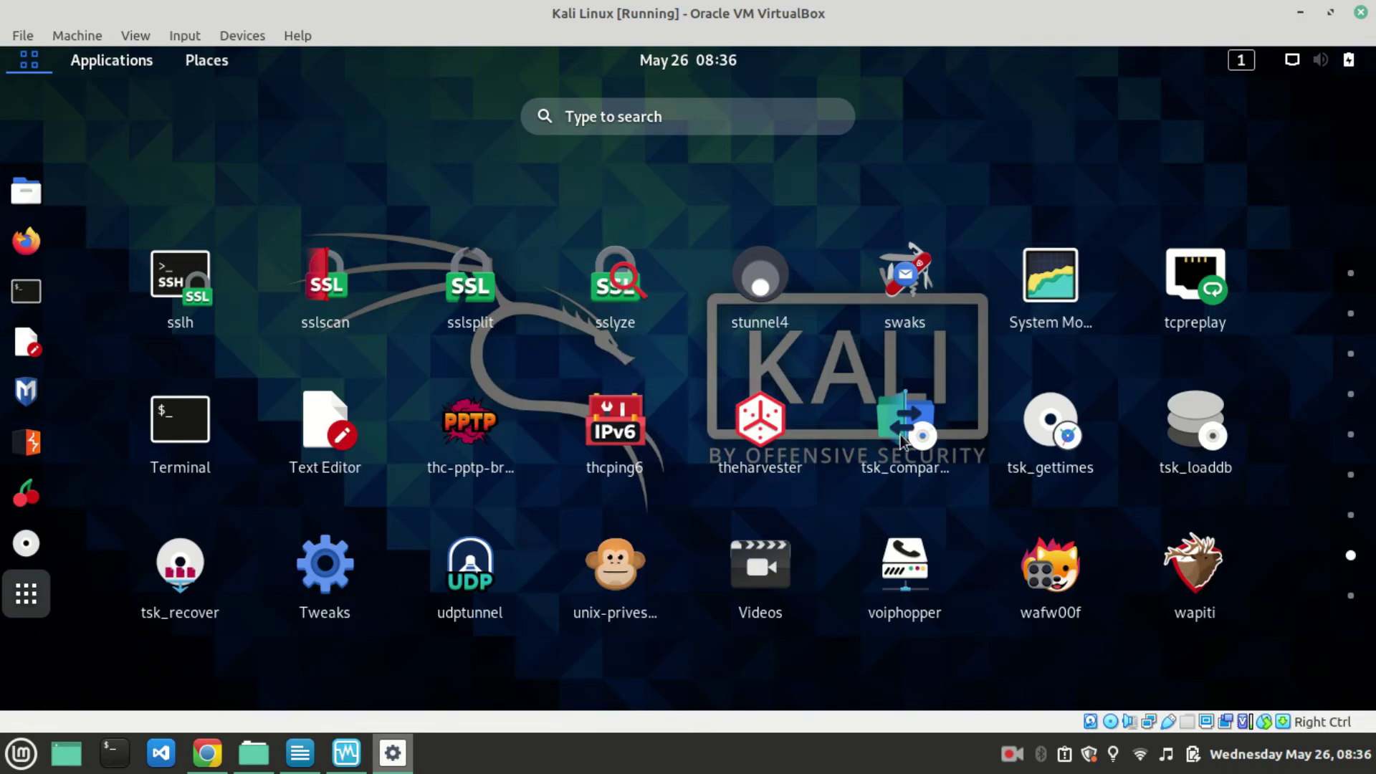
{"action": "scroll", "coordinate": [516, 501], "scroll_direction": "up", "scroll_amount": 1}
{"action": "scroll", "coordinate": [411, 523], "scroll_direction": "up", "scroll_amount": 4}
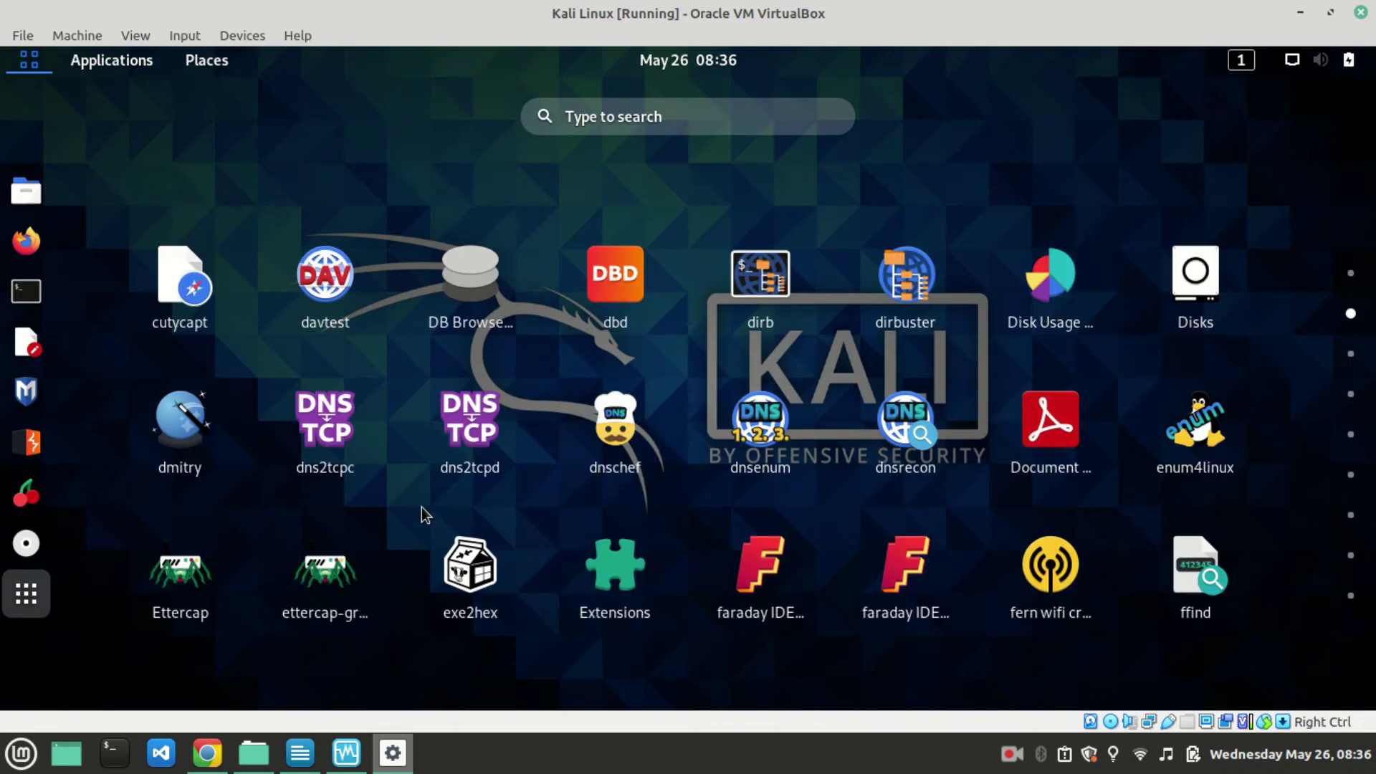
{"action": "scroll", "coordinate": [560, 450], "scroll_direction": "up", "scroll_amount": 1}
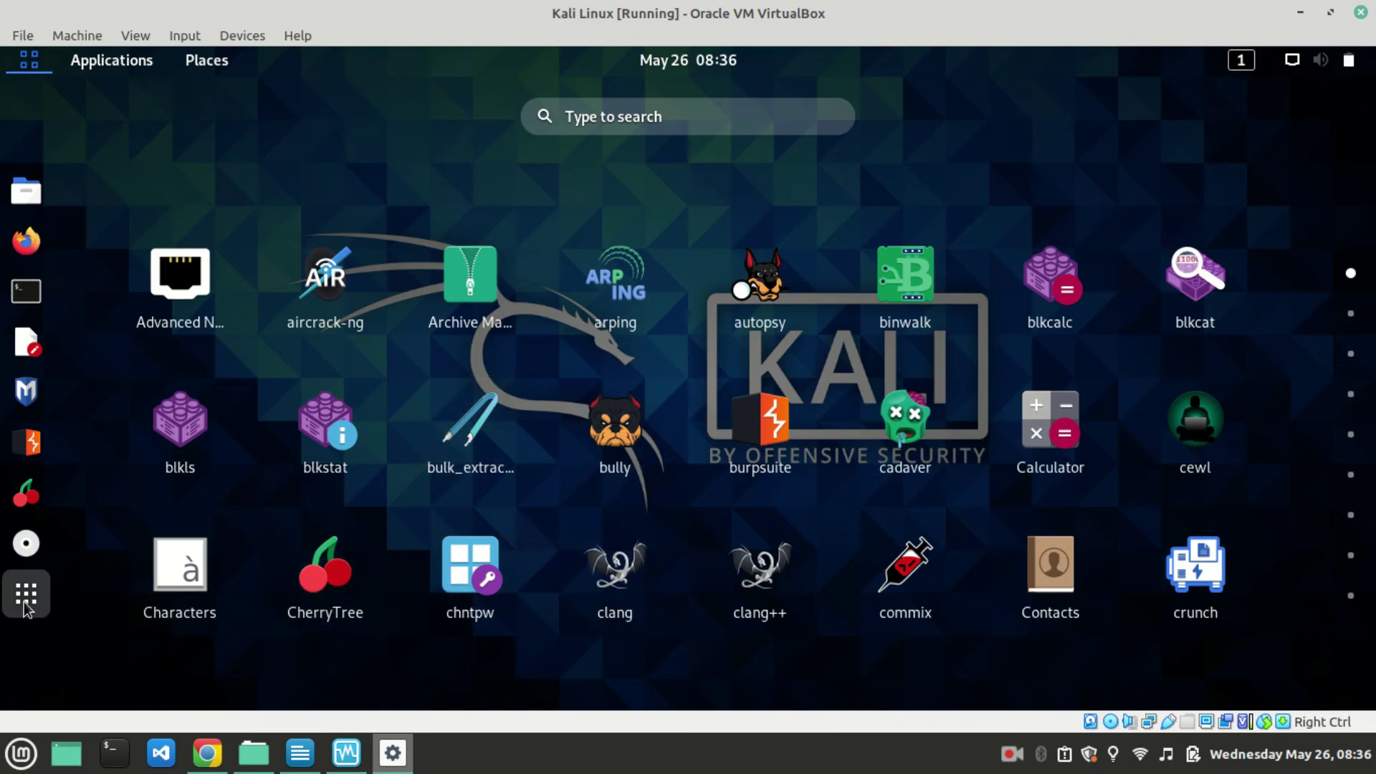
{"action": "left_click", "coordinate": [342, 354]}
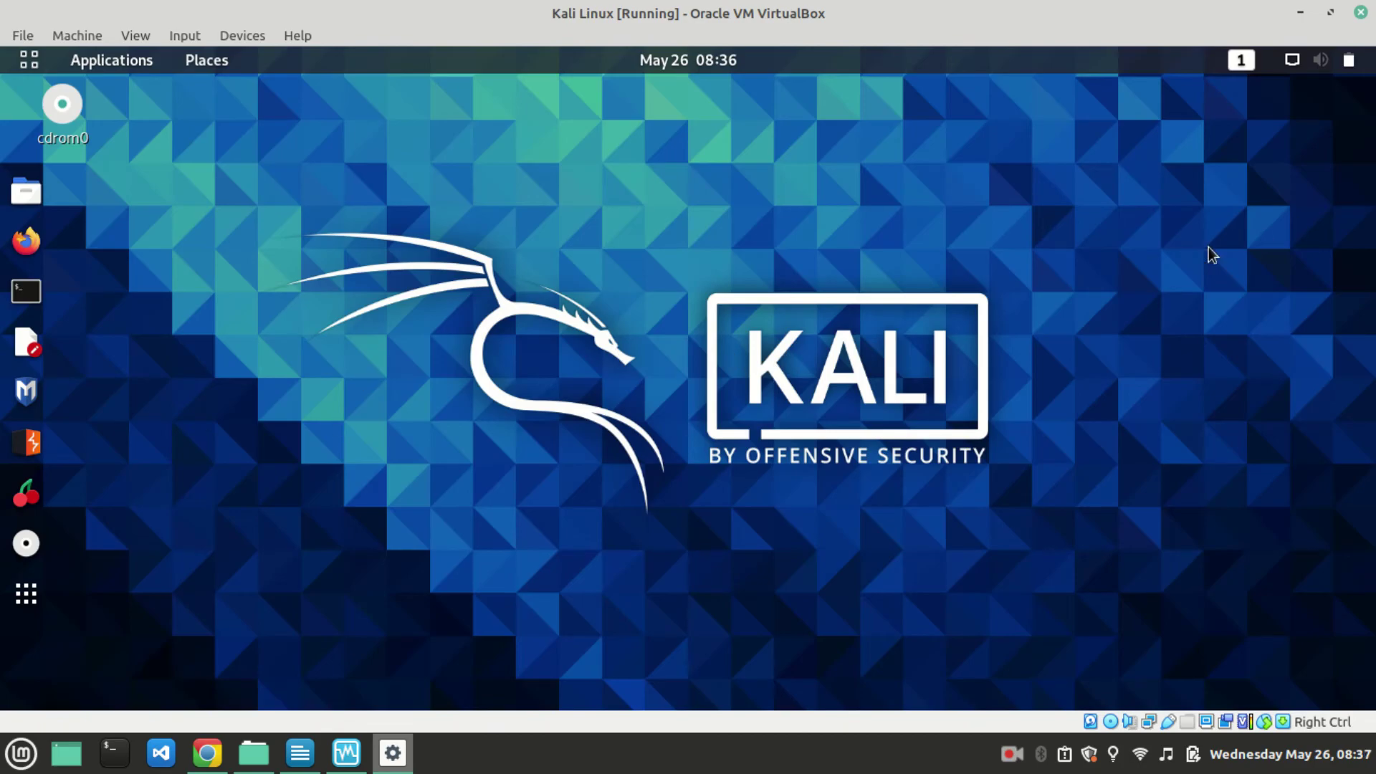
Show the Kali Linux details in VirtualBox Manager, with VBoxGuestAdditions_6.1.16.iso in the optical drive.
{"action": "left_click", "coordinate": [349, 754]}
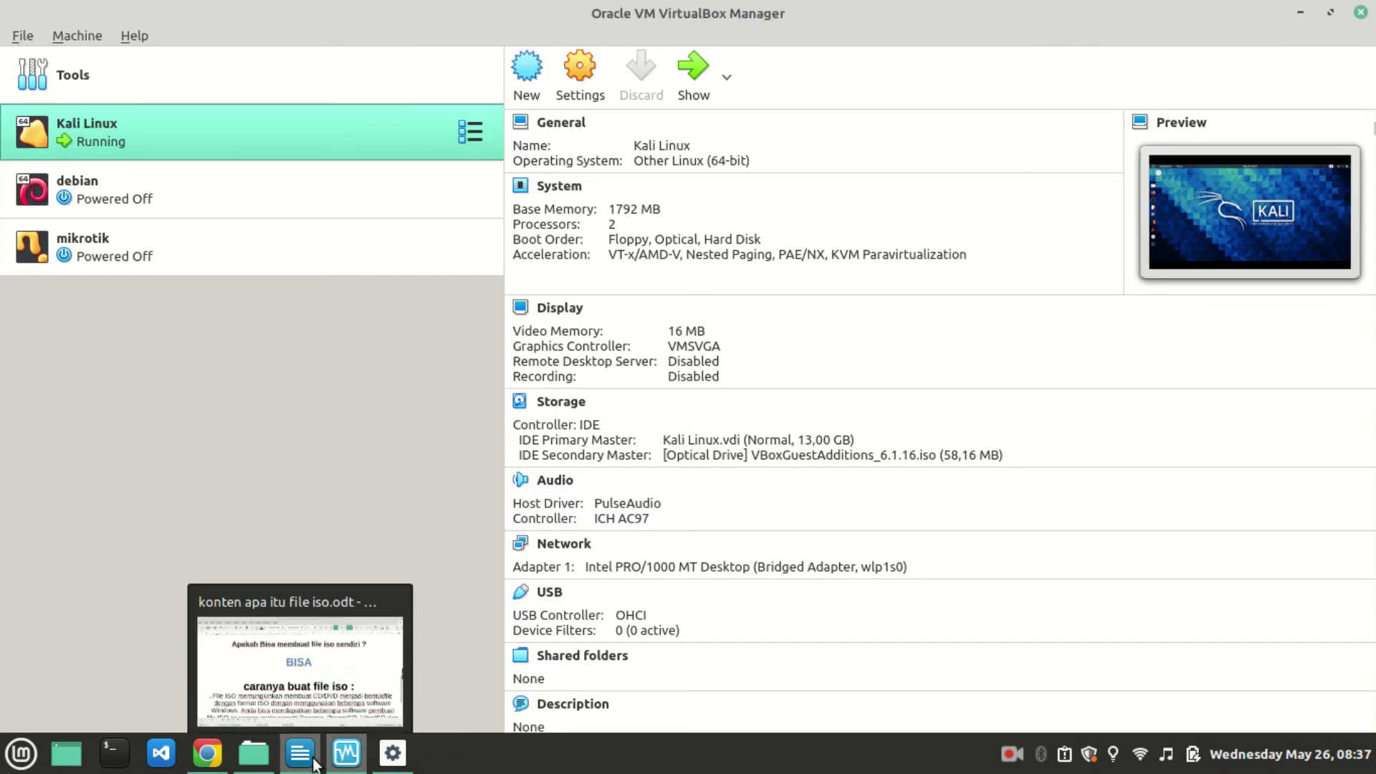
{"action": "left_click", "coordinate": [315, 752]}
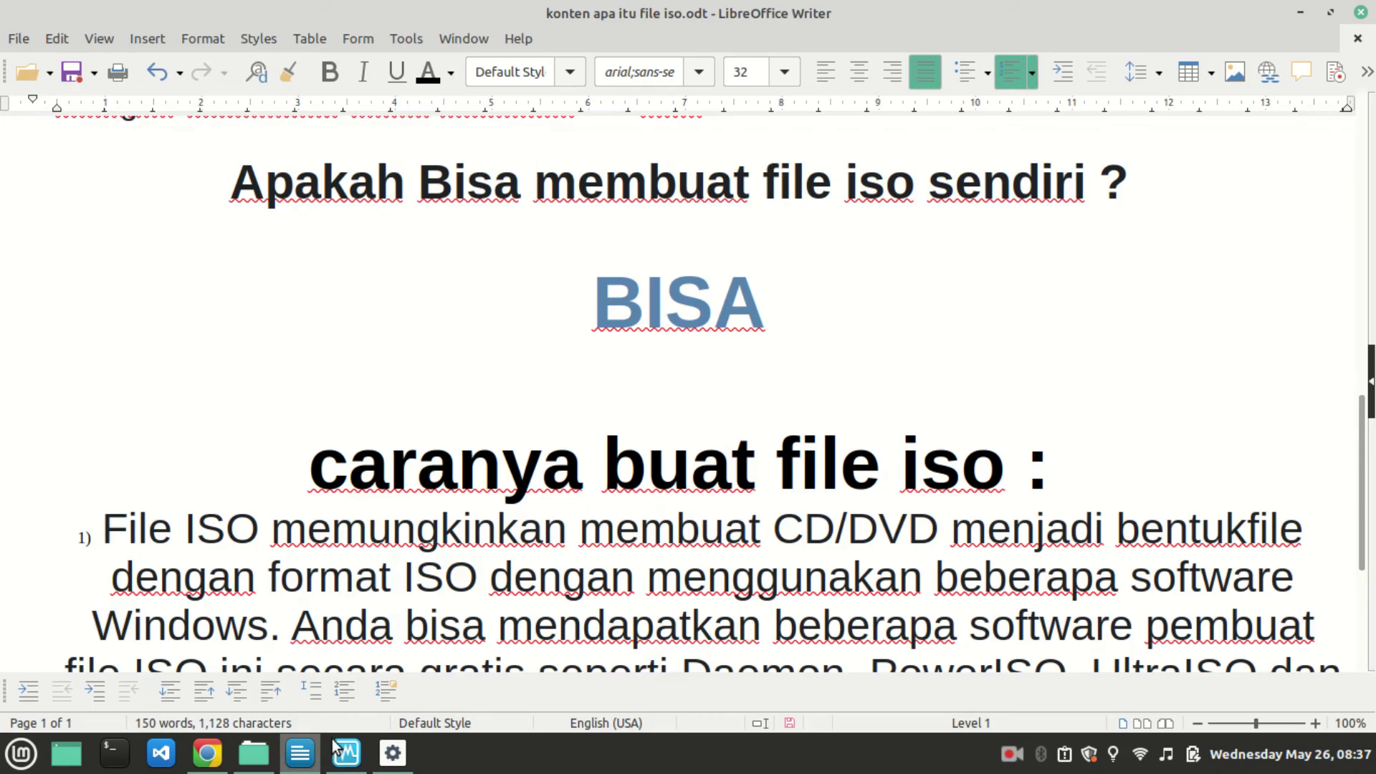
{"action": "left_click", "coordinate": [260, 765]}
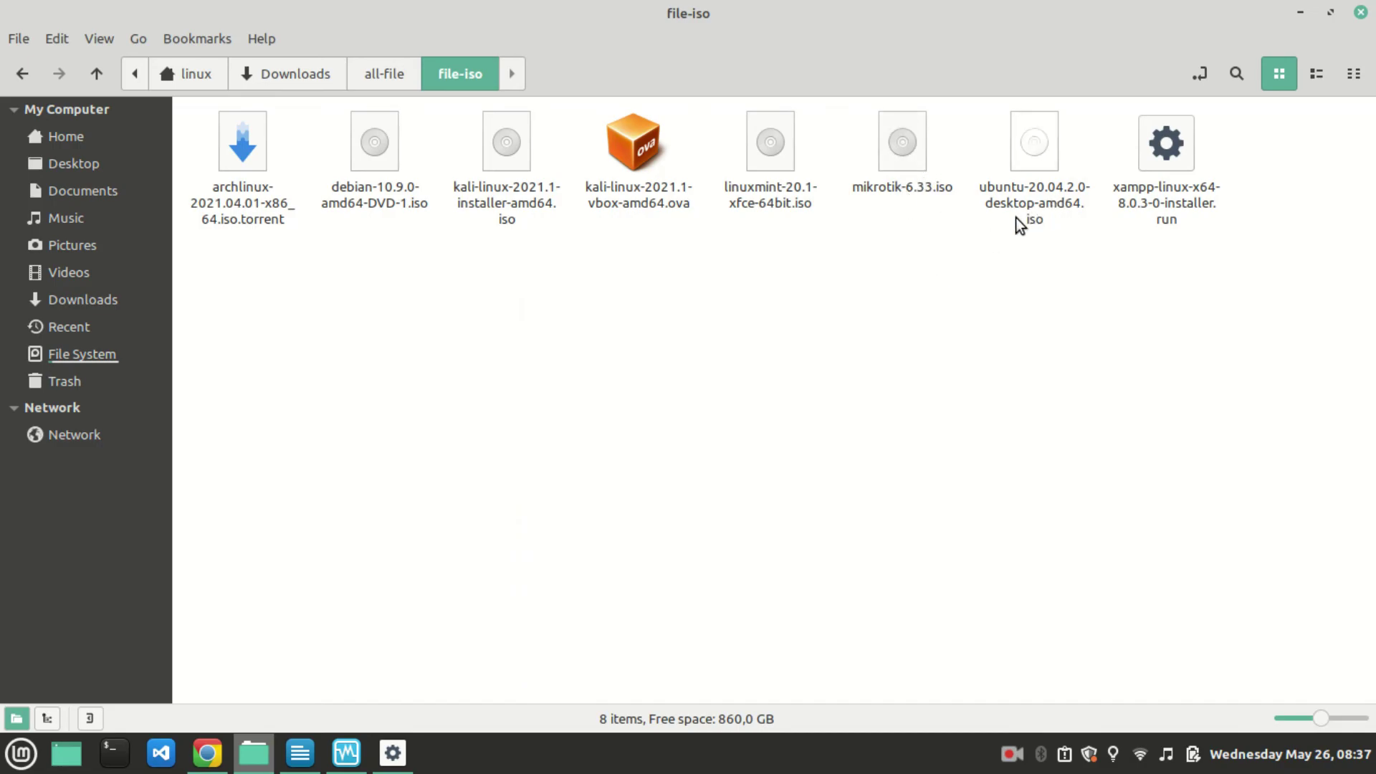
{"action": "left_click", "coordinate": [341, 758]}
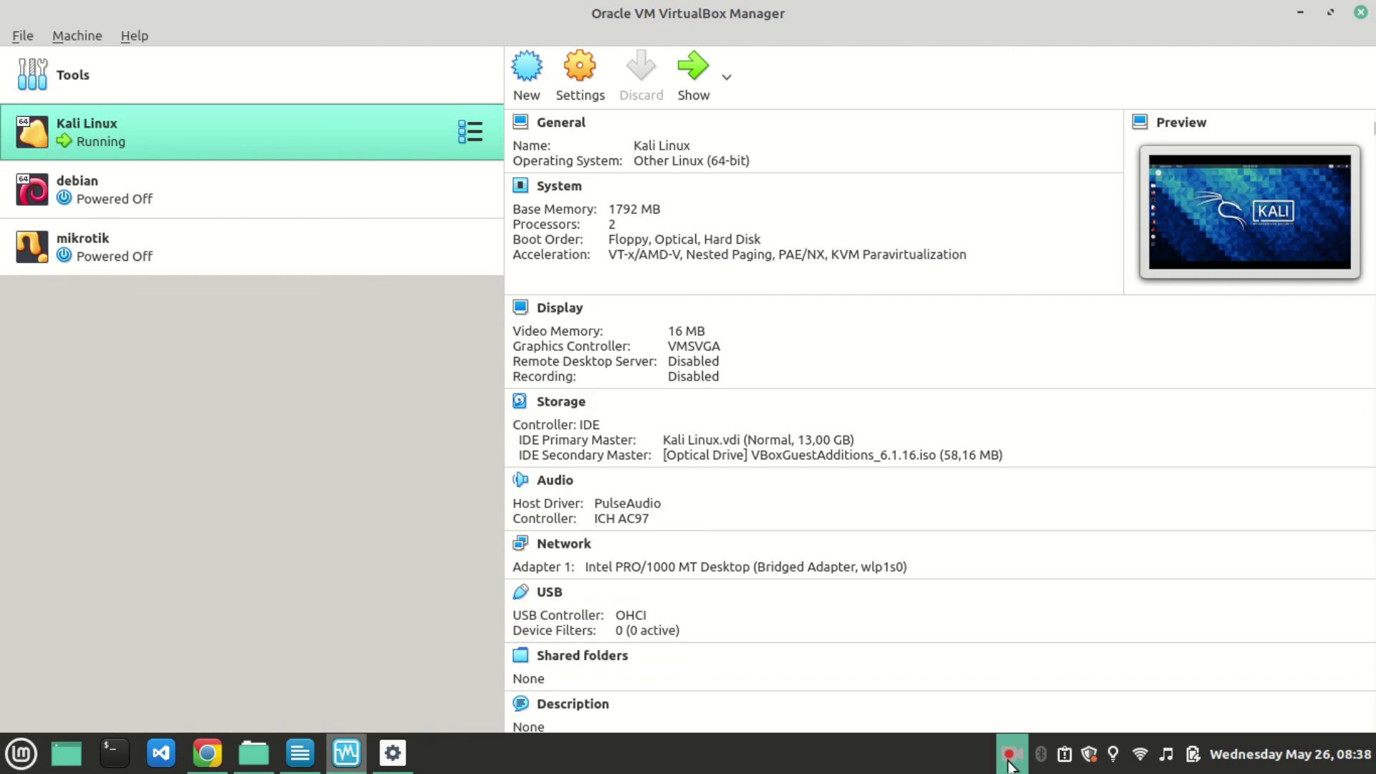
{"action": "left_click", "coordinate": [1010, 764]}
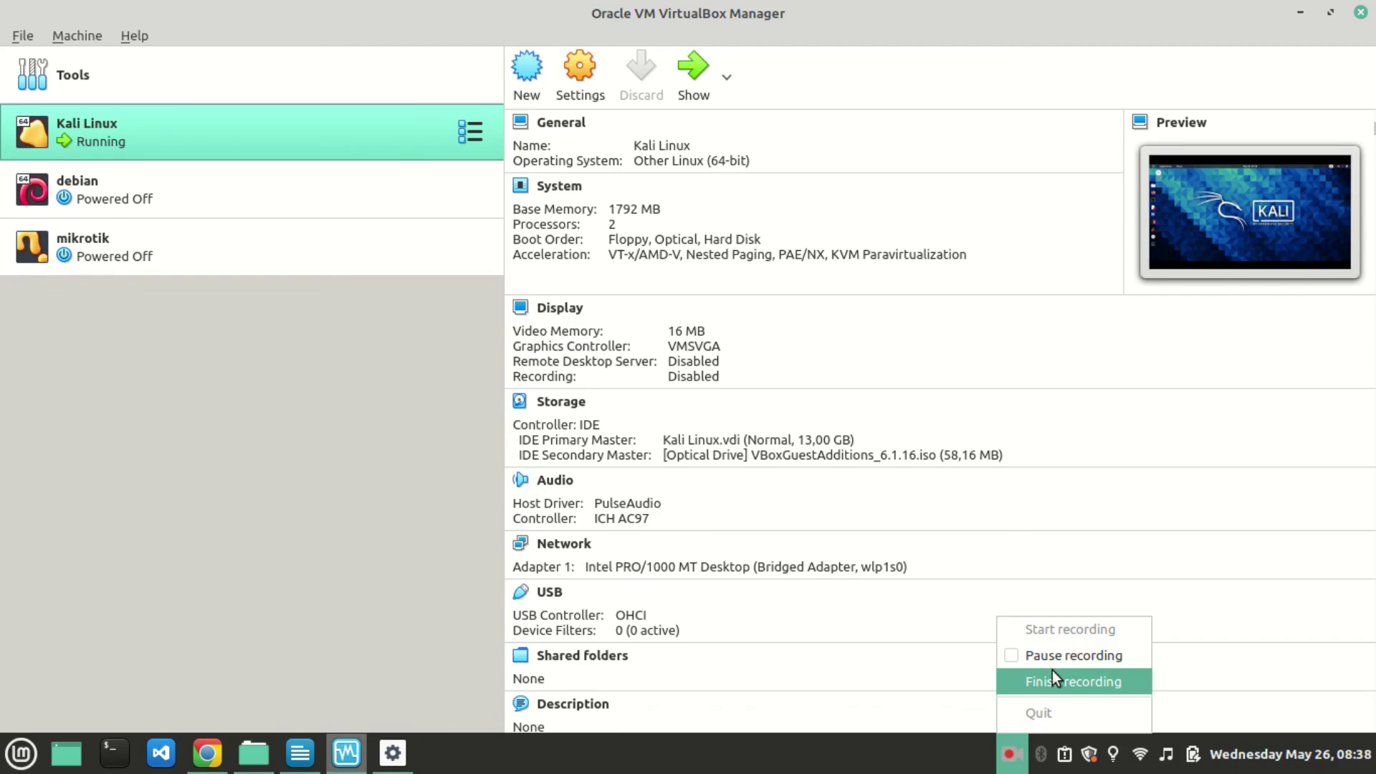
{"action": "left_click", "coordinate": [1055, 678]}
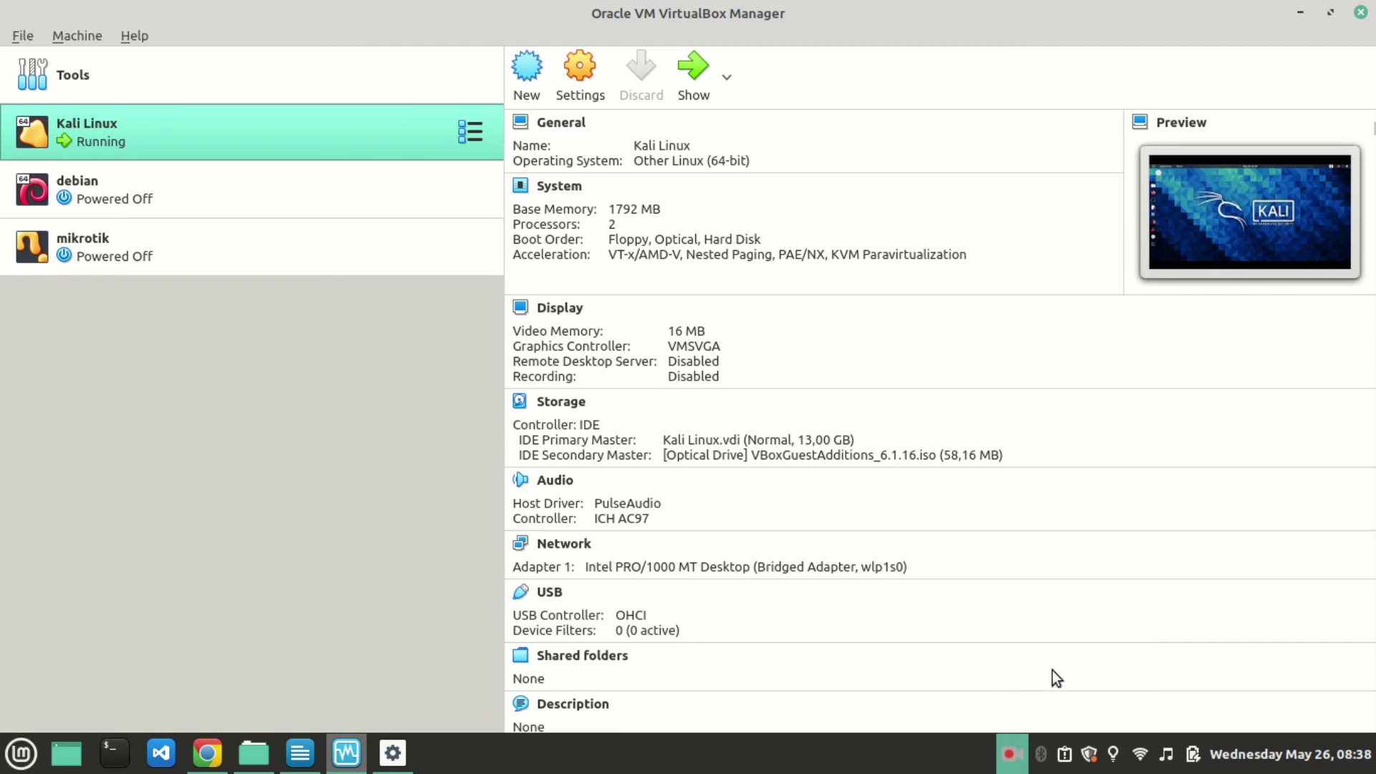